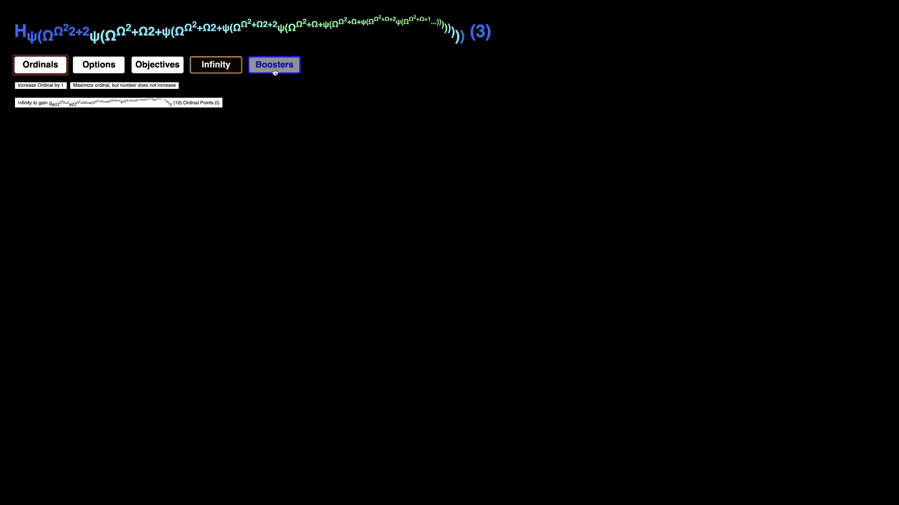
- Review the seven factors giving 5.904e8 to Tier 1 Automation, then move to the Boosters incrementy page
click(223, 68)
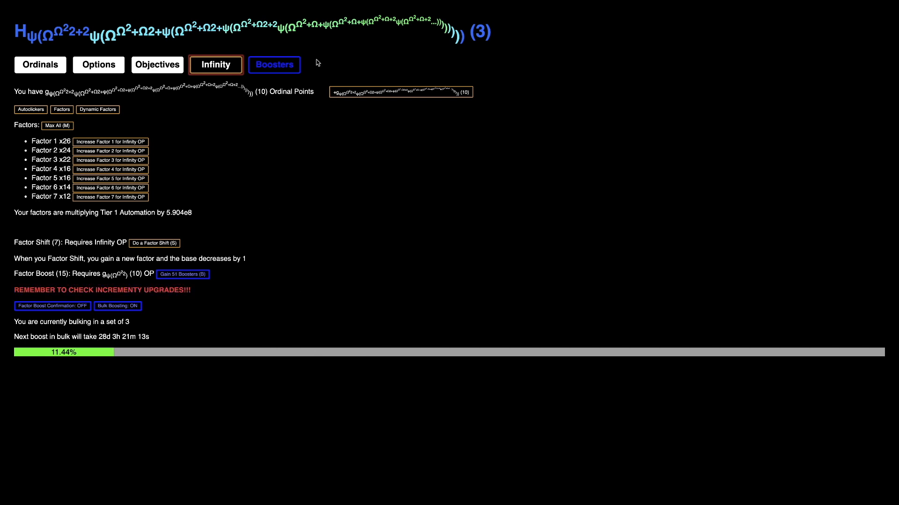
click(272, 64)
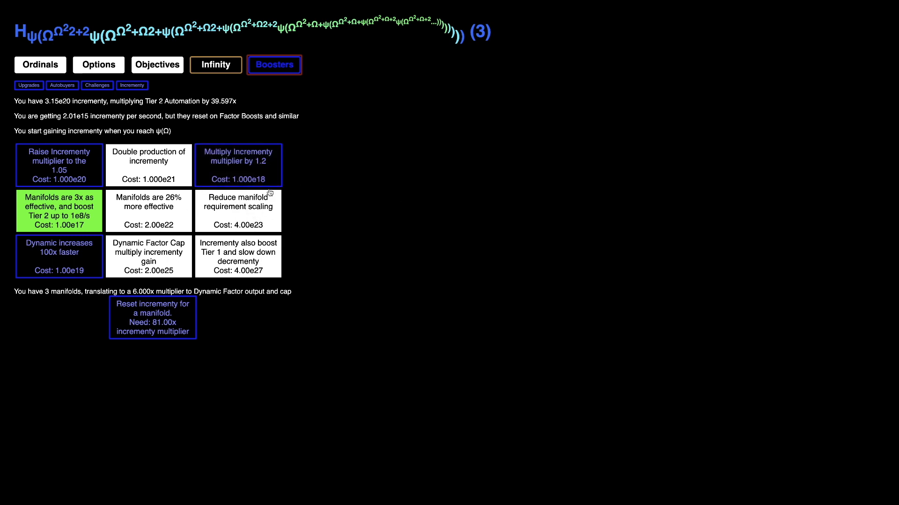
- Buy the ×1.2 Multiply Incrementy and the Raise Incrementy multiplier upgrades
click(226, 180)
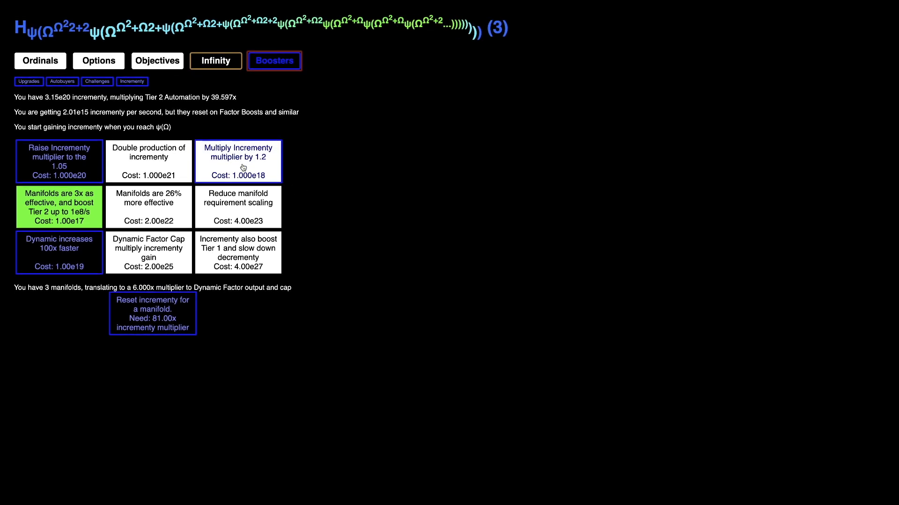
click(243, 167)
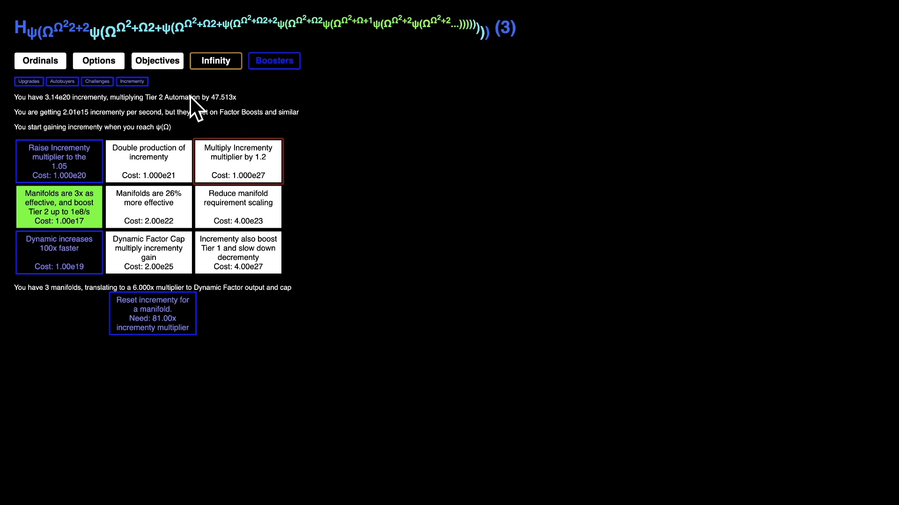
click(86, 161)
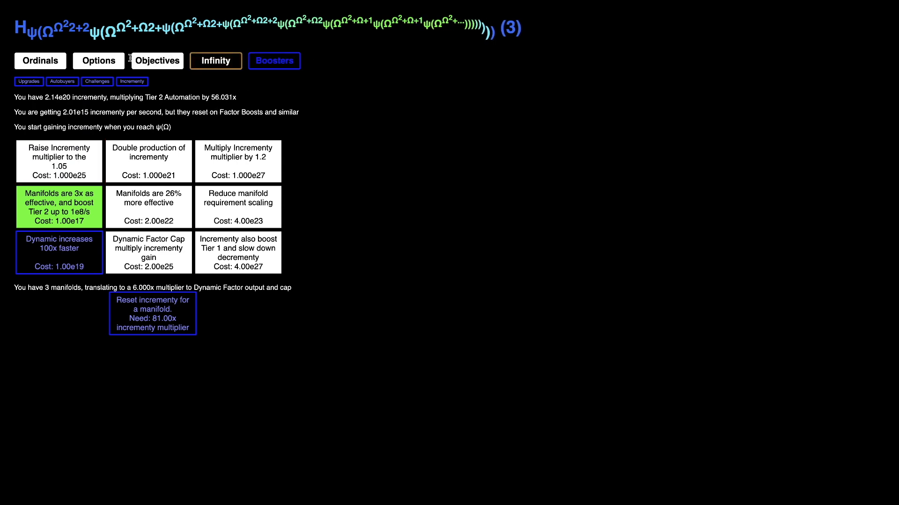
- Glance at Tier 2 autobuyers and challenges, then buy 'Dynamic increases 100x faster'
click(62, 82)
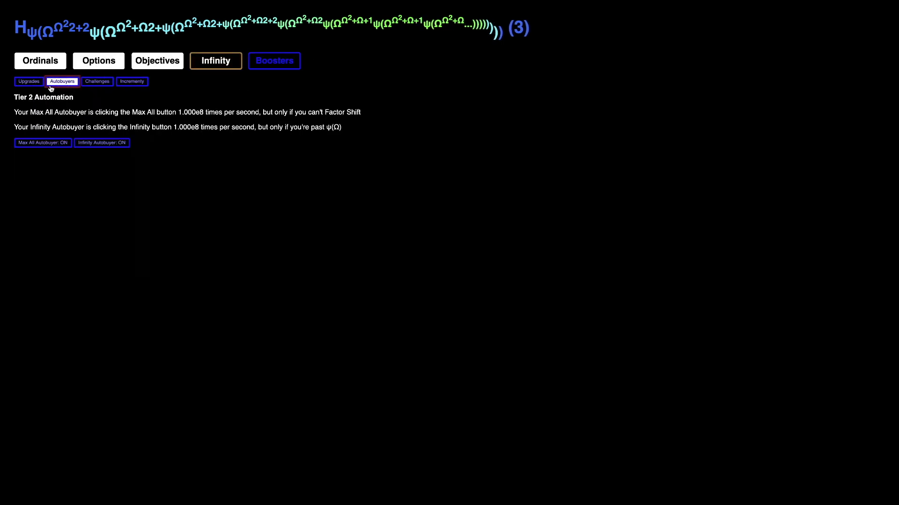
click(97, 83)
click(131, 83)
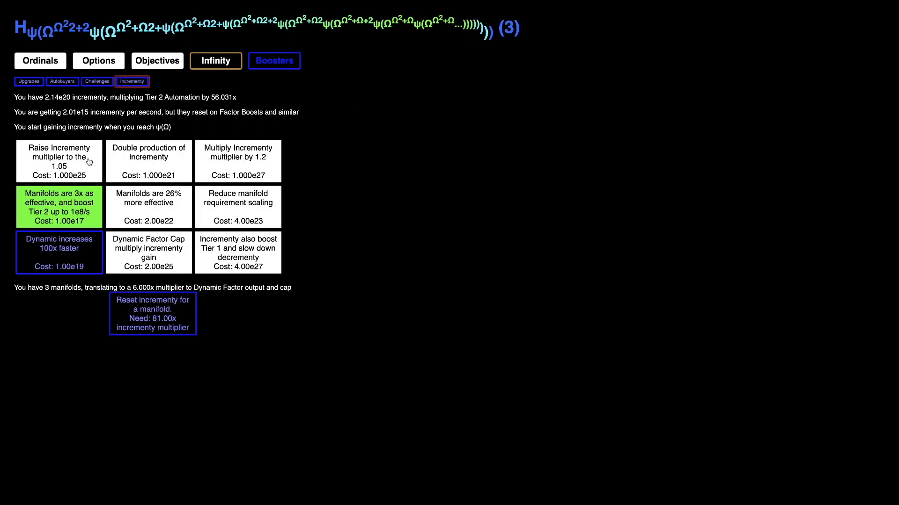
click(59, 252)
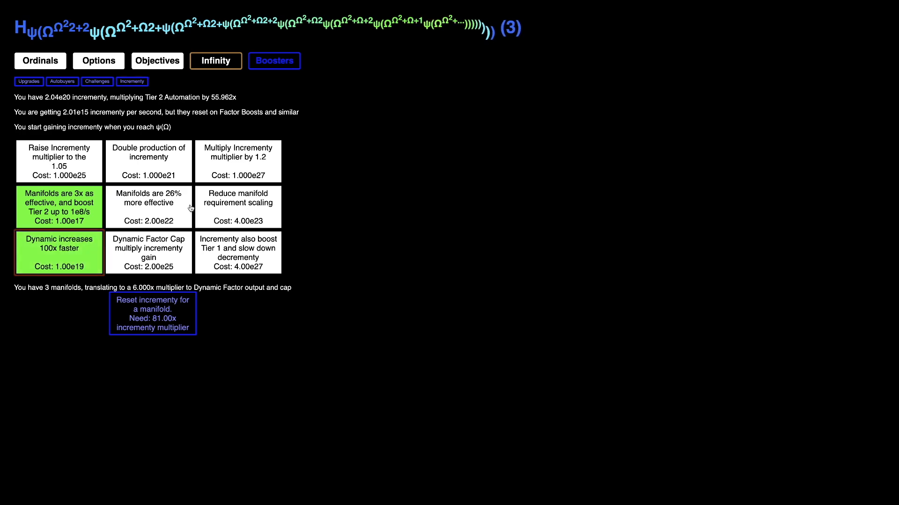
- Flip between the Infinity factors, dynamic multiplier and incrementy pages, ending on the factor list
click(216, 60)
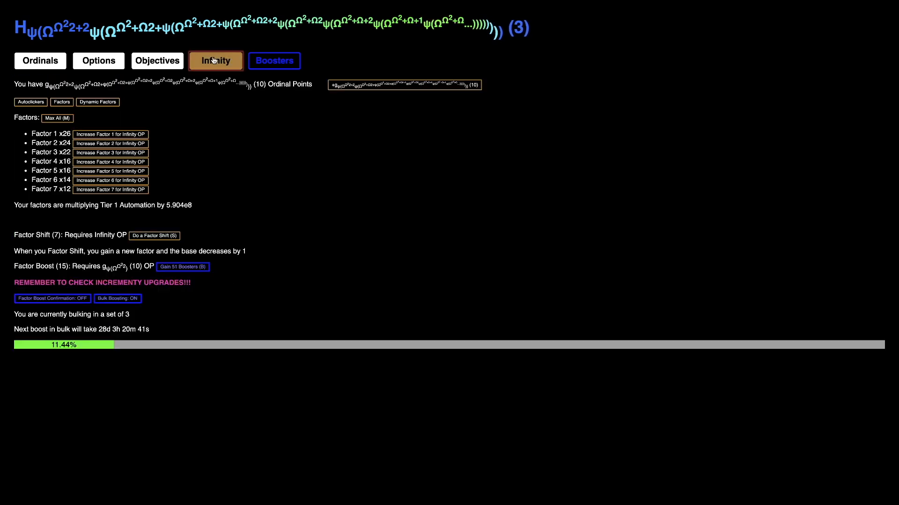
click(274, 60)
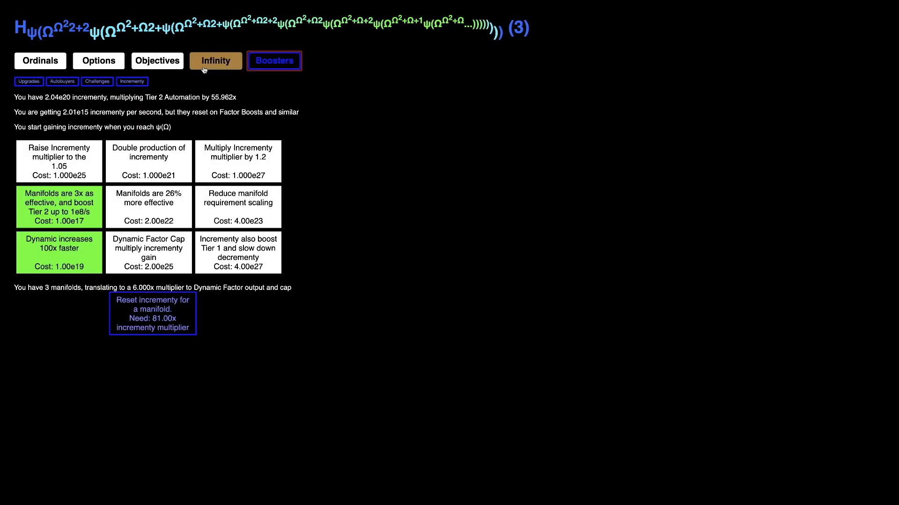
click(216, 61)
click(97, 102)
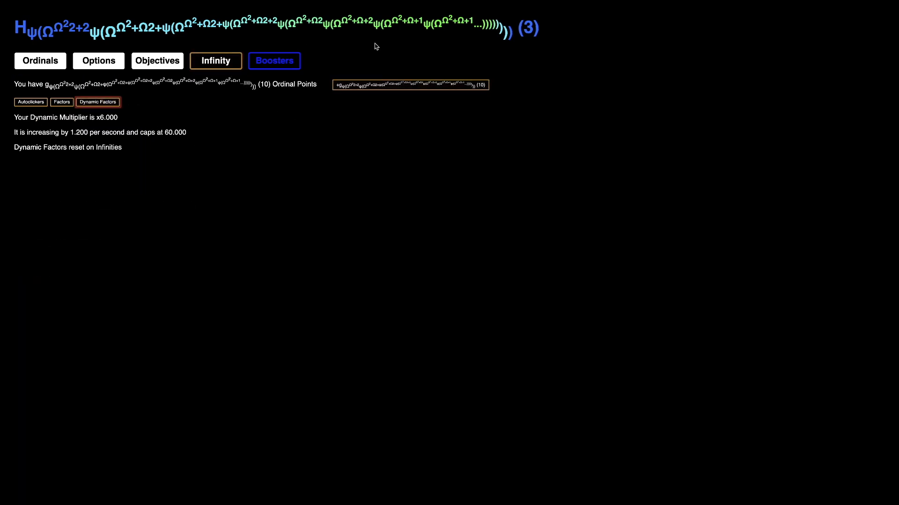
click(274, 60)
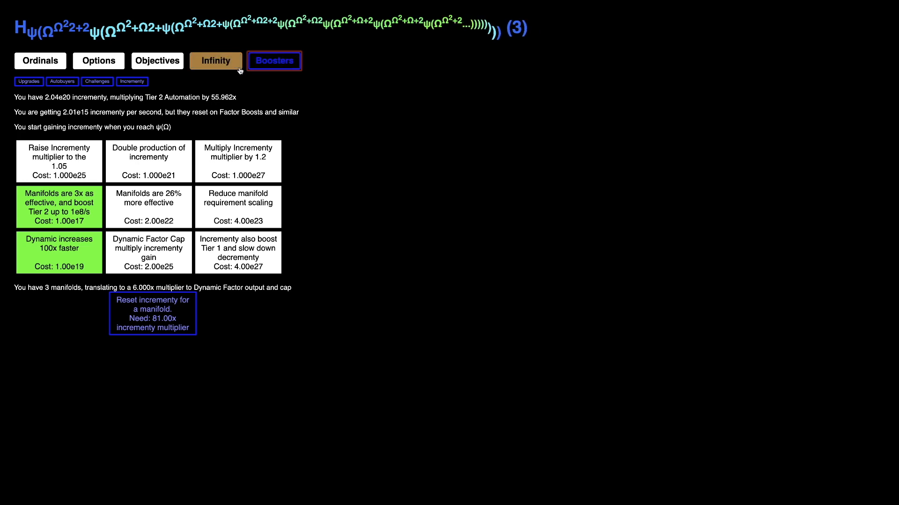
click(225, 62)
click(275, 60)
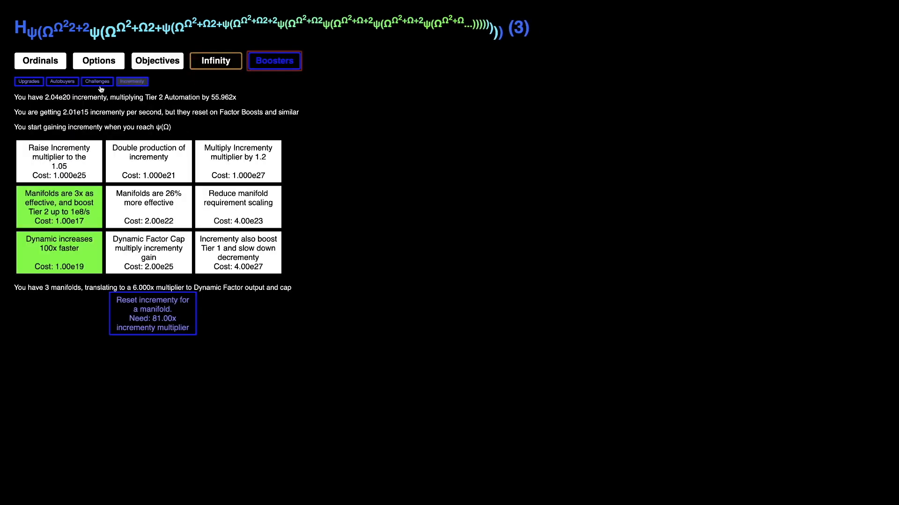
click(216, 60)
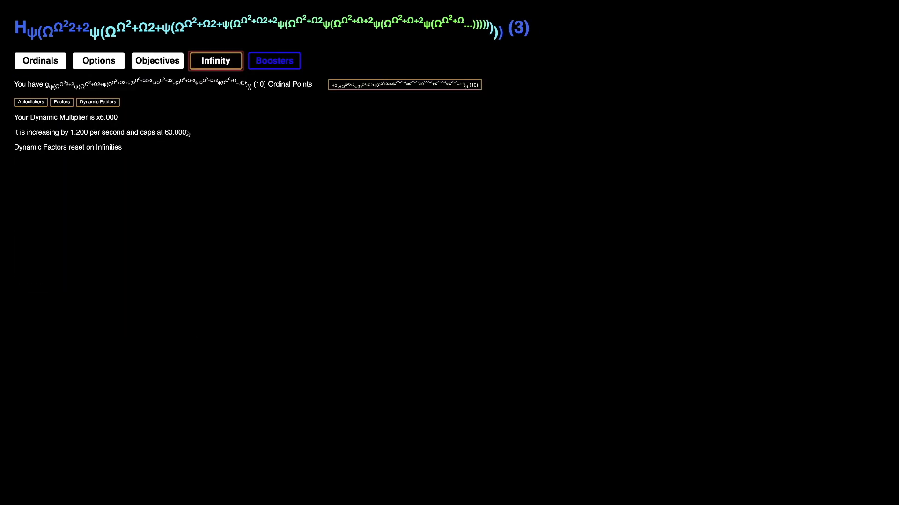
click(62, 102)
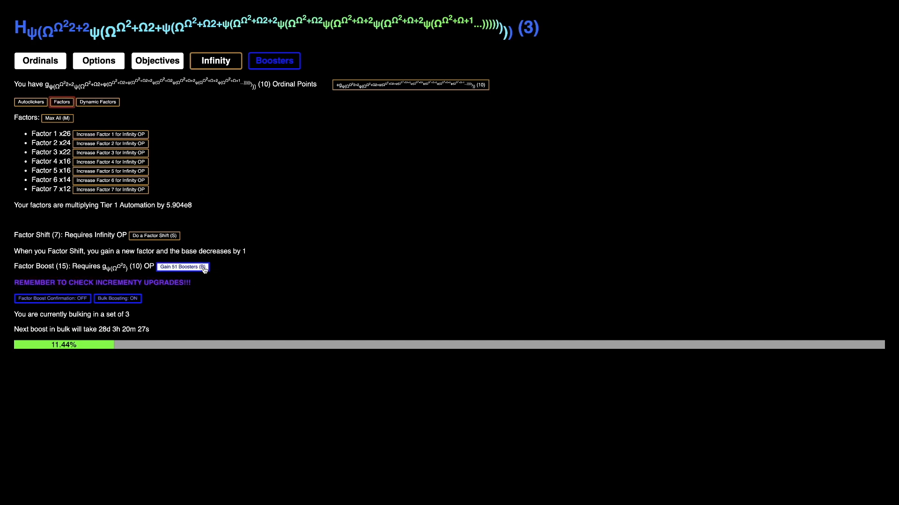
- Perform the Factor Boost for boosters and view the booster upgrade grid showing 135 boosters
click(181, 268)
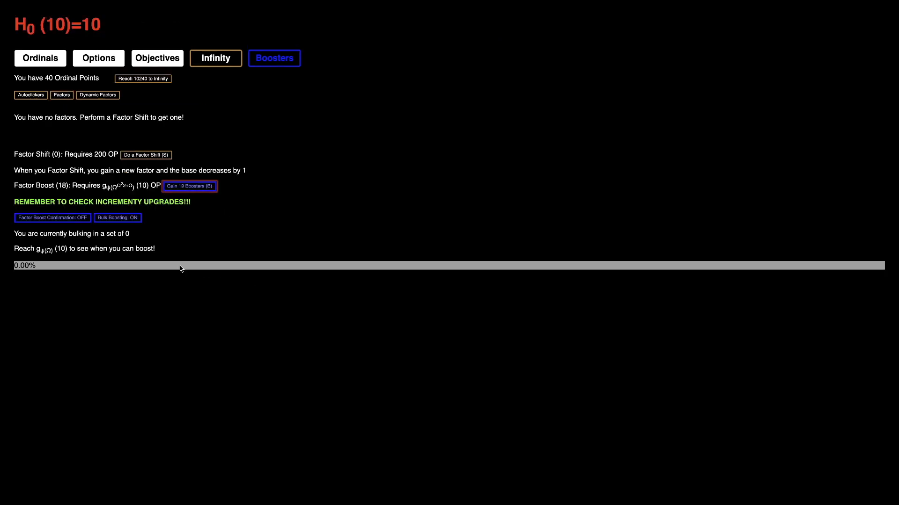
click(274, 57)
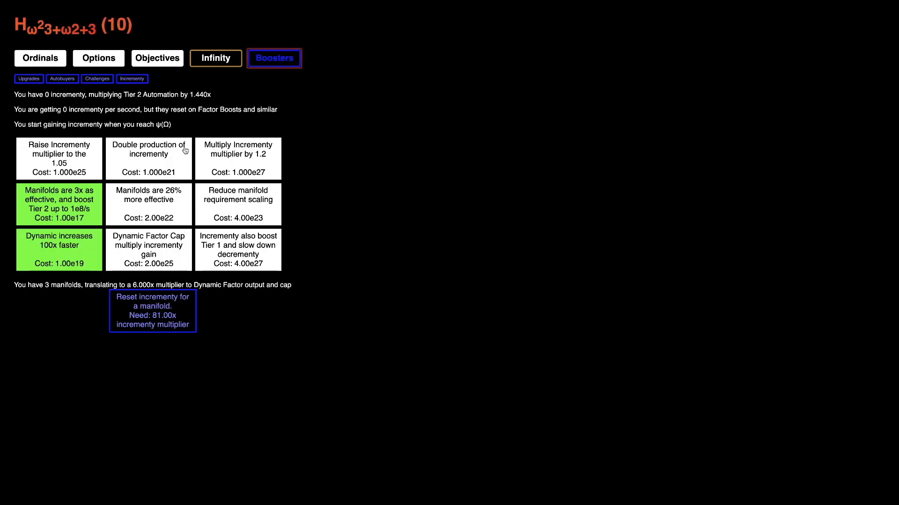
click(29, 78)
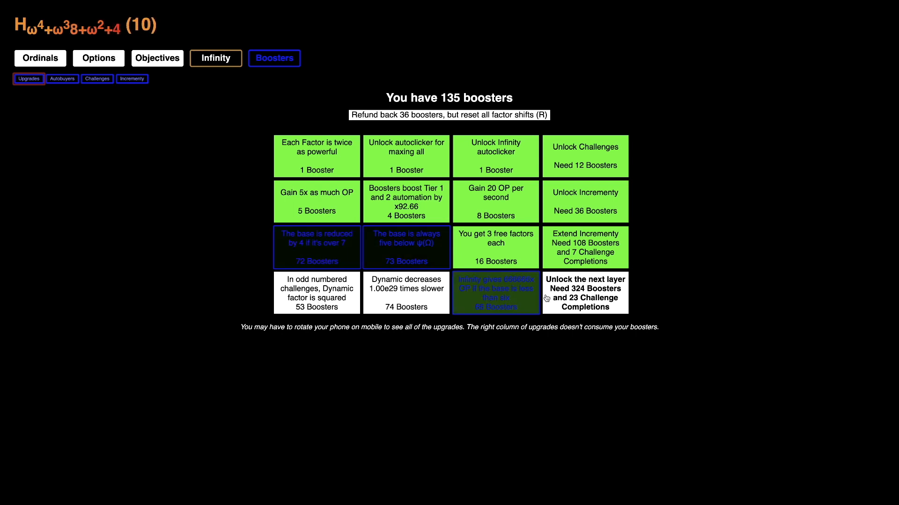
- Read the Objectives page with the Tower of Infinity story and fifteen objectives
click(164, 63)
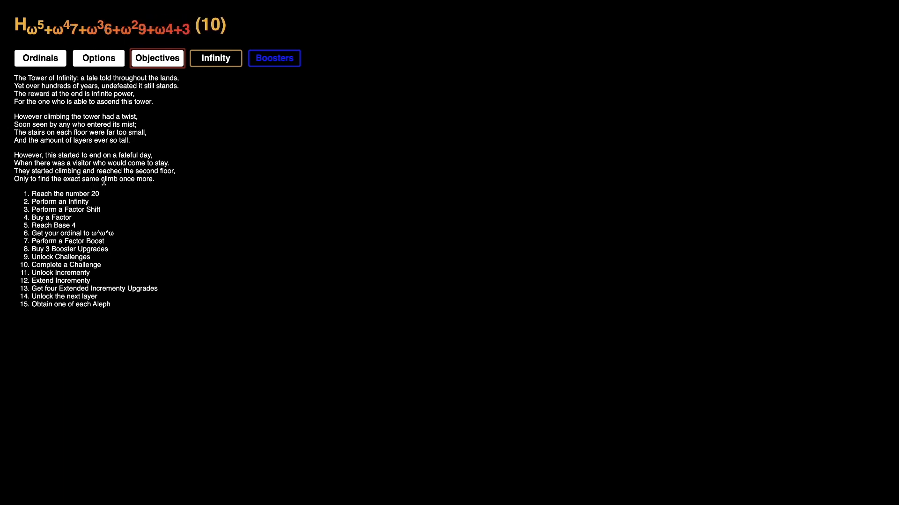
- Switch between the Infinity and Boosters pages, then show the challenges list with 7 completions
click(216, 60)
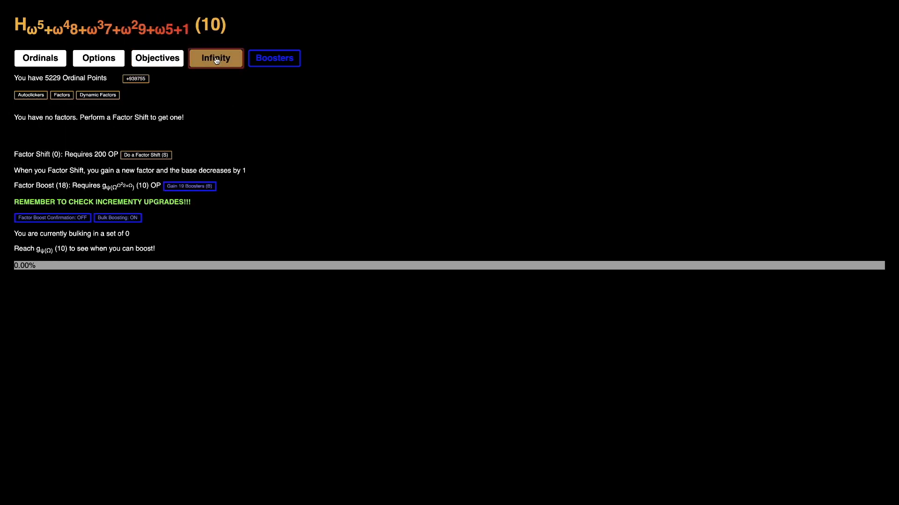
click(274, 58)
click(227, 60)
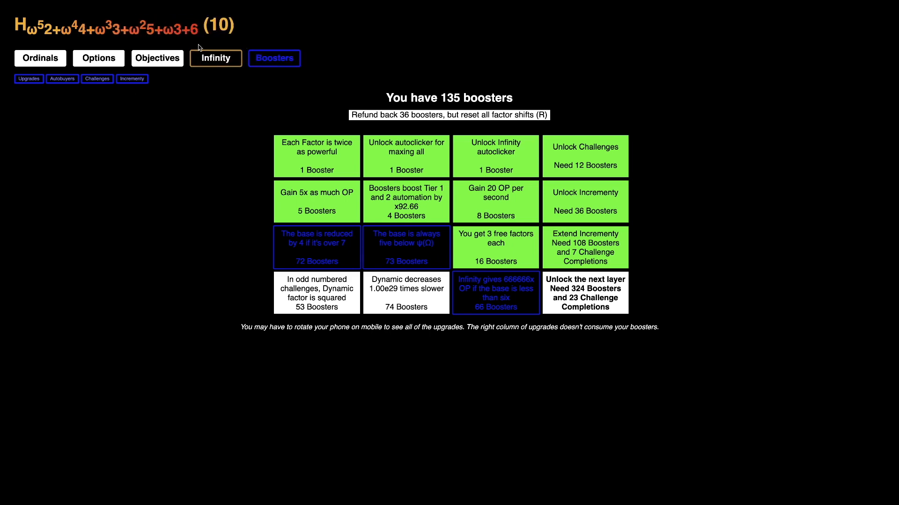
click(216, 58)
click(274, 58)
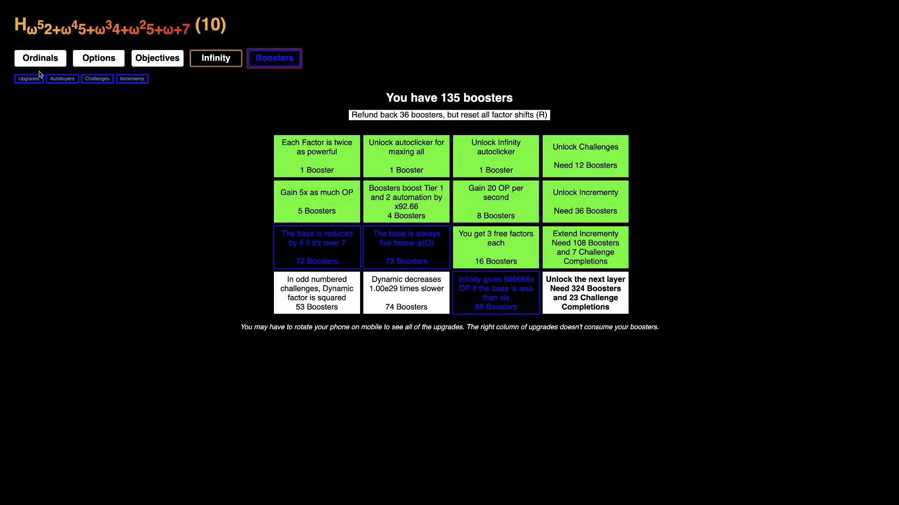
click(98, 78)
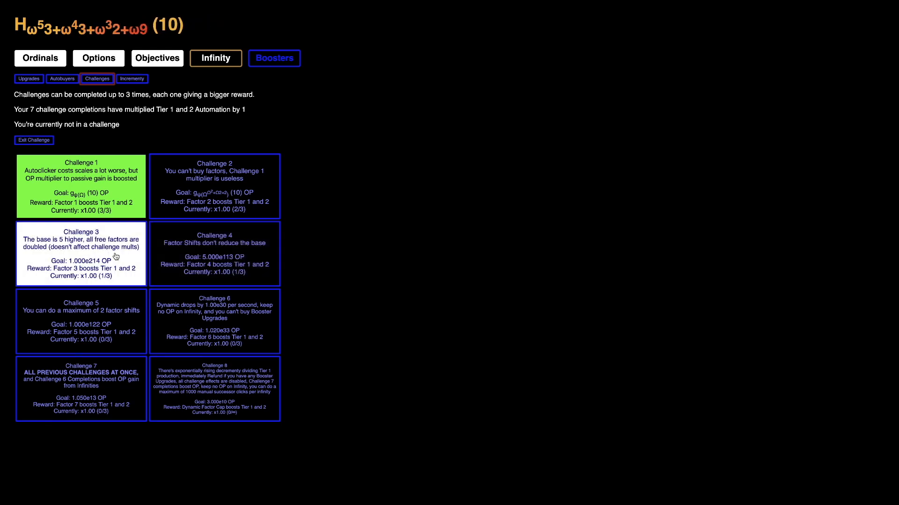
- Check the booster upgrade grid and Infinity page, then start Challenge 3
click(237, 57)
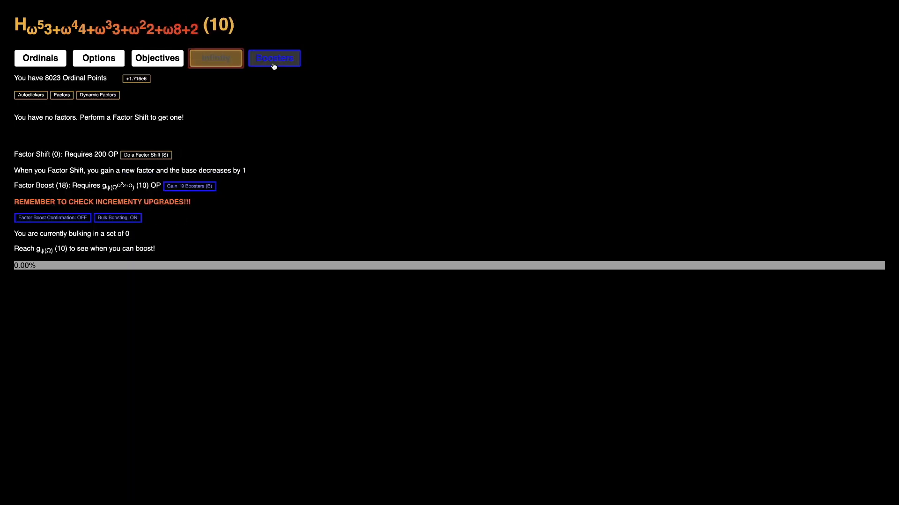
click(274, 58)
click(29, 78)
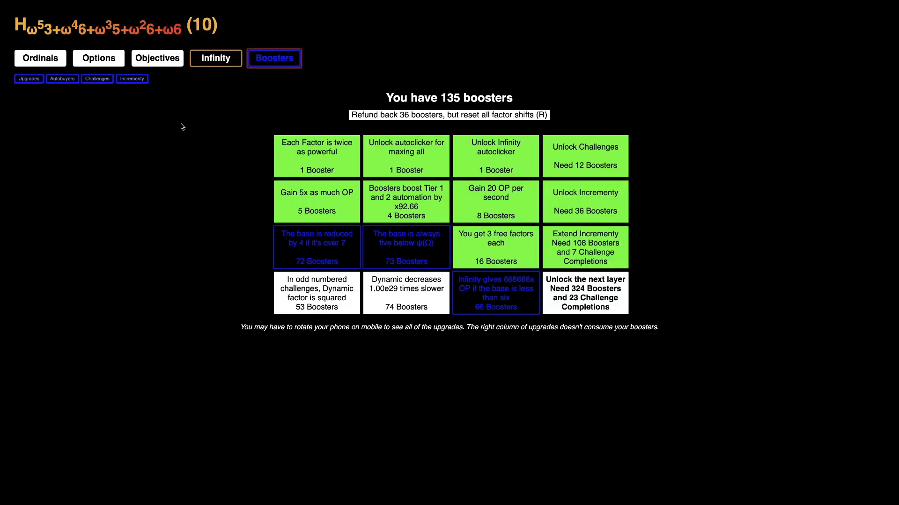
click(215, 58)
click(273, 58)
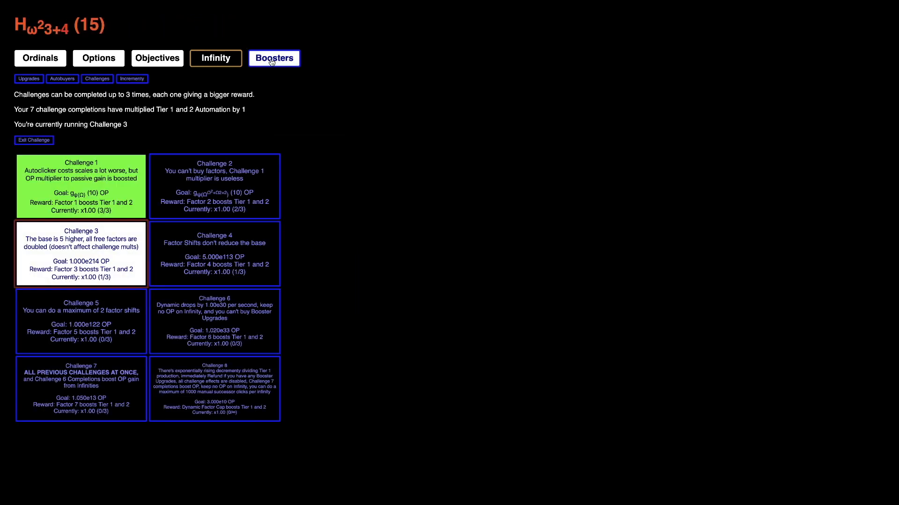
- Buy 'The base is reduced by 4' and the odd-challenge Dynamic upgrade, leaving 10 boosters
click(215, 58)
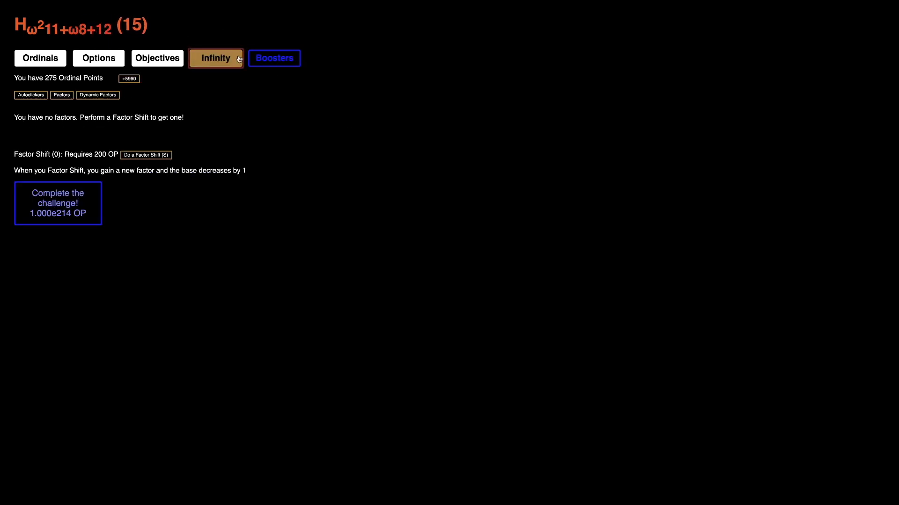
click(97, 79)
click(29, 80)
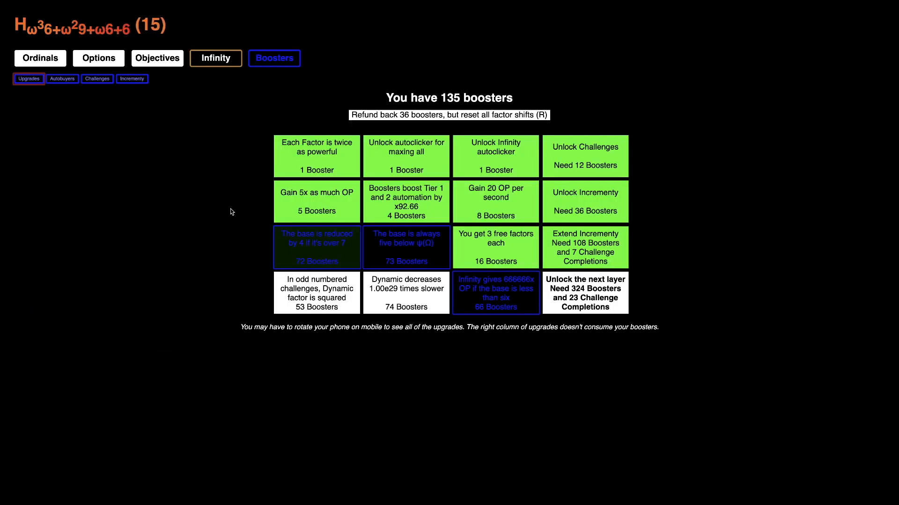
click(302, 257)
click(316, 295)
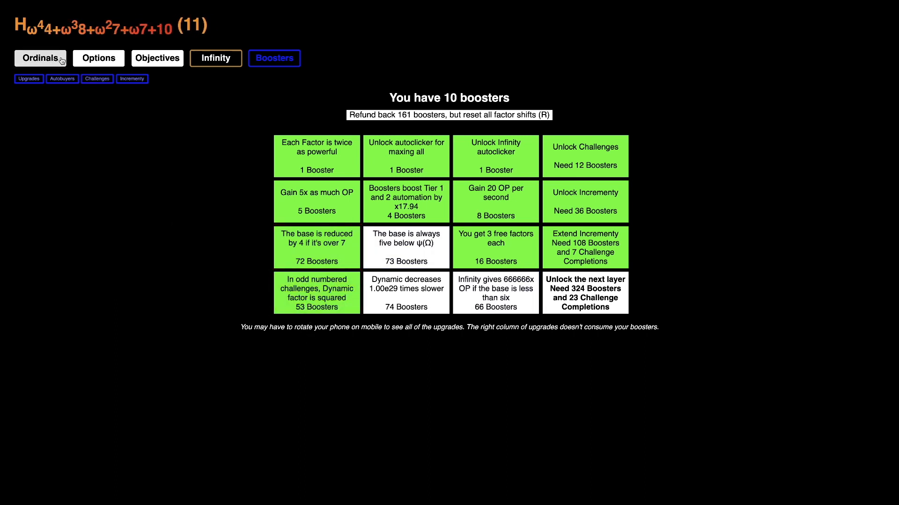
click(40, 59)
- Cash in ordinals and Factor Shift (S) repeatedly to unlock Factors 1 through 4
click(215, 57)
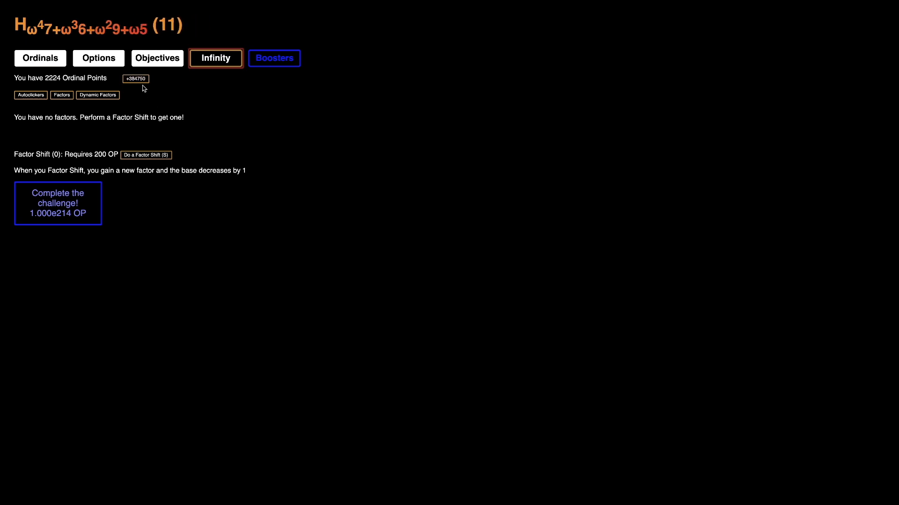
key(s)
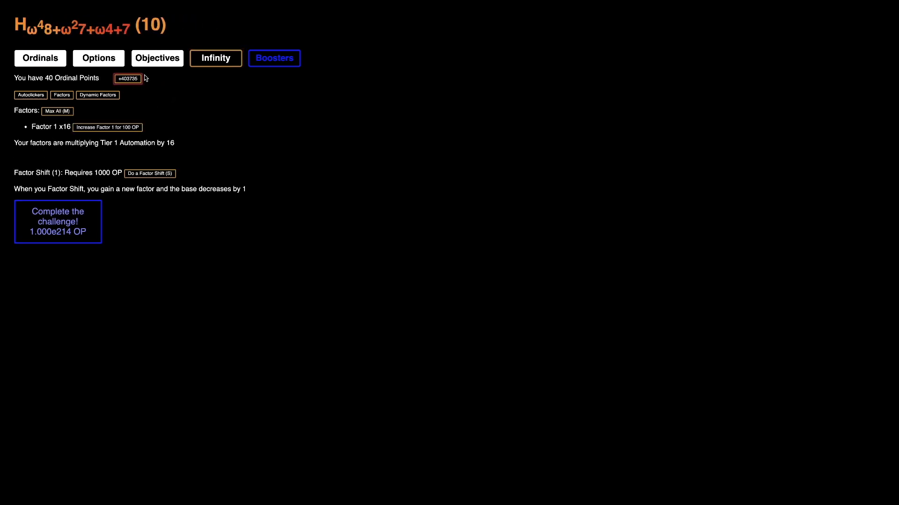
click(131, 79)
key(s)
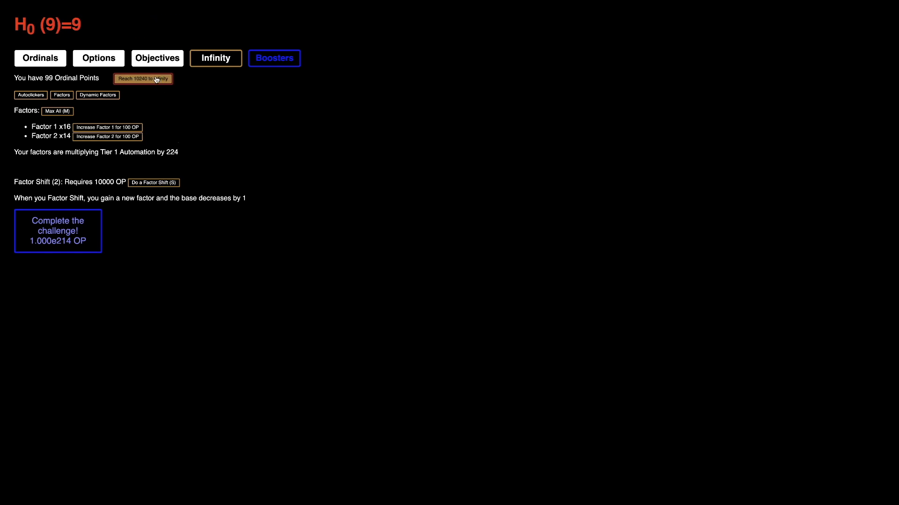
click(156, 79)
key(s)
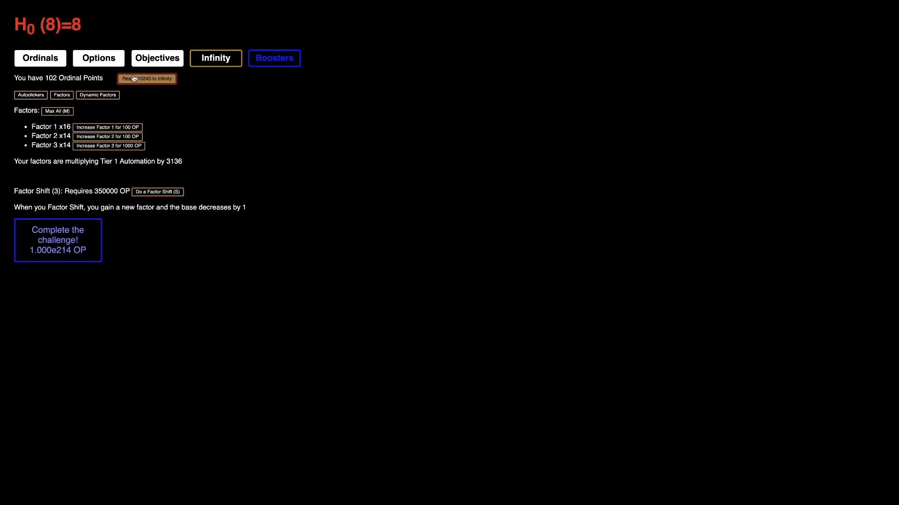
click(143, 79)
key(s)
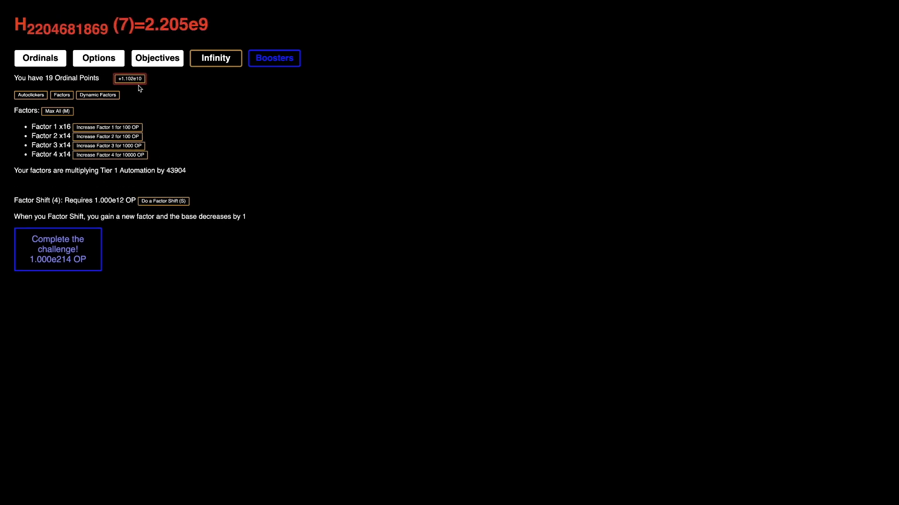
- Cash in for 2.000e21 OP, max all factors and shift up to Factors 5 and 6
click(134, 79)
key(m)
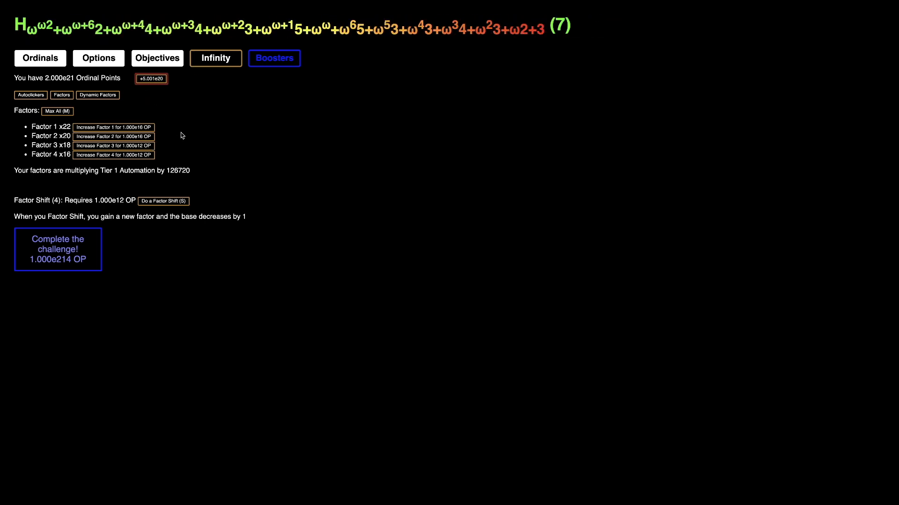
key(s)
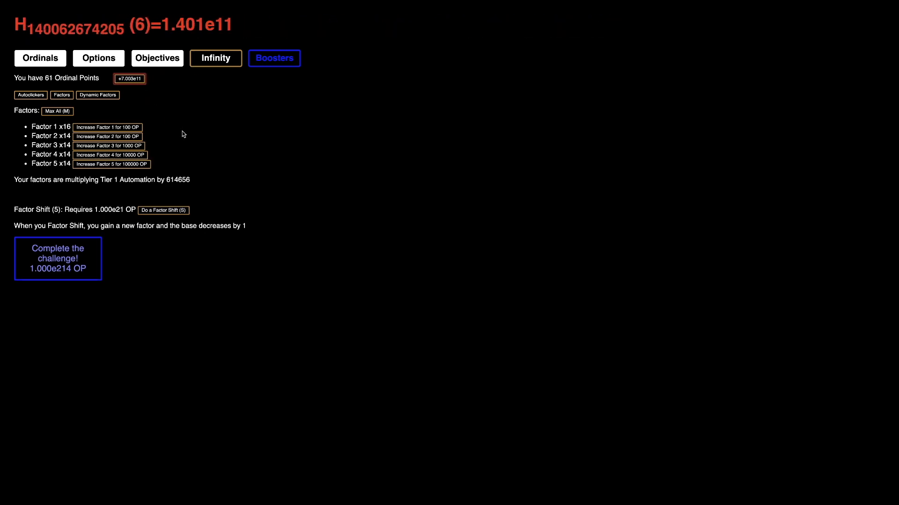
click(129, 79)
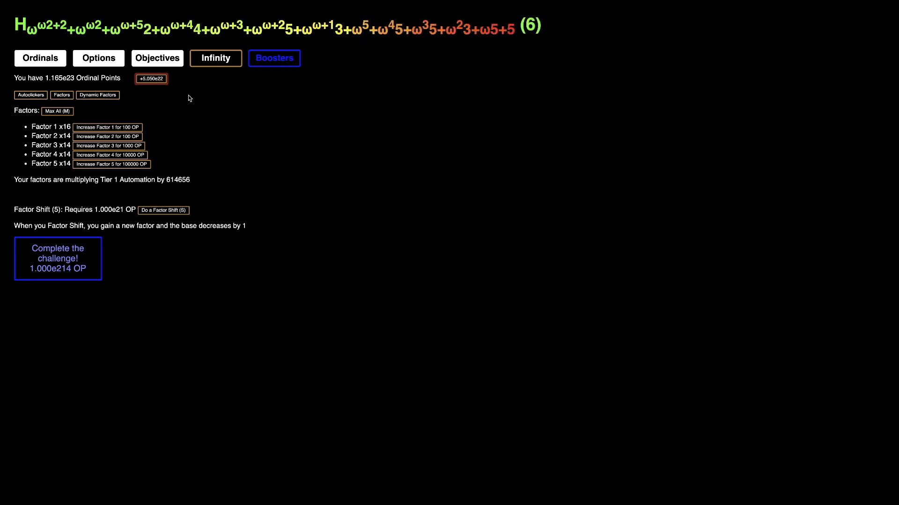
key(m)
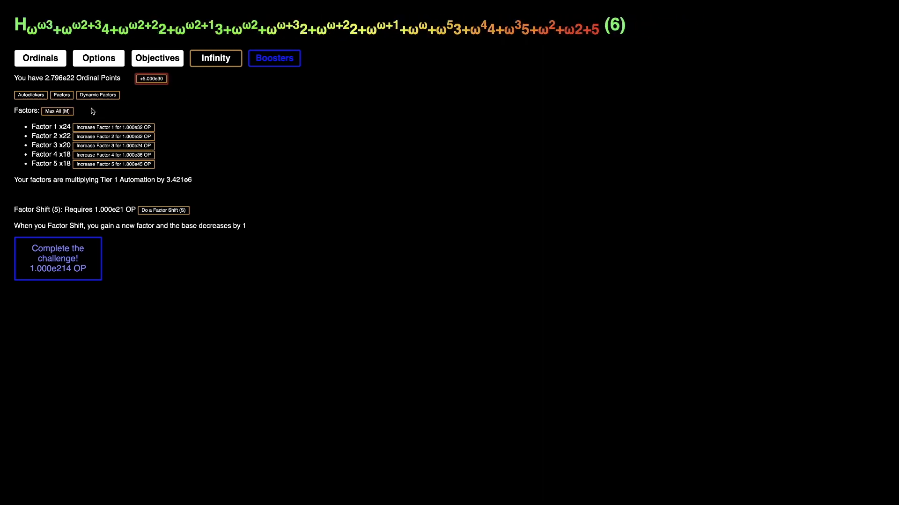
key(s)
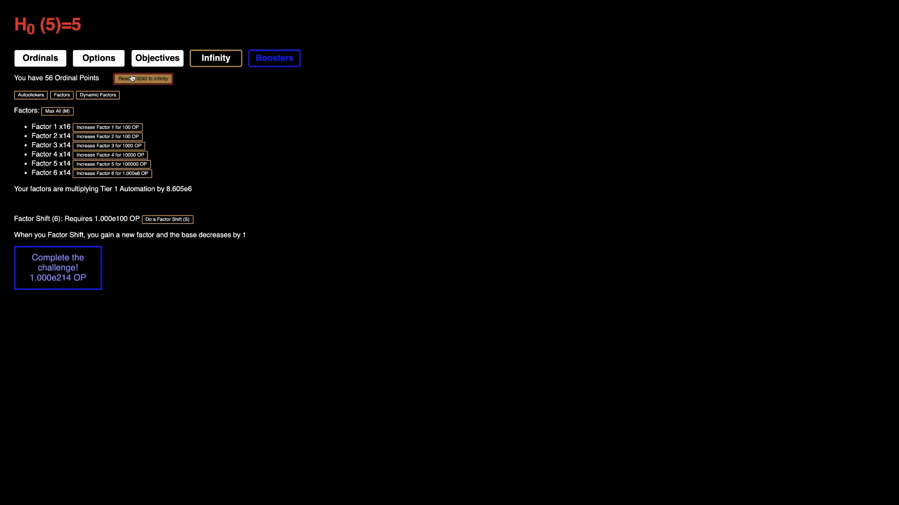
click(131, 78)
click(132, 78)
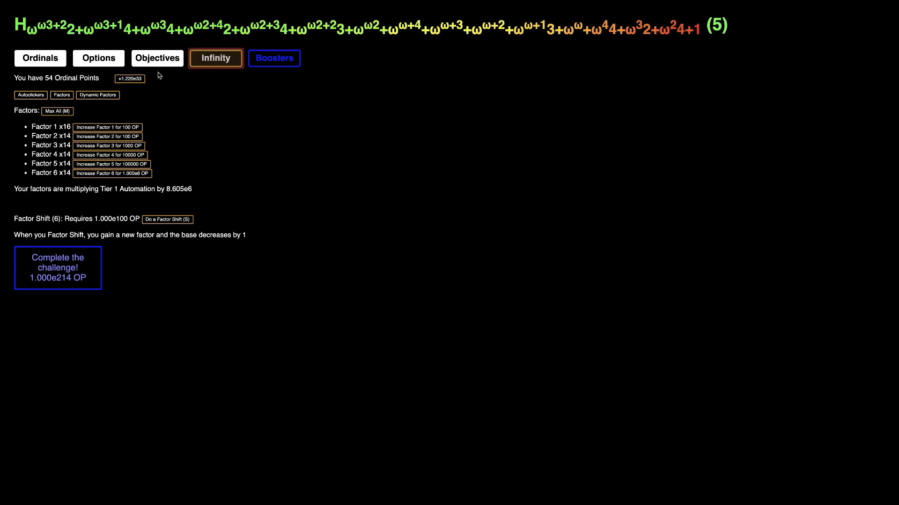
- Check the dynamic multiplier and autoclickers, then cash in 1.493e40 OP and max all factors
click(97, 94)
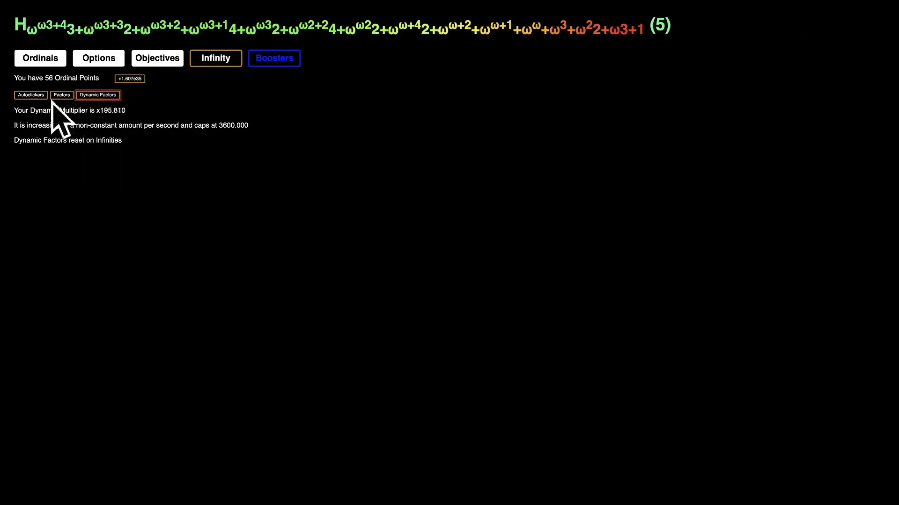
click(30, 95)
click(61, 95)
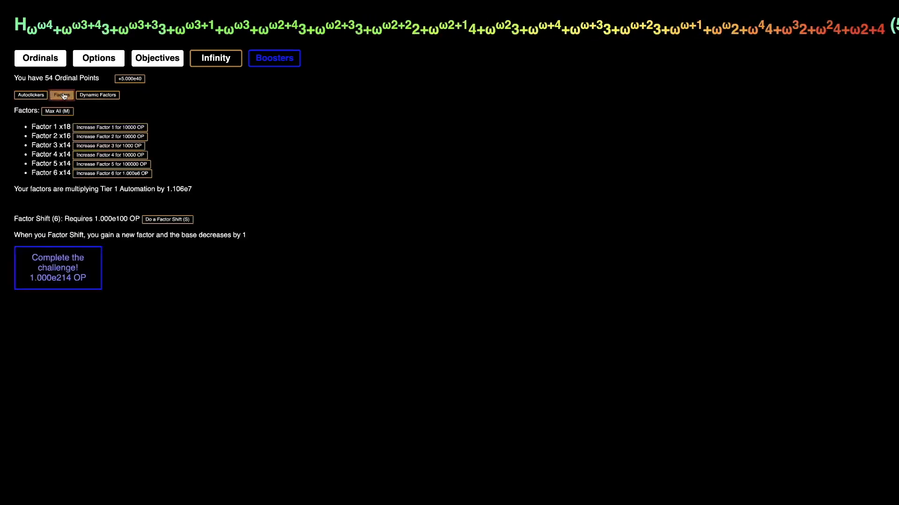
click(129, 78)
key(m)
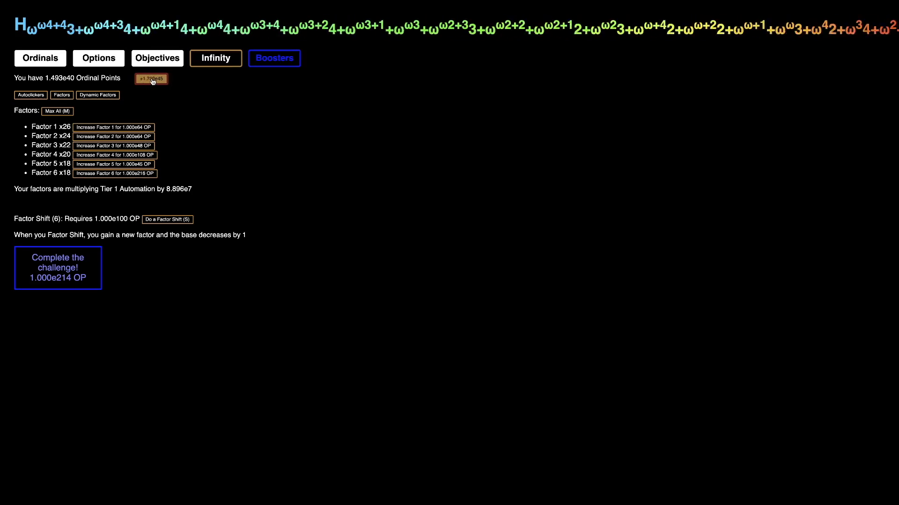
- Factor Shift to unlock Factor 7, confirm it, and buy affordable factor levels
click(152, 80)
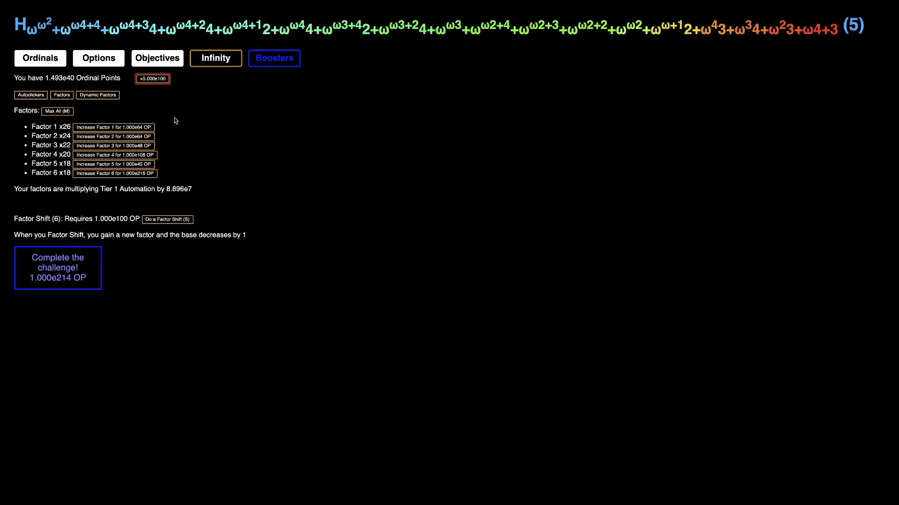
click(152, 78)
click(167, 220)
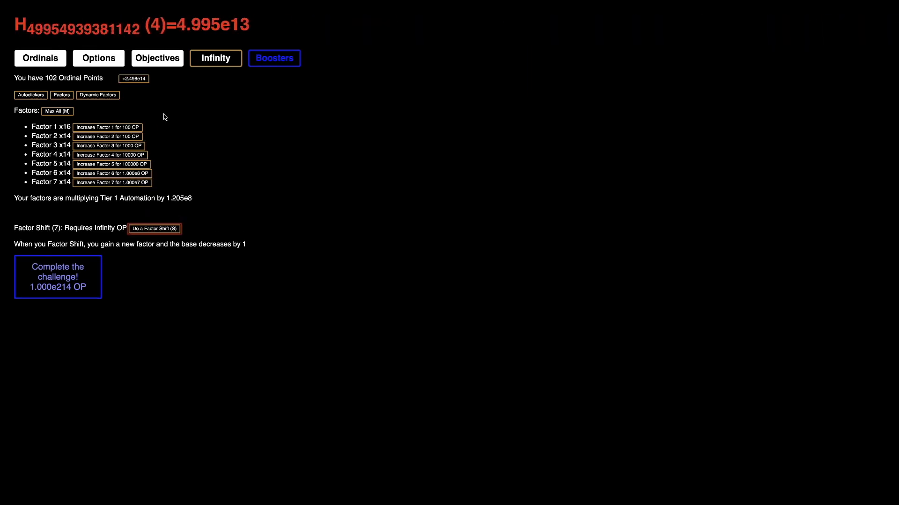
key(m)
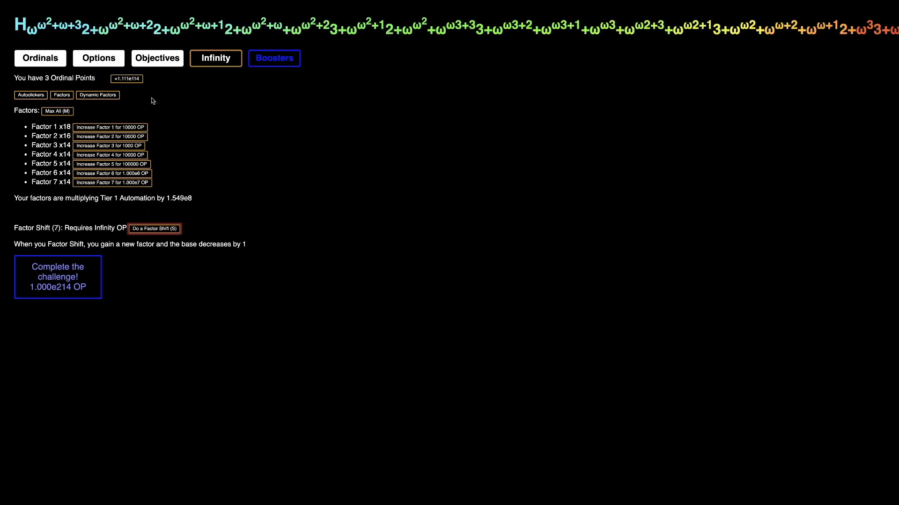
- Cash in up to 6.643e198 OP, max every factor and watch the dynamic multiplier pass x244
click(132, 78)
key(m)
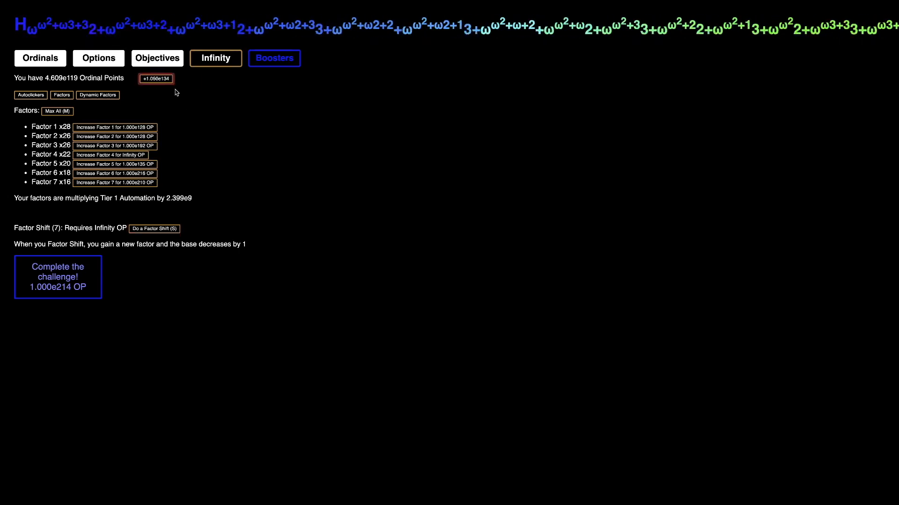
click(156, 78)
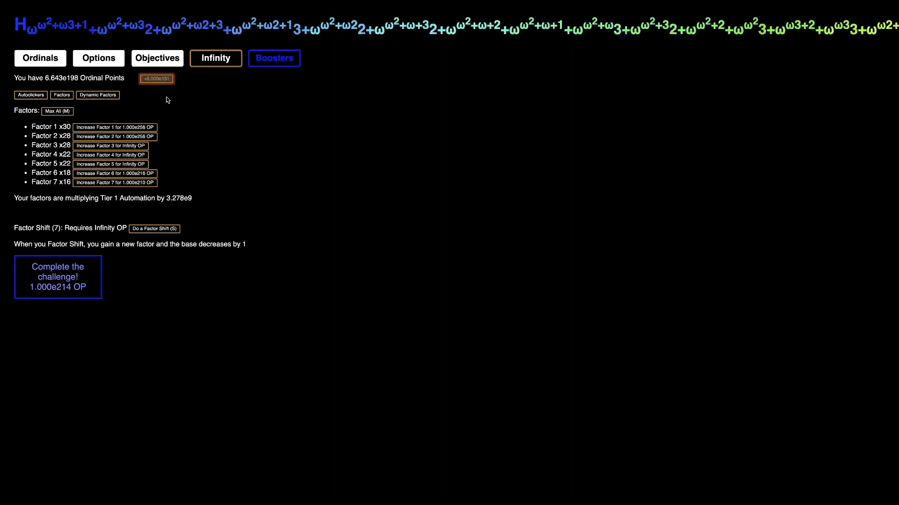
key(m)
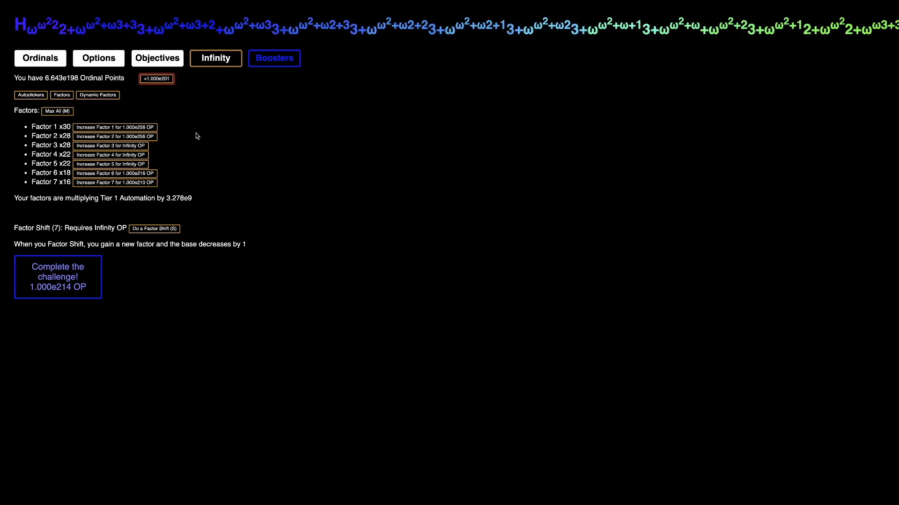
click(98, 95)
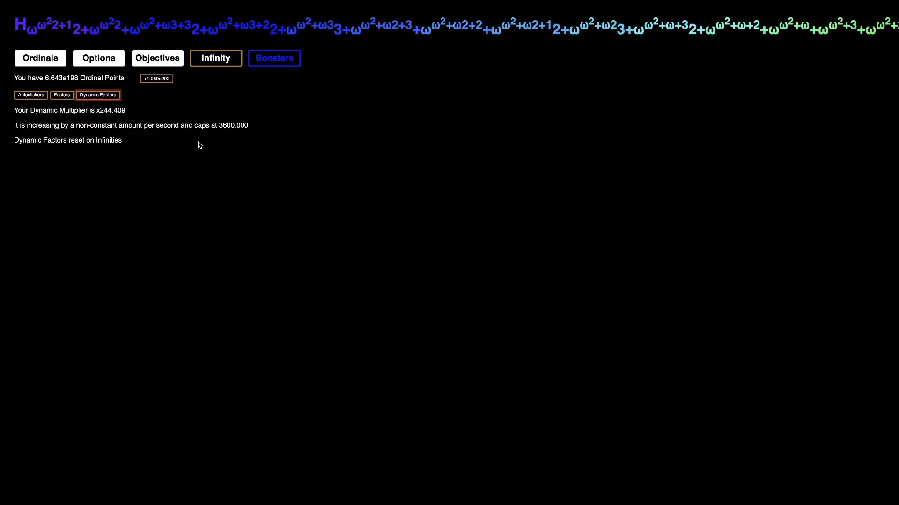
- Alternate between the factors list, autoclickers and dynamic multiplier sub-tabs to watch growth
click(61, 95)
click(30, 94)
click(62, 96)
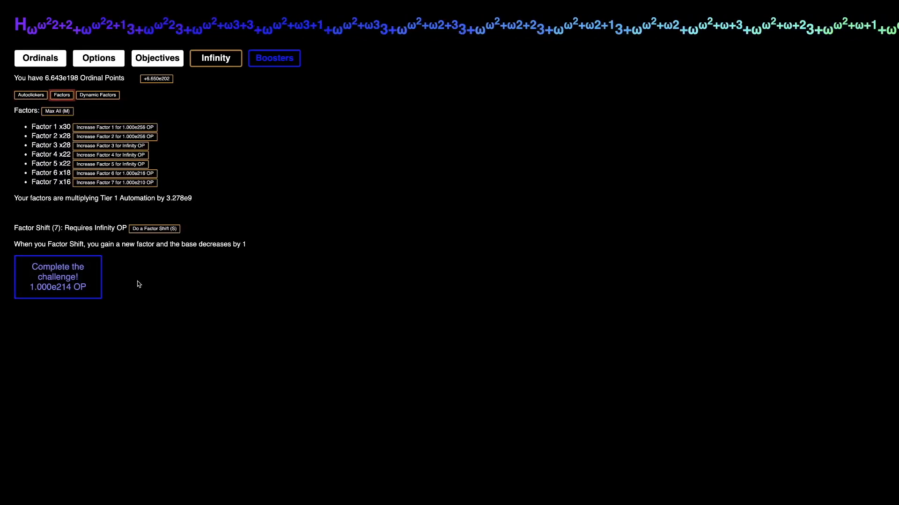
click(98, 95)
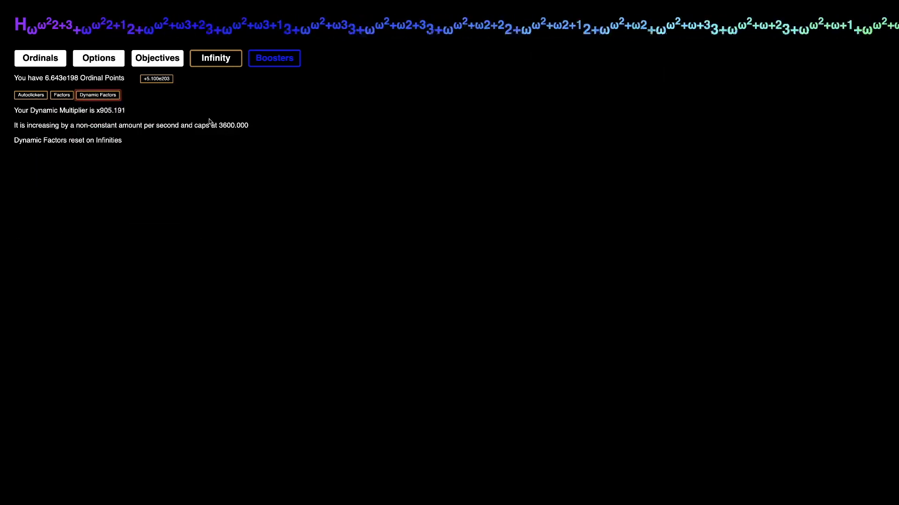
click(63, 96)
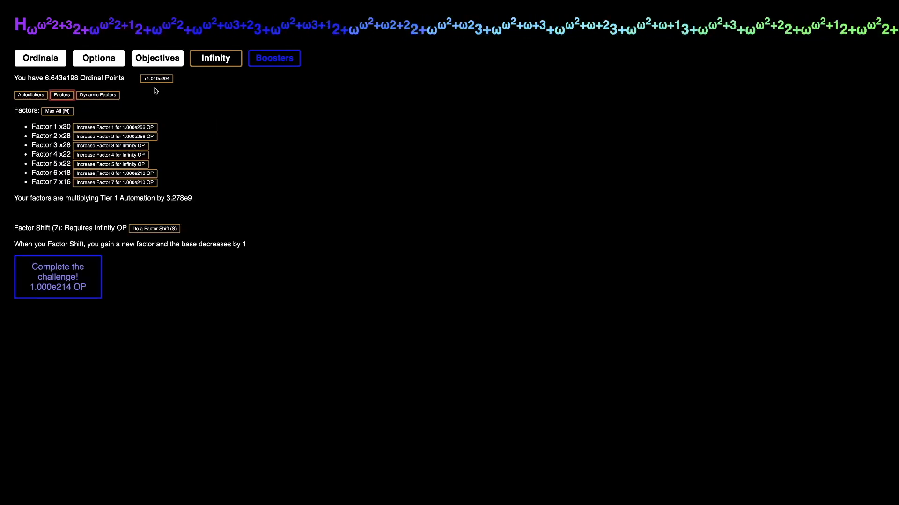
click(97, 95)
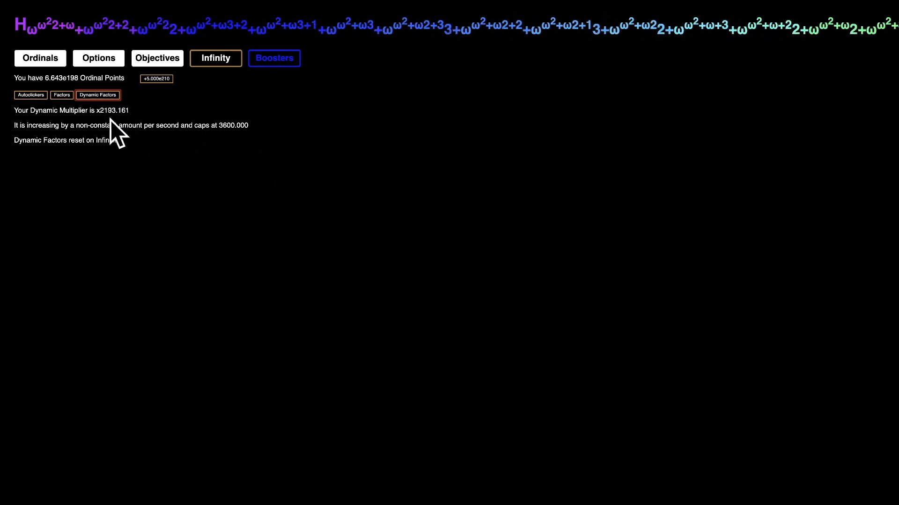
click(62, 95)
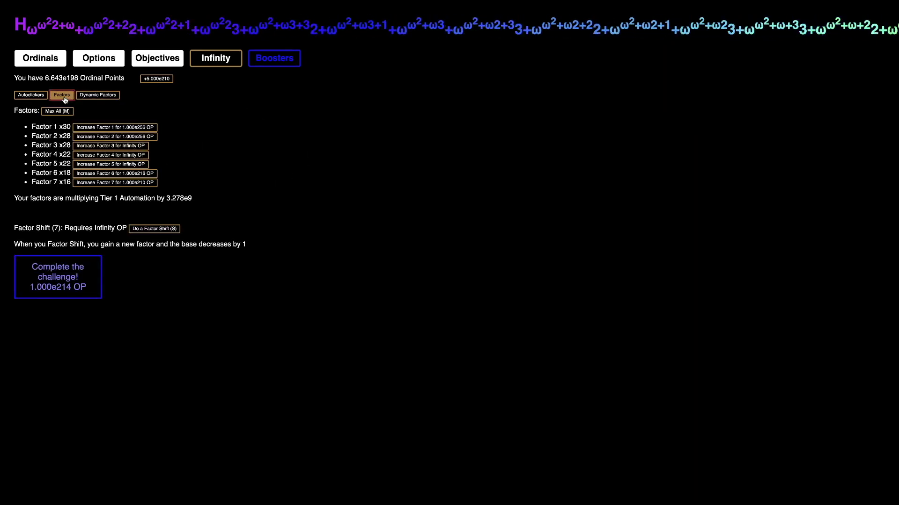
- Cash in for 9.179e209 OP and keep monitoring factors, Tier 1 autoclickers and the dynamic multiplier
click(156, 78)
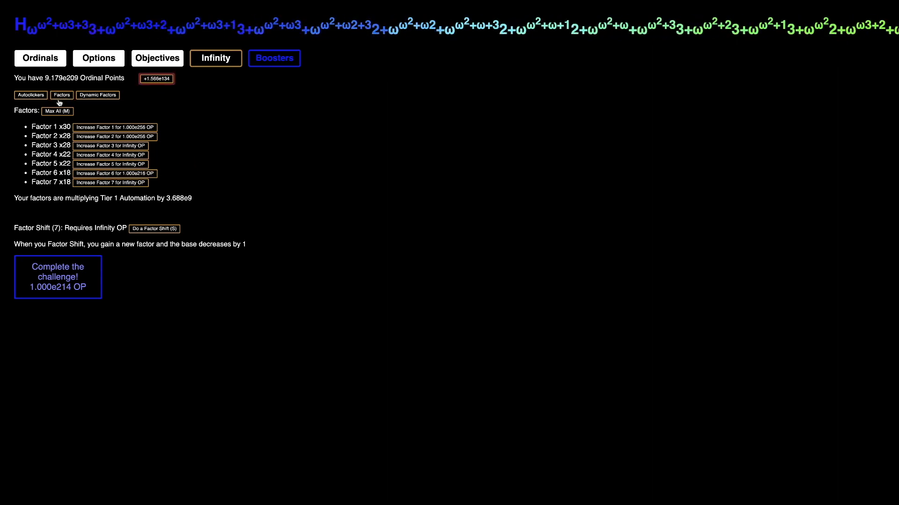
click(97, 95)
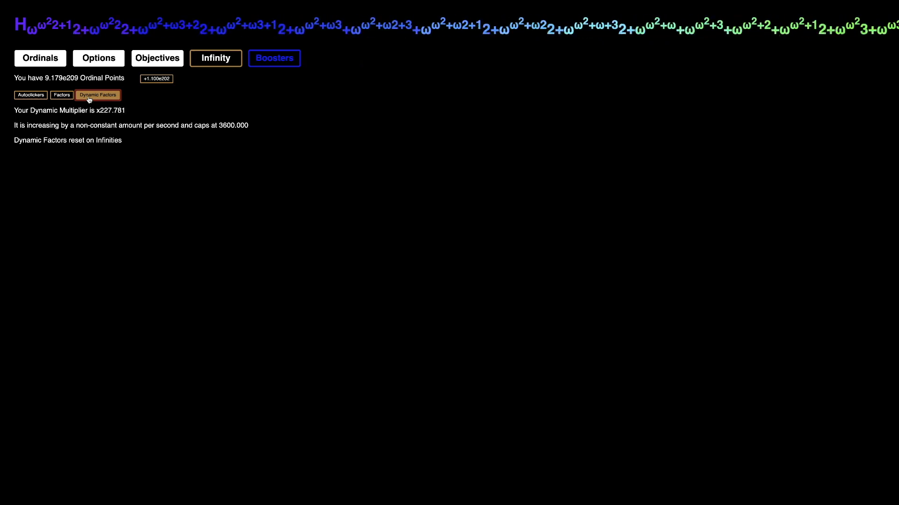
click(63, 95)
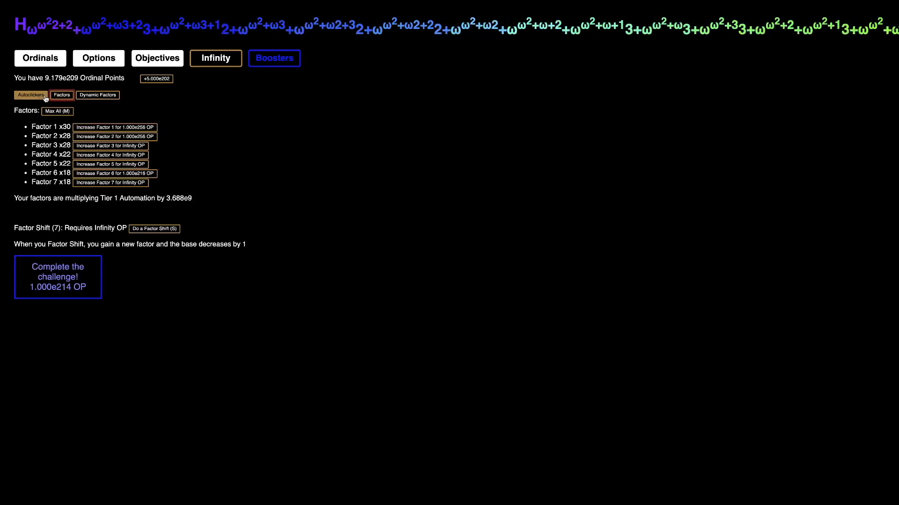
click(30, 95)
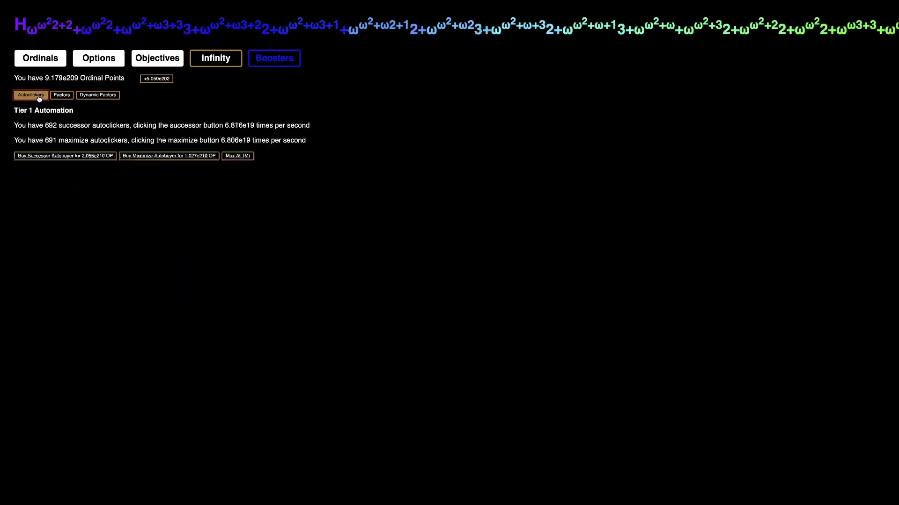
click(61, 95)
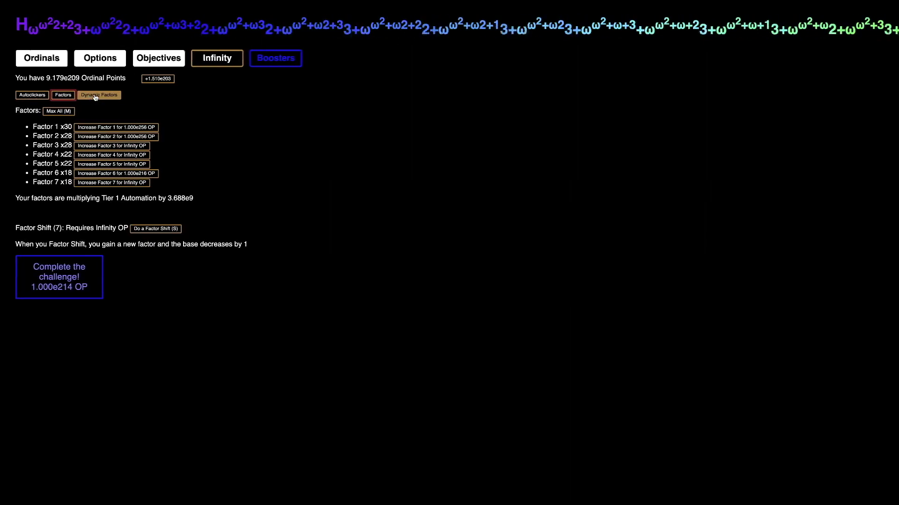
click(95, 96)
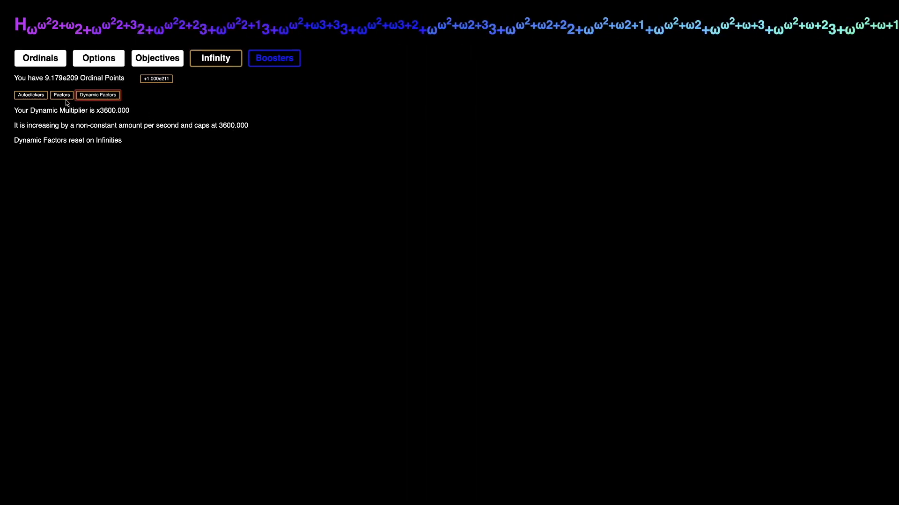
- Show the Tier 1 autoclicker counts after the dynamic multiplier caps at x3600
click(31, 95)
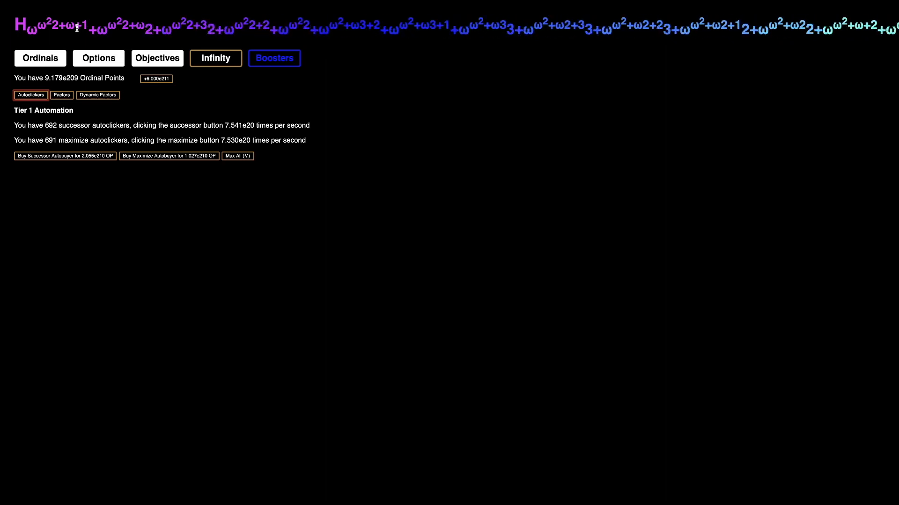
- Review the Boosters challenge grid with Challenges 1 and 2 at 3/3, then return to Infinity
click(274, 57)
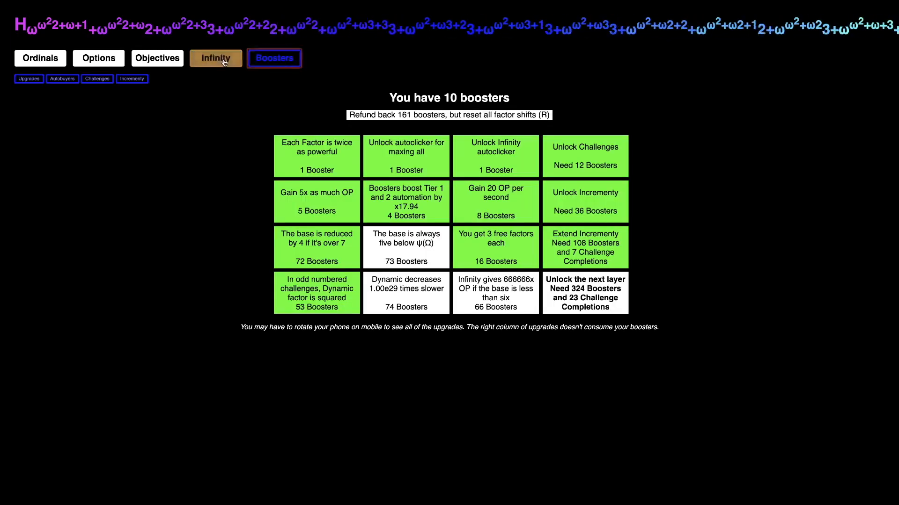
click(215, 58)
click(273, 58)
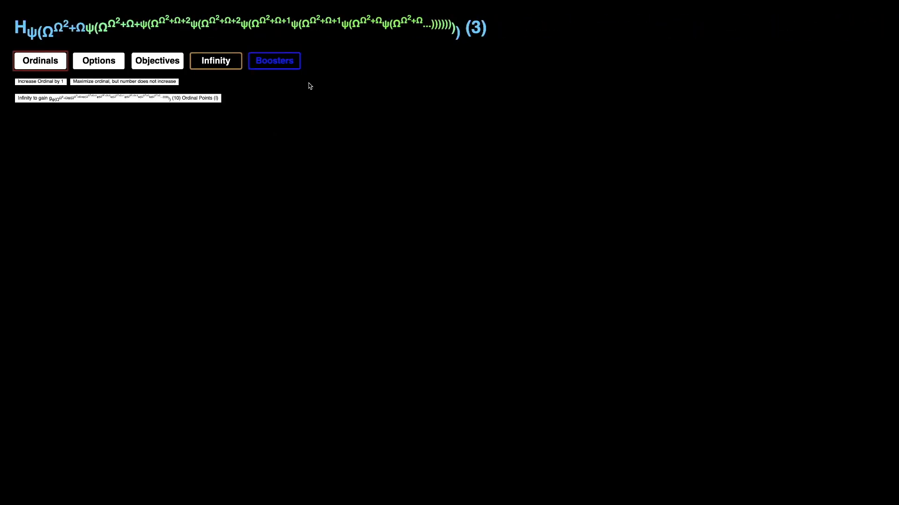
click(274, 61)
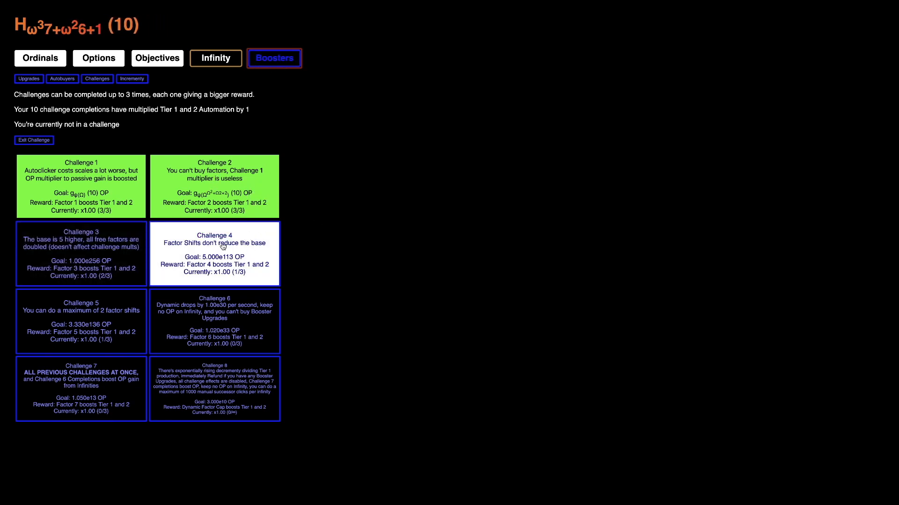
click(215, 59)
- Start Challenge 6 from the Challenges list, resetting the ordinal to H0(10)=10
click(274, 58)
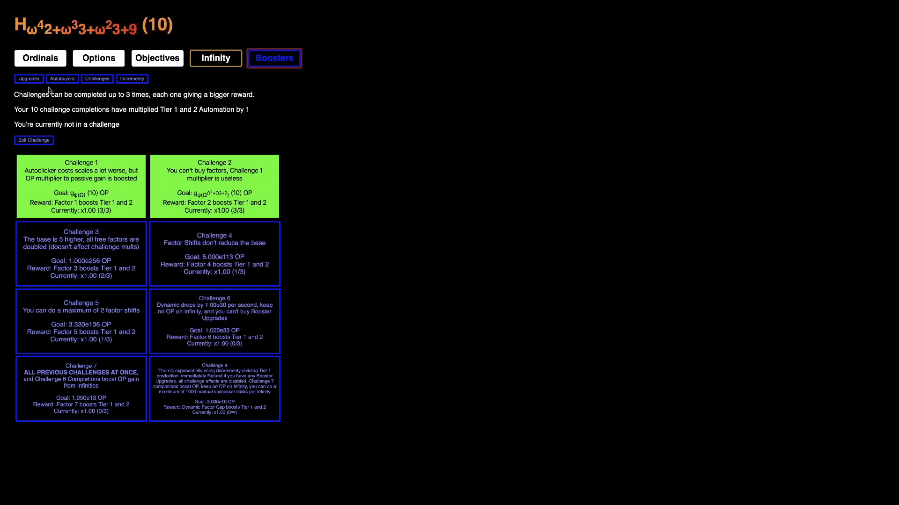
click(29, 78)
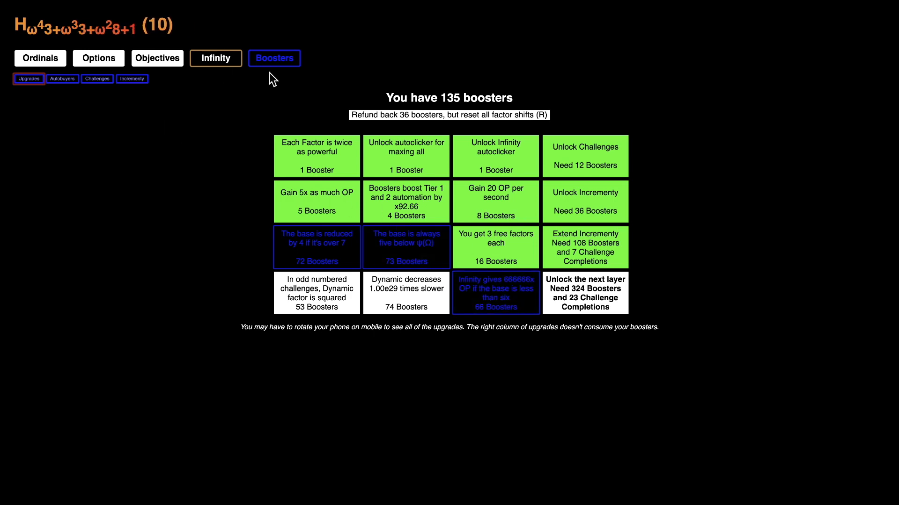
click(216, 58)
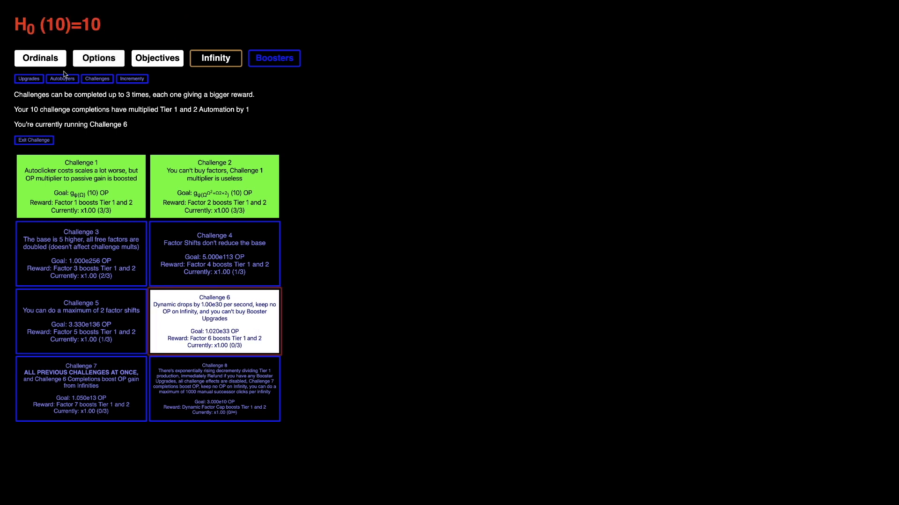
- Do a first Factor Shift inside Challenge 6 and max Factor 1 to x12 with M
click(40, 58)
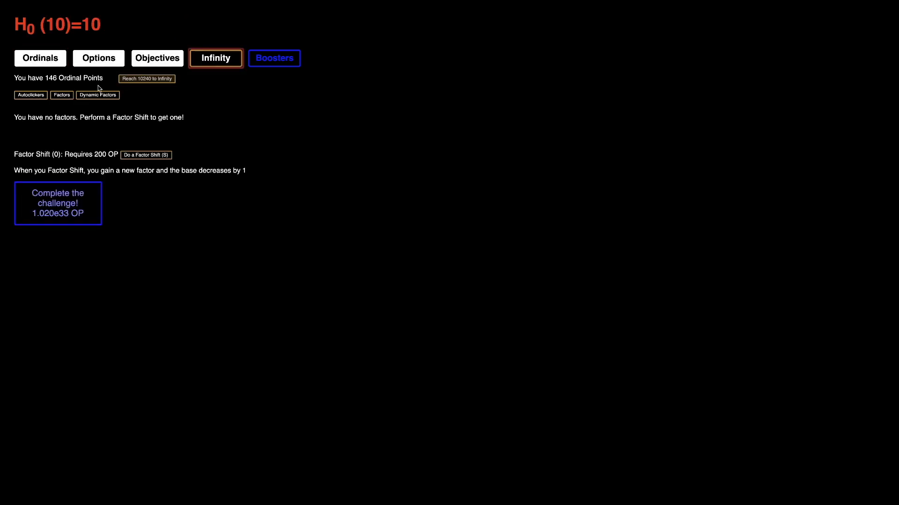
click(97, 95)
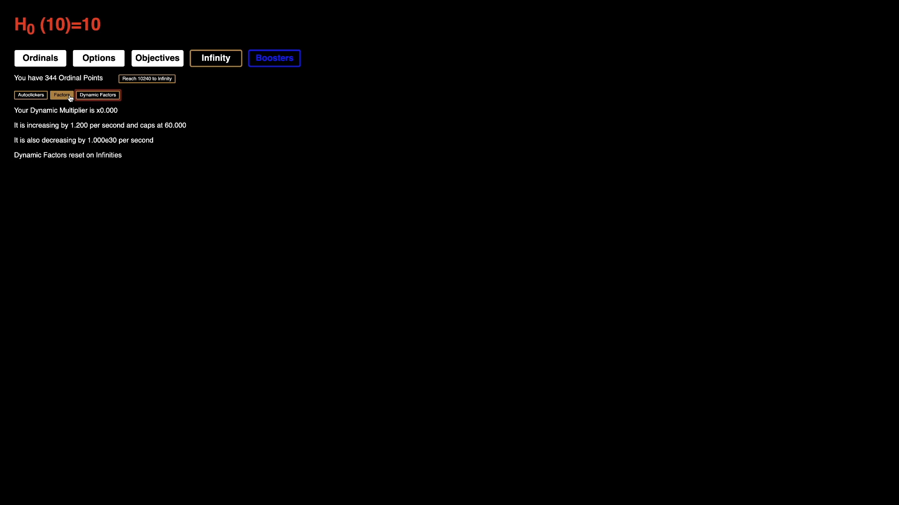
click(63, 95)
click(31, 94)
click(62, 95)
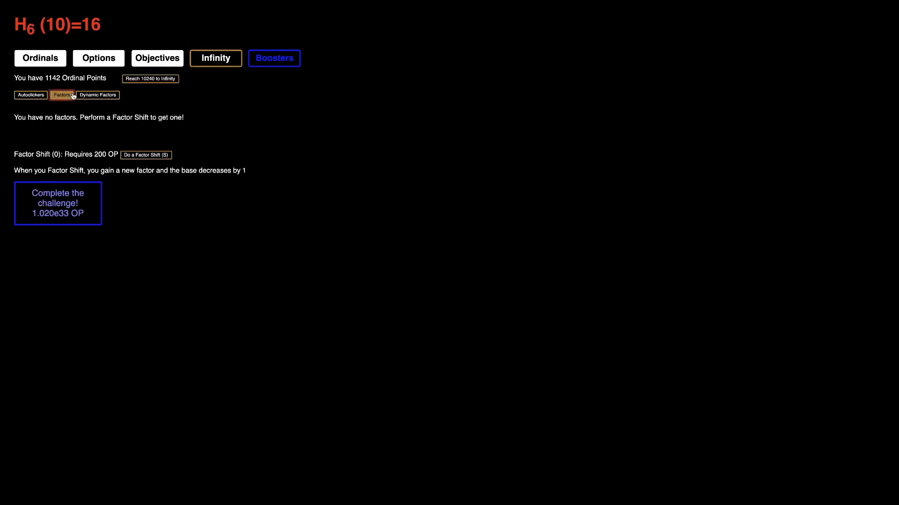
click(167, 155)
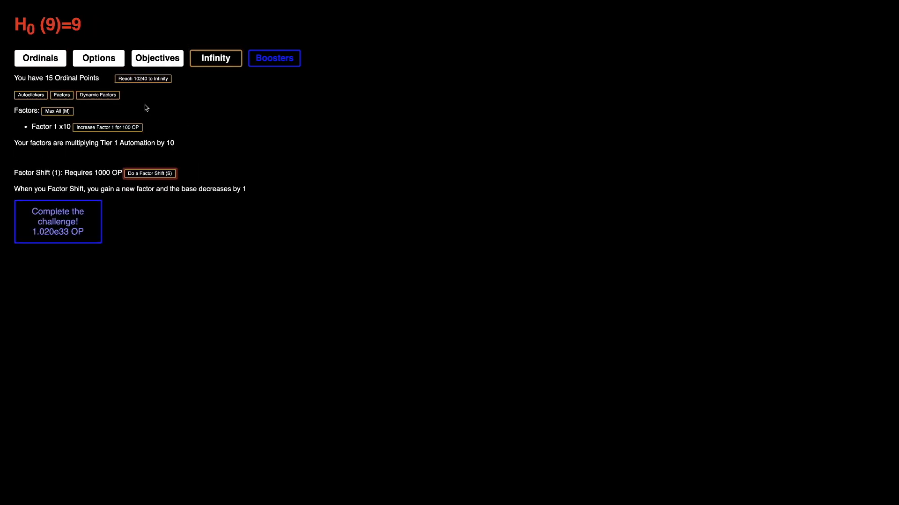
key(m)
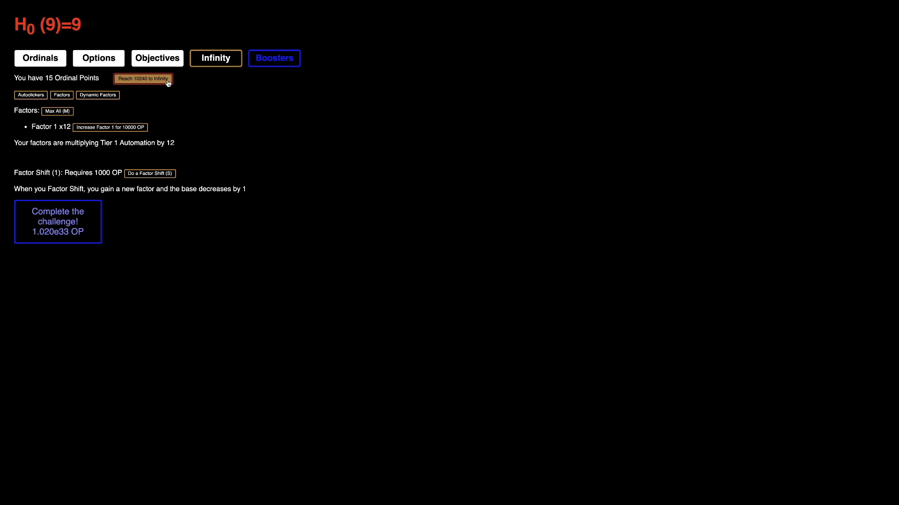
click(274, 58)
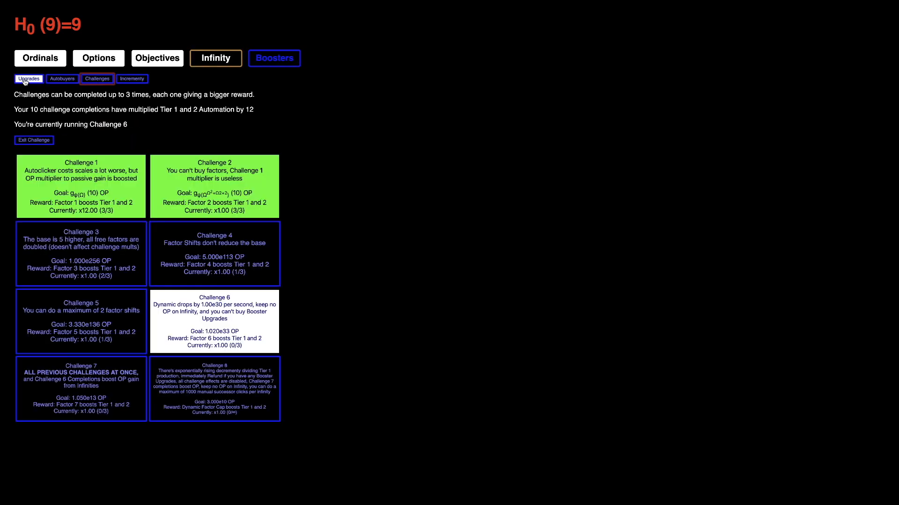
- Refund all spent boosters and buy the 2x factors, Max All autoclicker and Infinity autoclicker upgrades
click(29, 78)
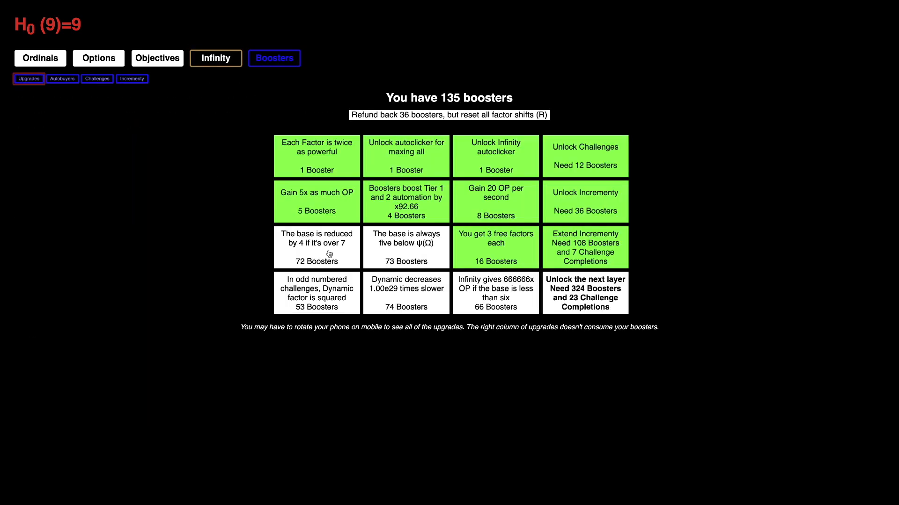
click(425, 256)
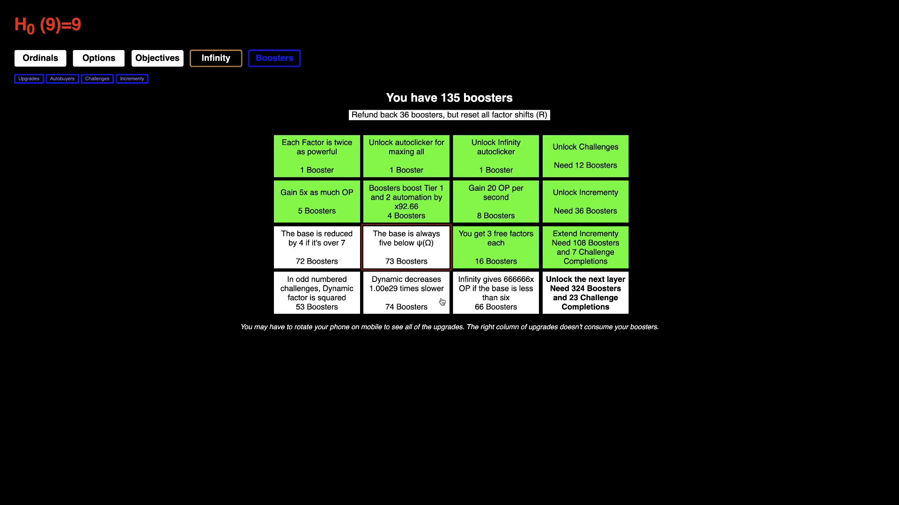
click(457, 115)
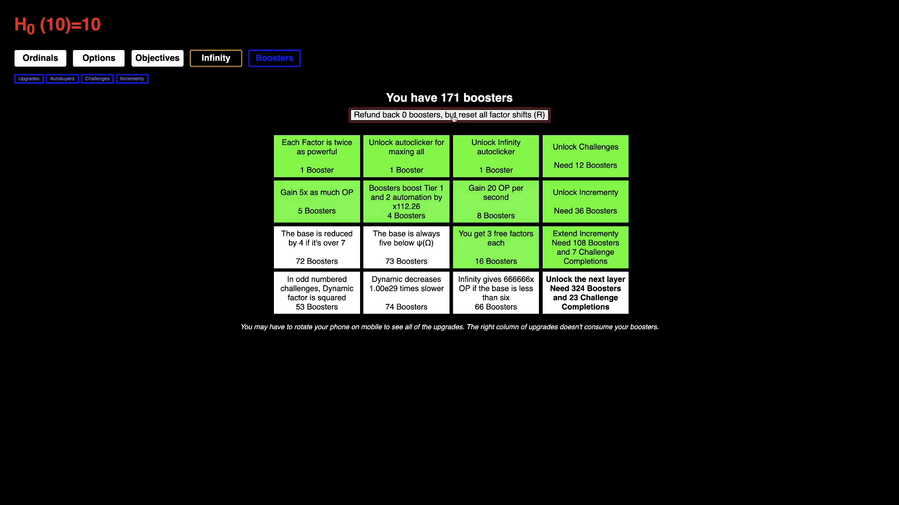
click(316, 156)
click(406, 156)
click(495, 155)
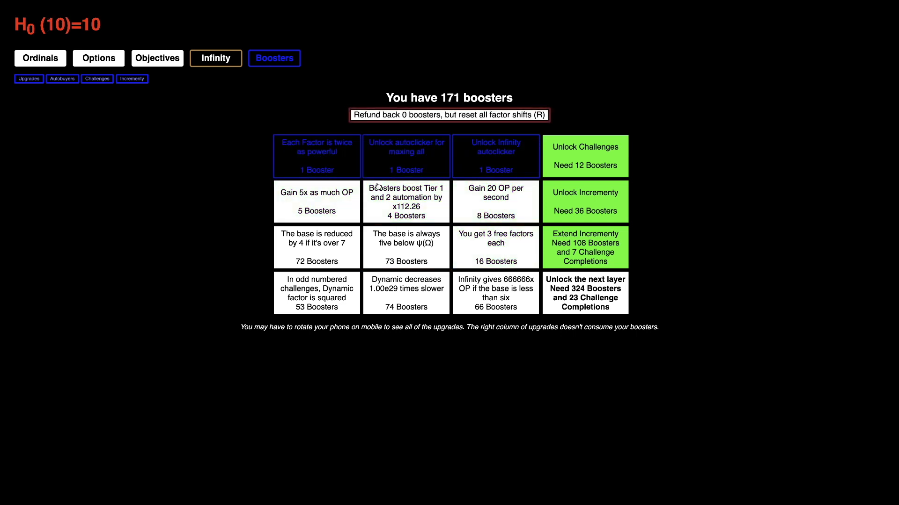
click(317, 168)
click(399, 170)
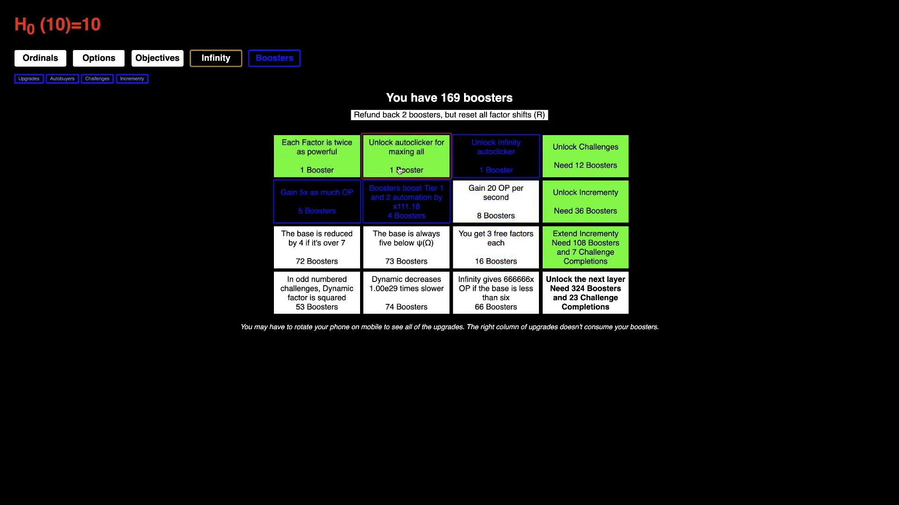
click(496, 155)
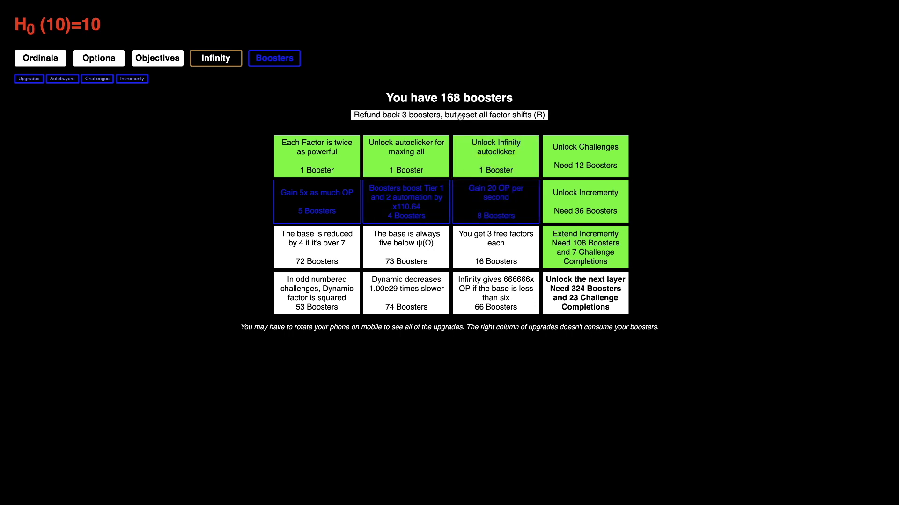
- Refund again with R and buy Max All autoclicker, Tier 1/2 automation boost, base-five-below-ψ(Ω) and slower Dynamic decrease
key(r)
click(406, 162)
click(406, 201)
click(406, 247)
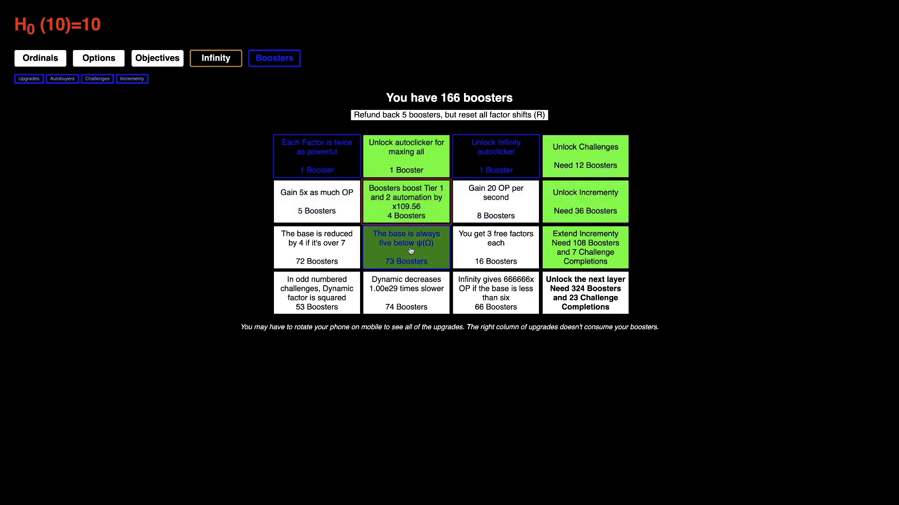
click(406, 293)
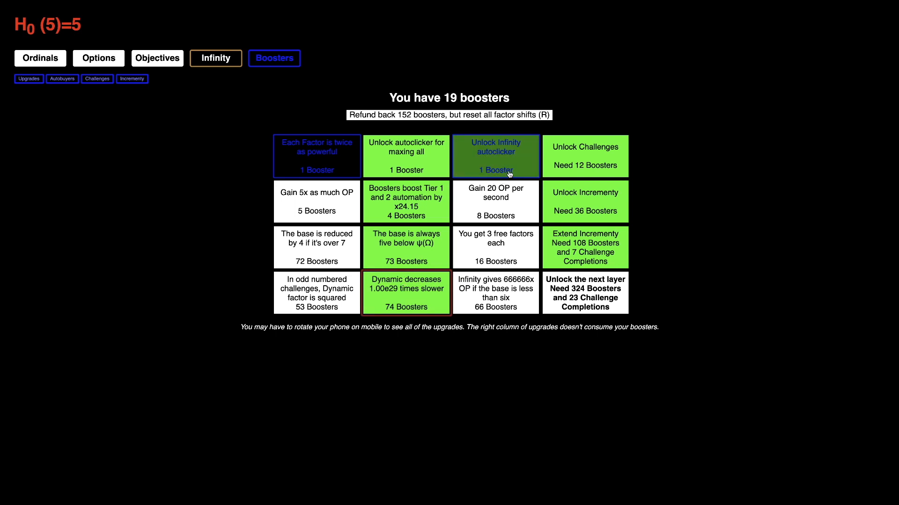
- Add the 2x factors, 5x OP, Infinity autoclicker and 20 OP per second upgrades, leaving 4 boosters
click(302, 158)
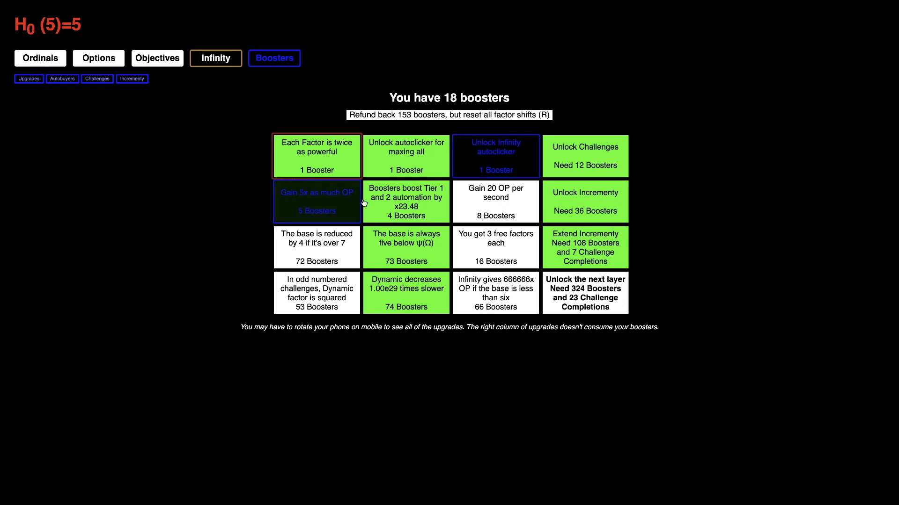
click(335, 205)
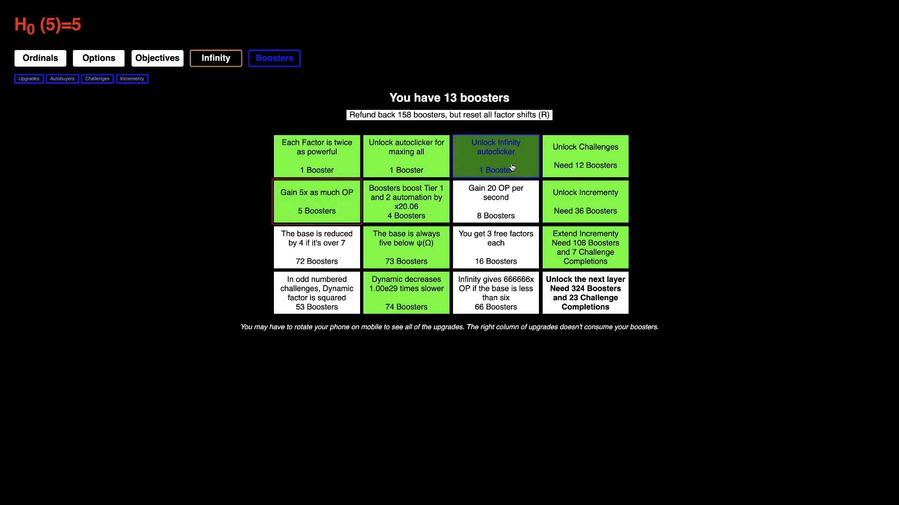
click(496, 155)
click(496, 202)
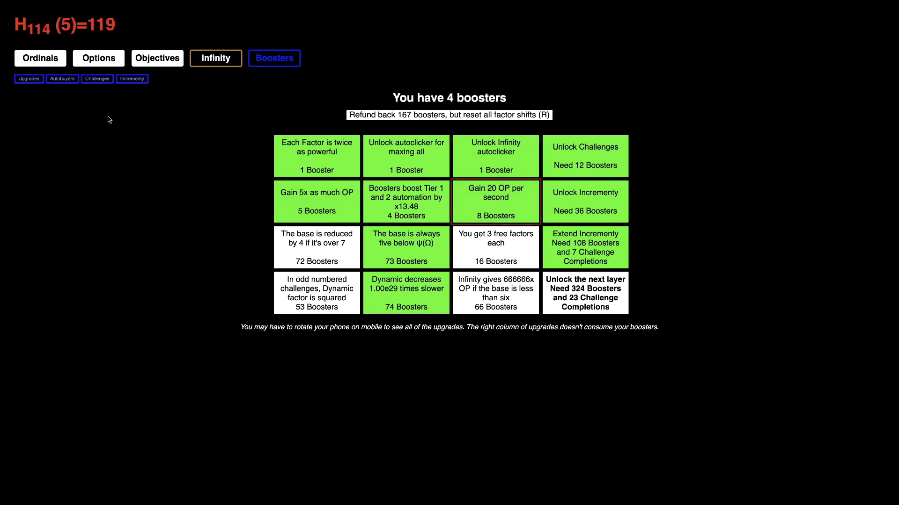
click(216, 58)
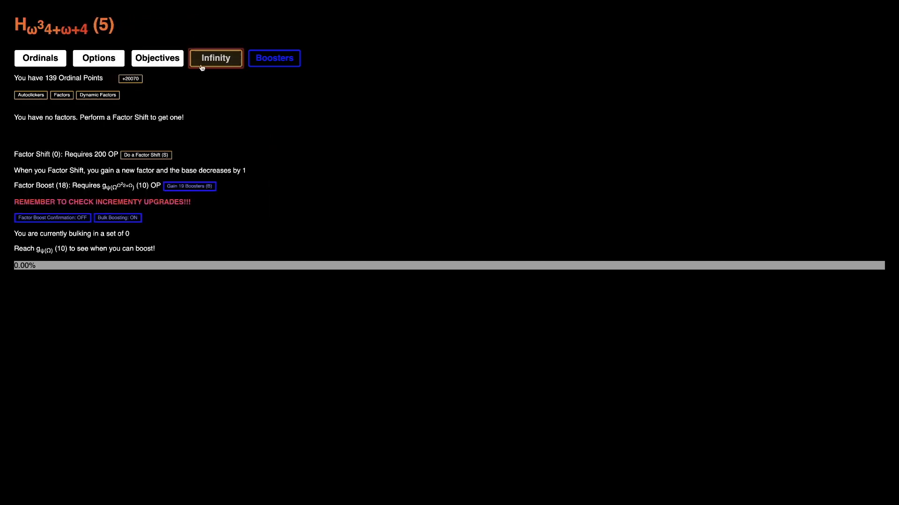
- Do a fresh Factor Shift giving Factor 1 at x4 and return to the booster grid
click(98, 95)
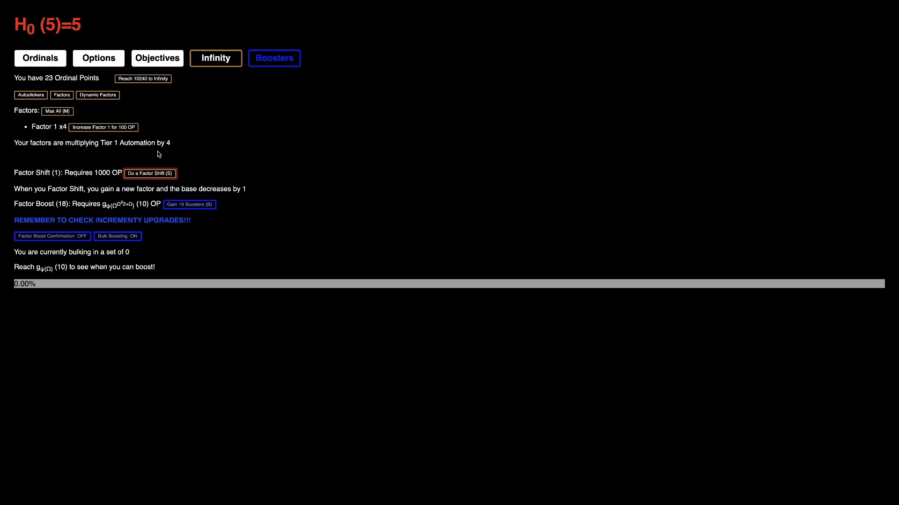
click(274, 58)
click(216, 57)
- Enter Challenge 6 from the challenges list and go to the Infinity factors page
click(273, 58)
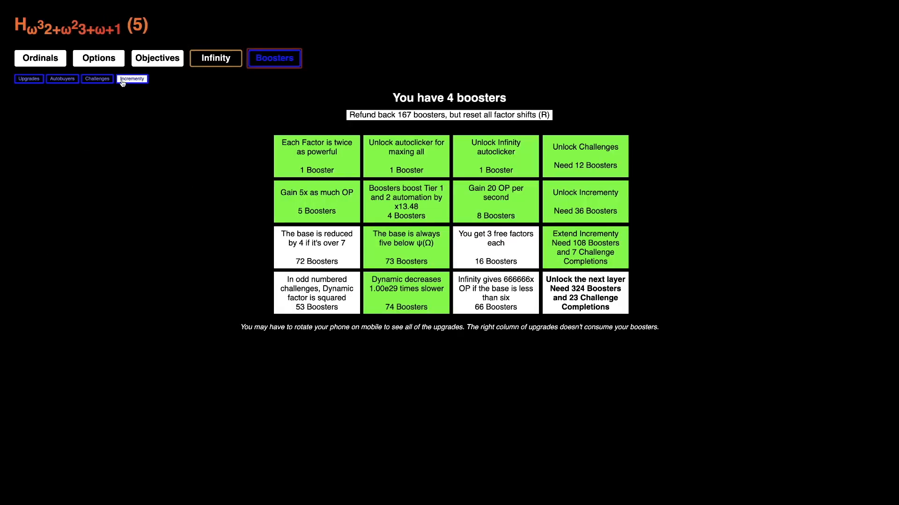
click(97, 78)
click(256, 332)
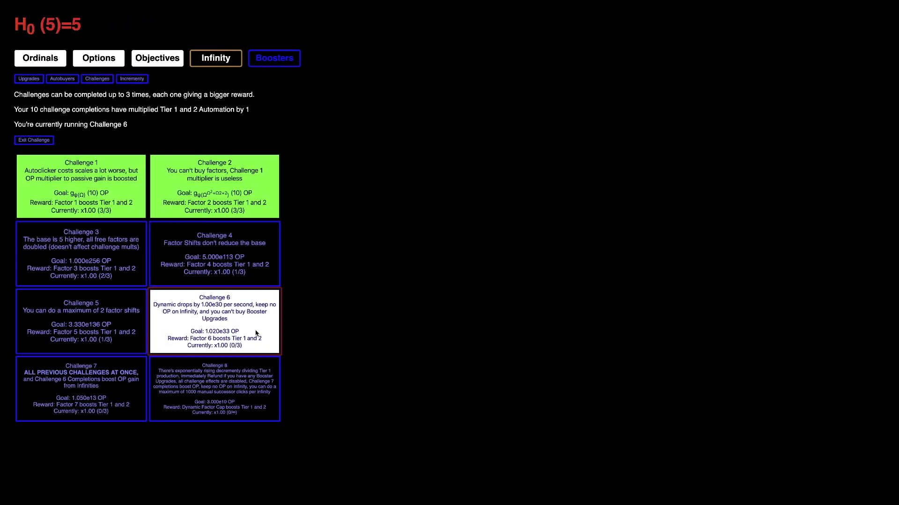
click(40, 57)
click(216, 58)
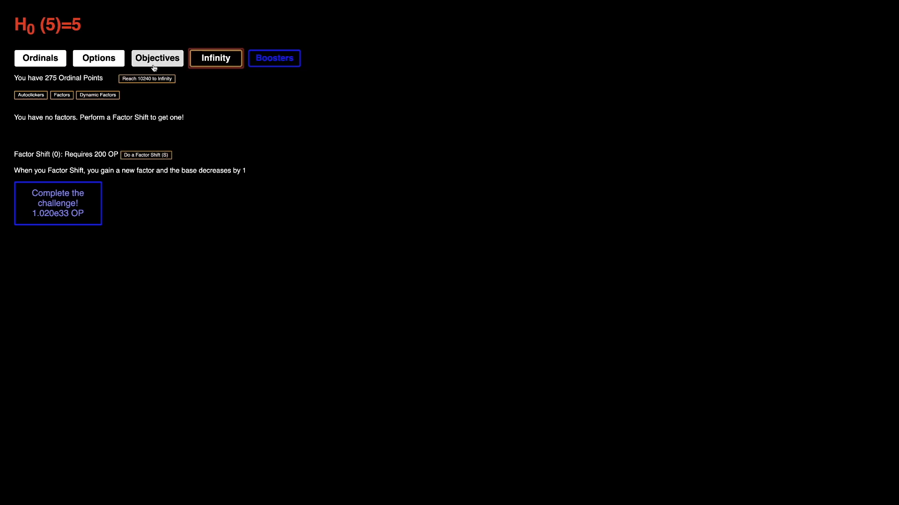
- Raise Factor 1 from x4 to x6 on the factors list
click(97, 95)
click(60, 95)
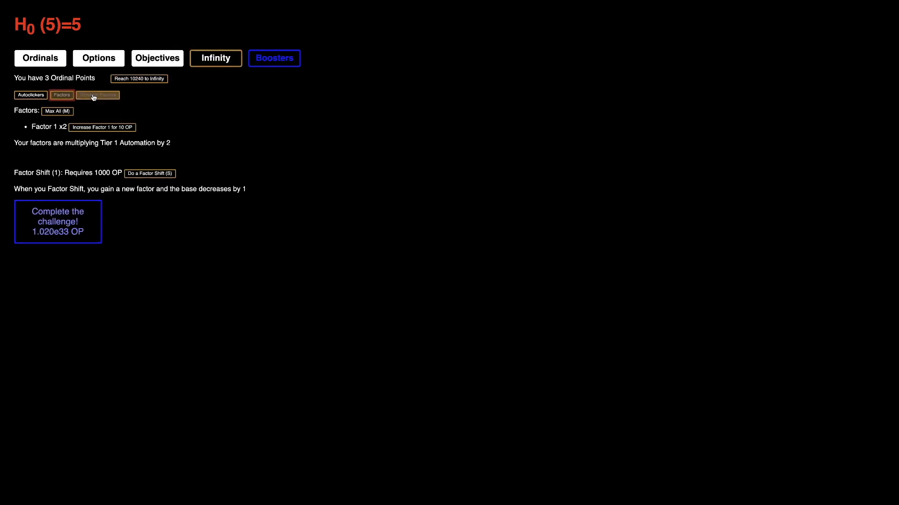
click(98, 95)
click(63, 96)
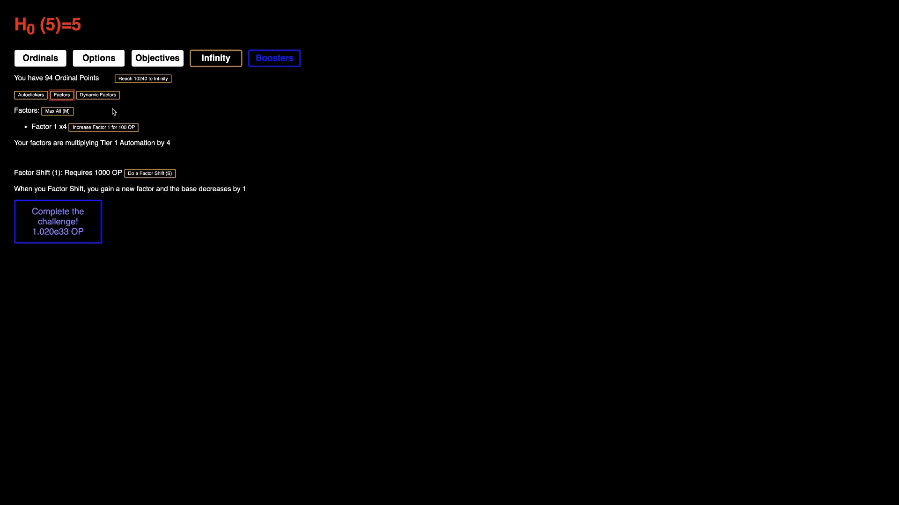
click(104, 127)
click(104, 127)
- Review the Tier 1 autoclickers (3 successor, 2 maximize) and the challenges list
click(31, 95)
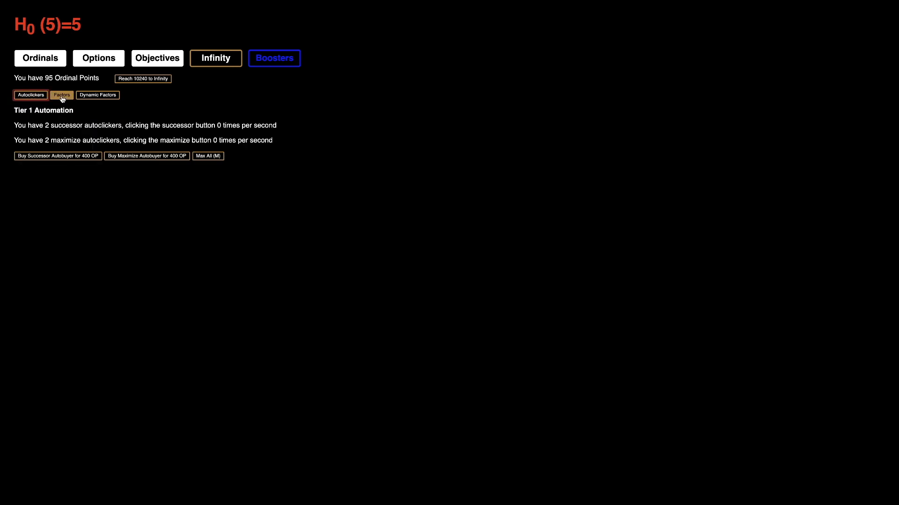
click(62, 96)
click(31, 95)
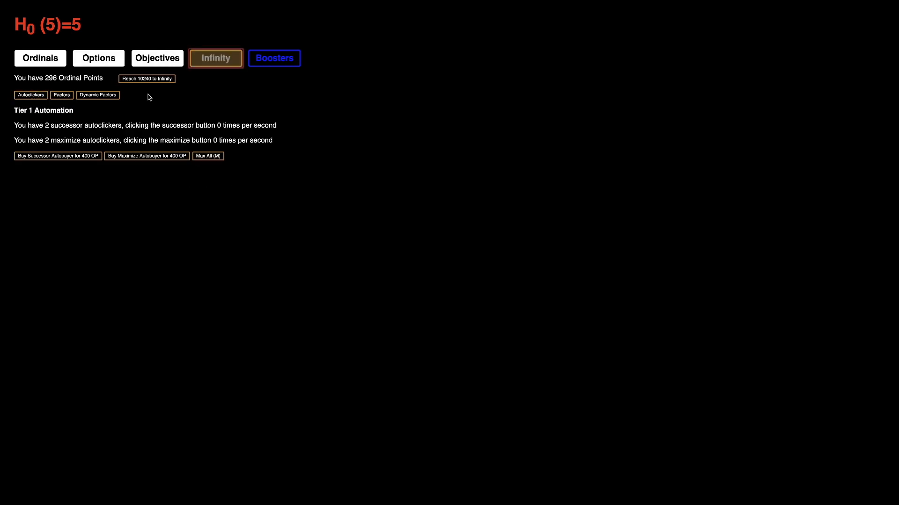
click(274, 58)
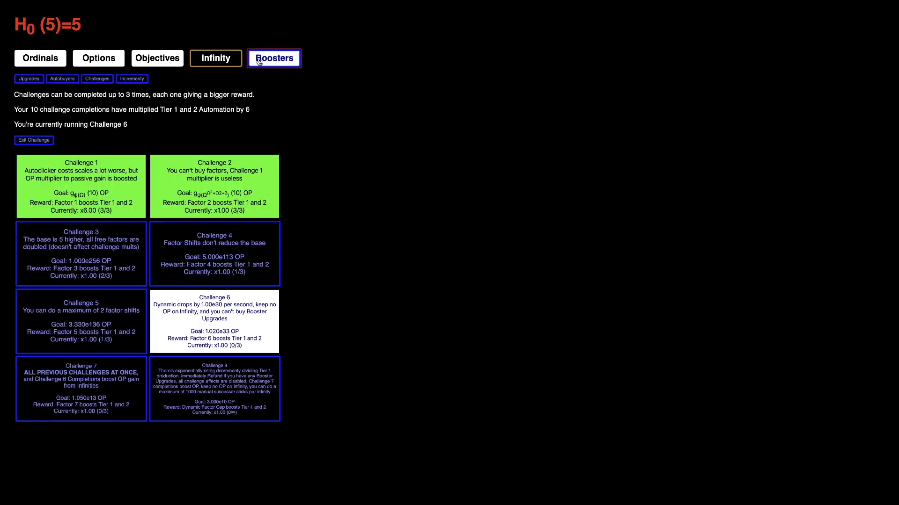
click(215, 58)
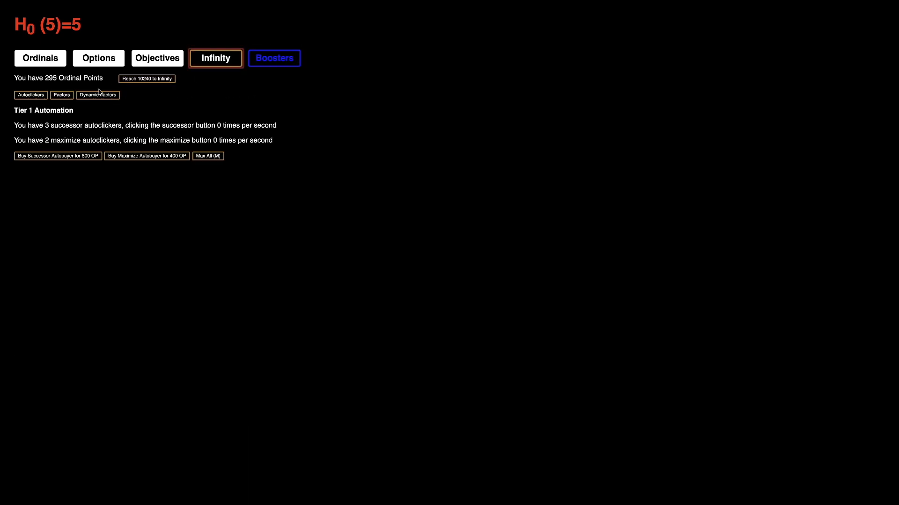
click(61, 95)
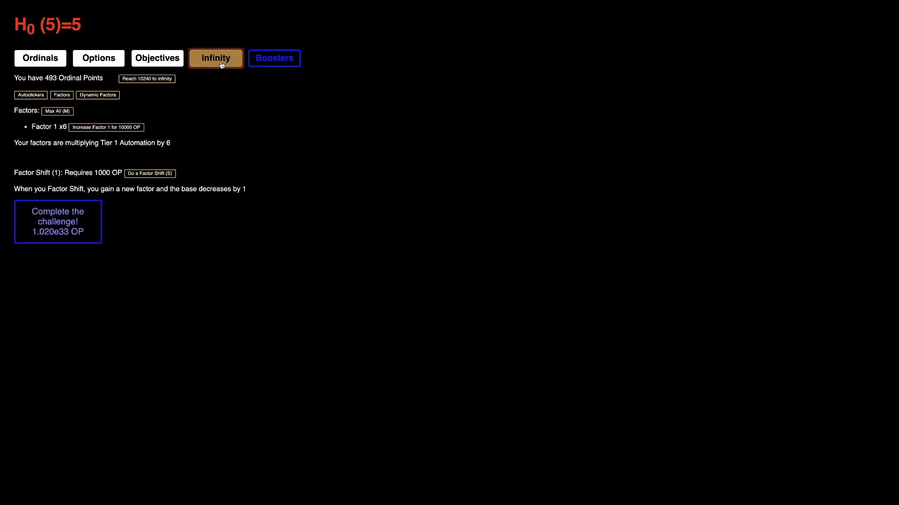
- Do a Factor Shift to unlock Factor 2 and check the Tier 1 autoclicker counts
click(149, 173)
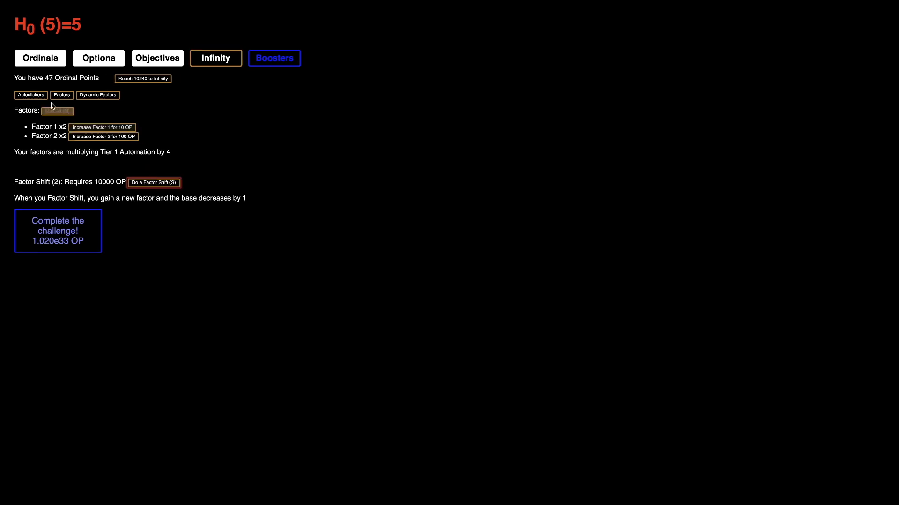
click(56, 111)
click(30, 95)
click(31, 95)
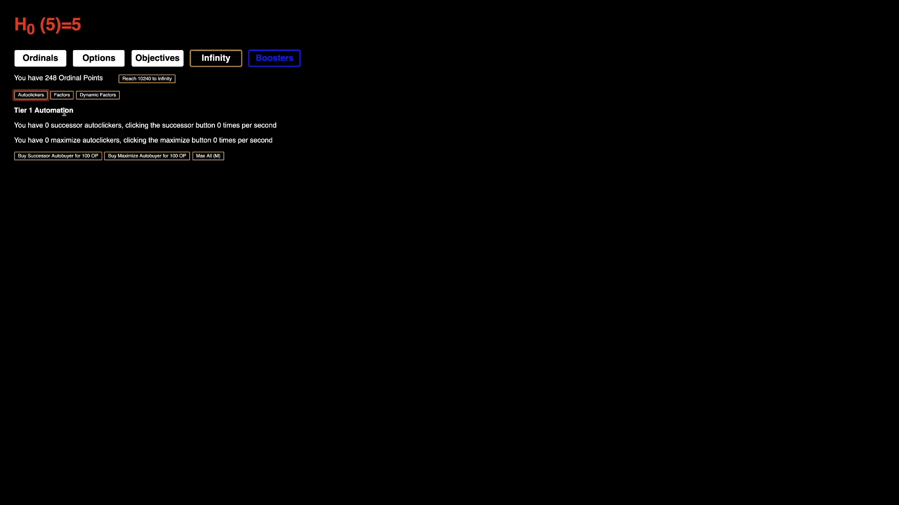
click(62, 95)
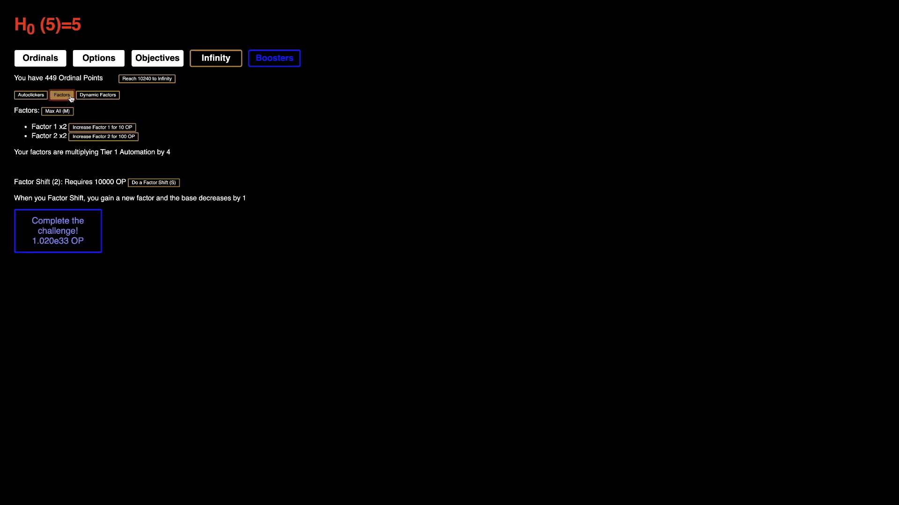
- Rebuild the ordinal with Increase/Maximize and Infinity to collect Ordinal Points
click(40, 58)
click(41, 78)
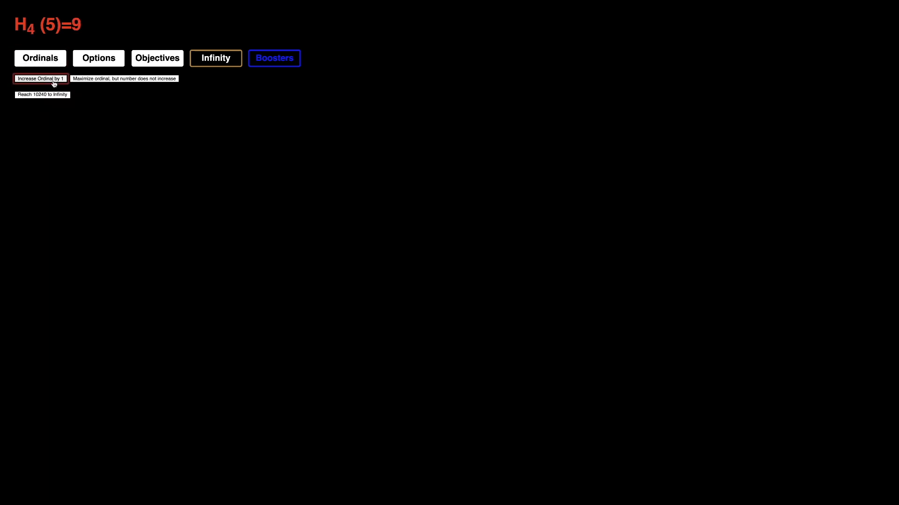
click(41, 78)
click(124, 79)
click(40, 78)
click(124, 78)
click(41, 78)
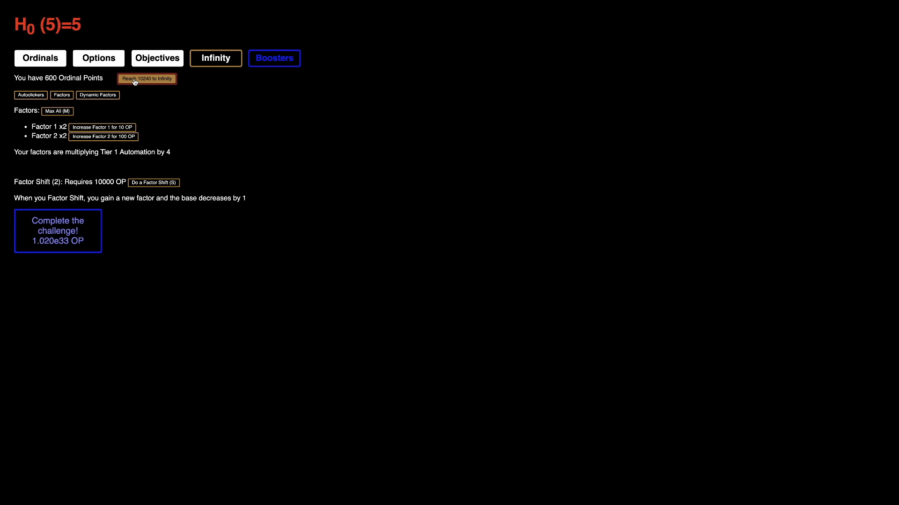
click(40, 58)
click(216, 58)
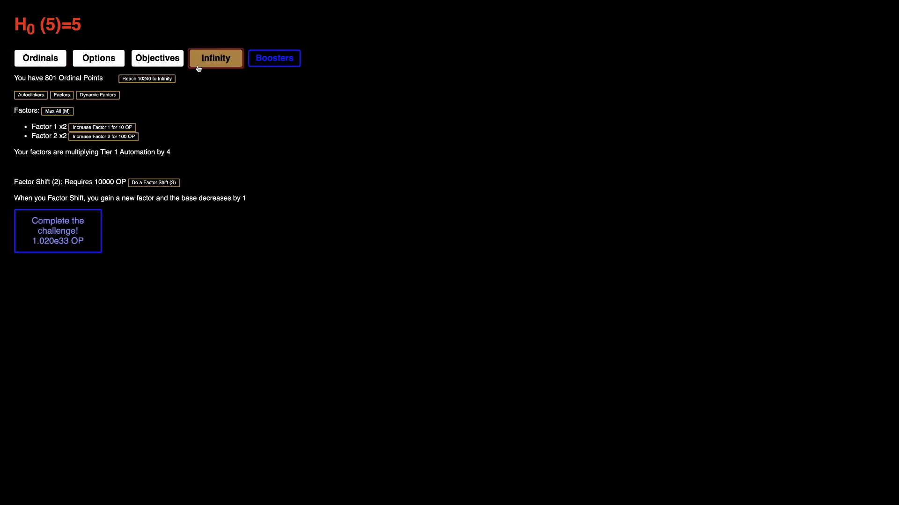
- Check Tier 2 automation, maximize the ordinal toward infinity again and go to the factors page
click(275, 57)
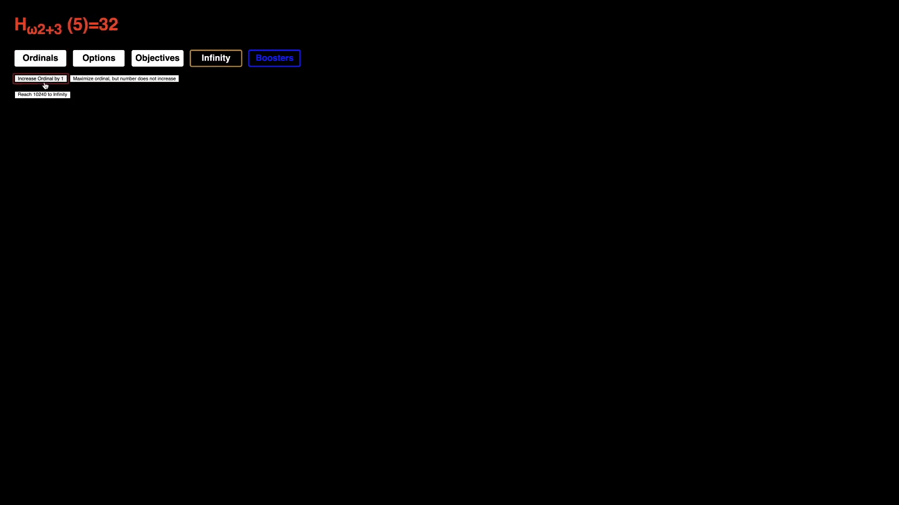
click(97, 79)
click(40, 80)
click(123, 80)
click(50, 83)
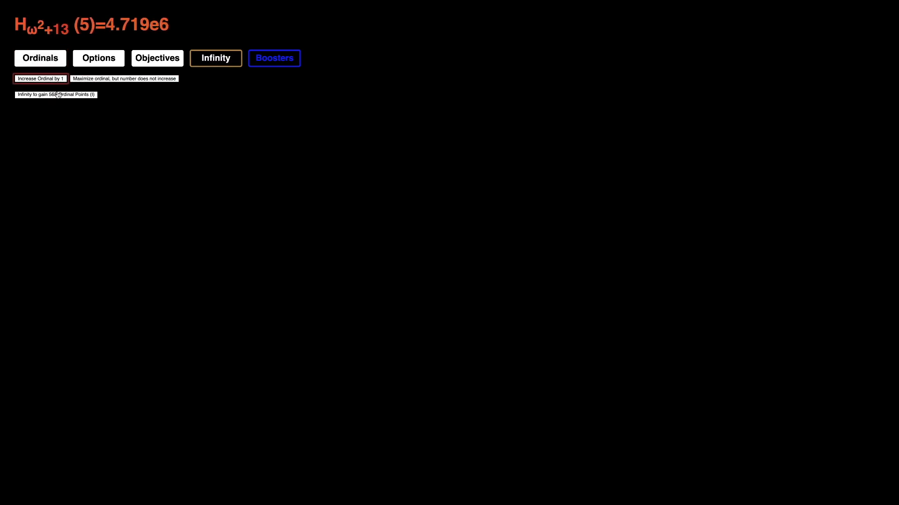
click(211, 58)
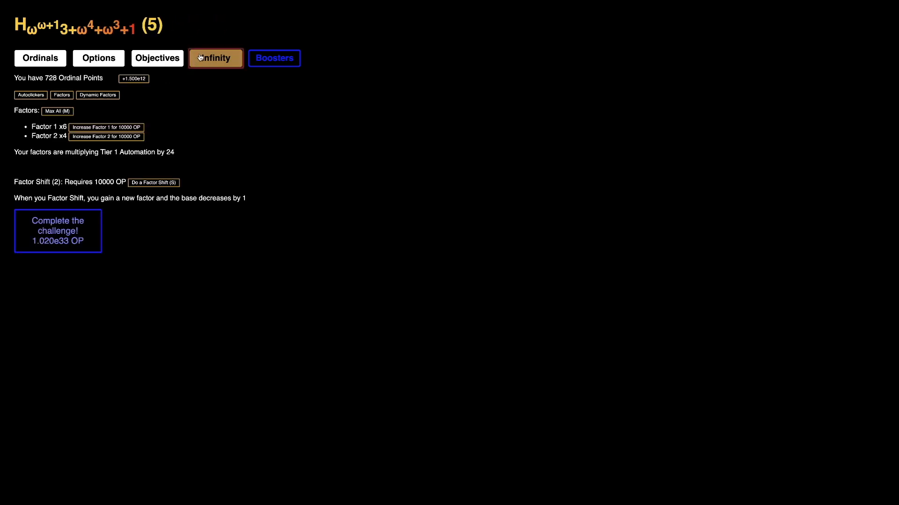
- Collect the pending OP and Factor Shift to unlock Factor 3
click(134, 78)
click(153, 181)
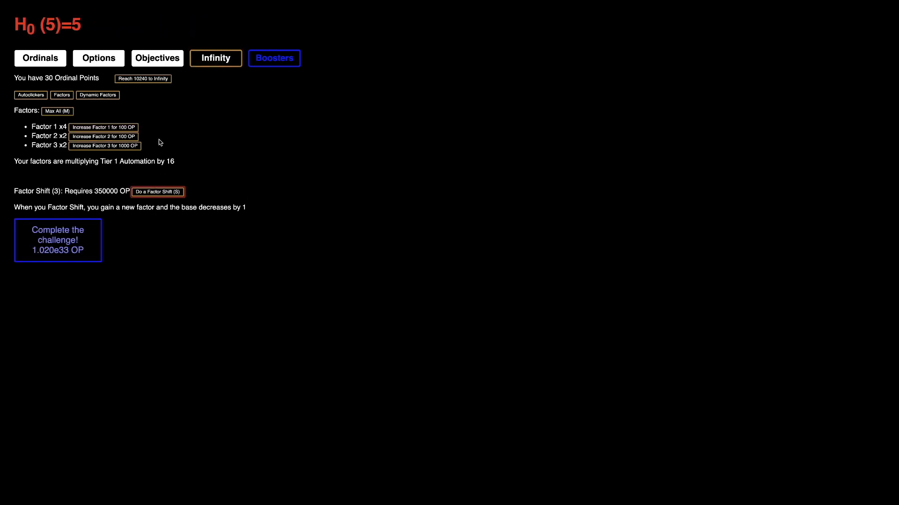
click(32, 94)
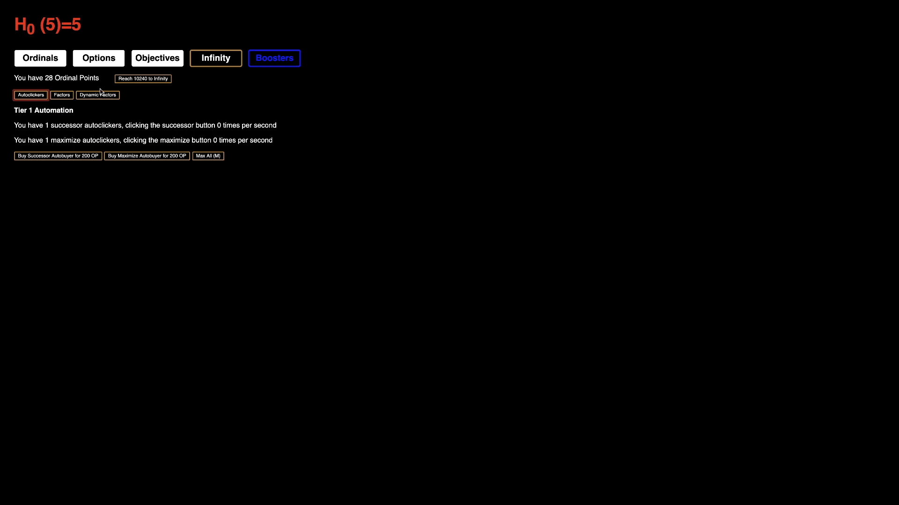
click(68, 97)
click(31, 95)
click(61, 95)
- Rebuild the ordinal past the infinity threshold, Infinity, and Factor Shift to Factor 4
click(40, 58)
click(41, 78)
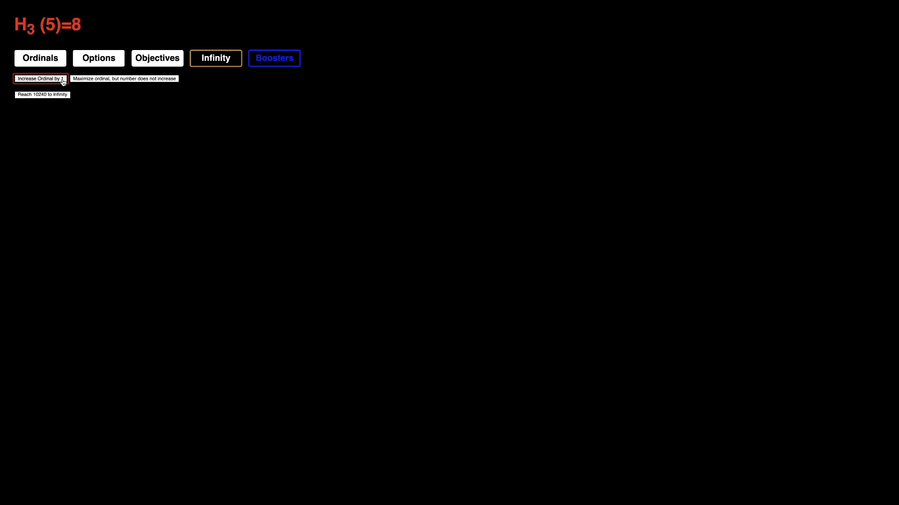
click(93, 80)
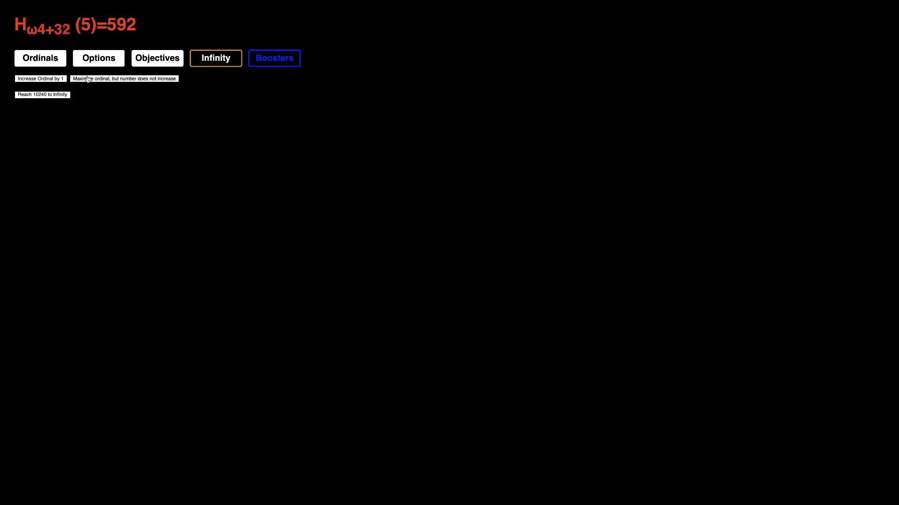
click(88, 79)
click(88, 80)
click(43, 95)
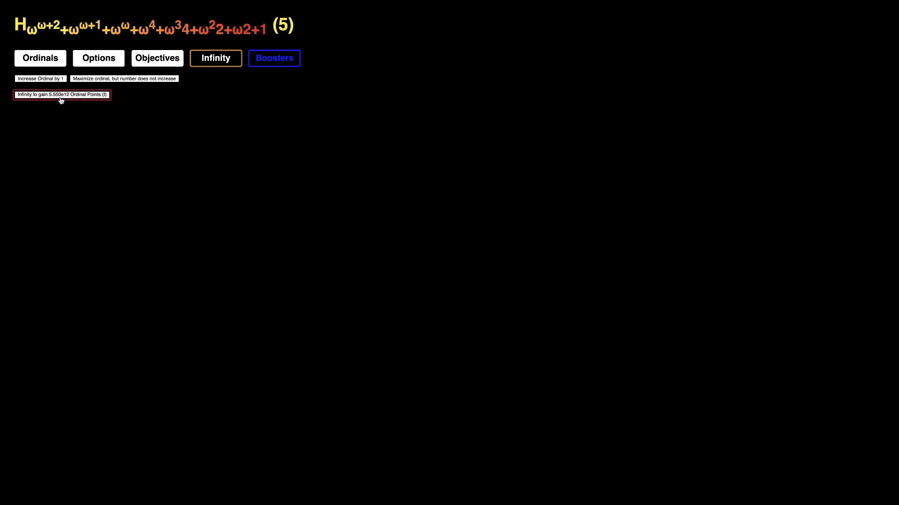
click(216, 58)
click(134, 78)
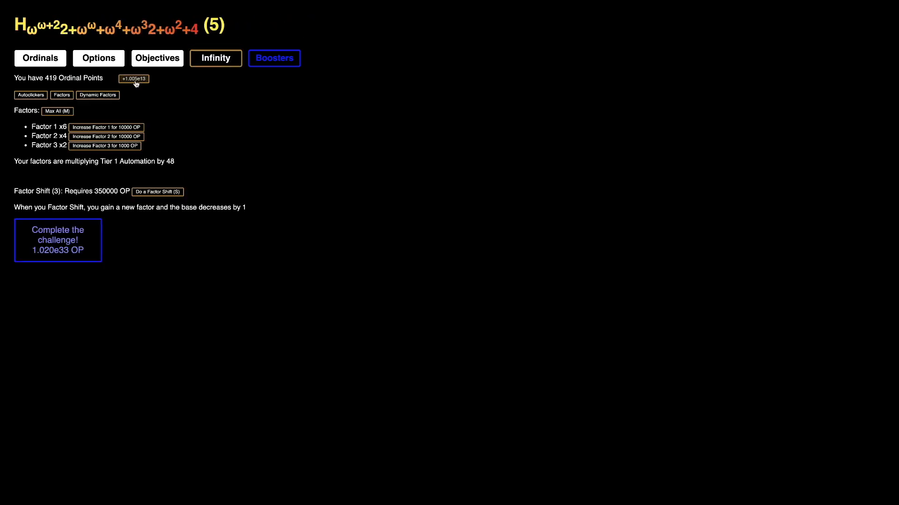
click(157, 191)
- Factor Shift to unlock Factor 5, then rebuild the ordinal past infinity for the next OP
click(40, 58)
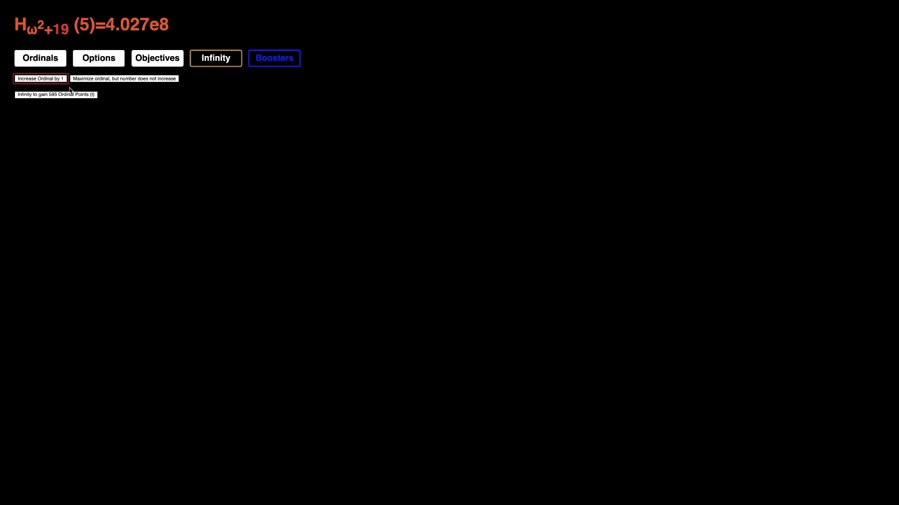
click(210, 59)
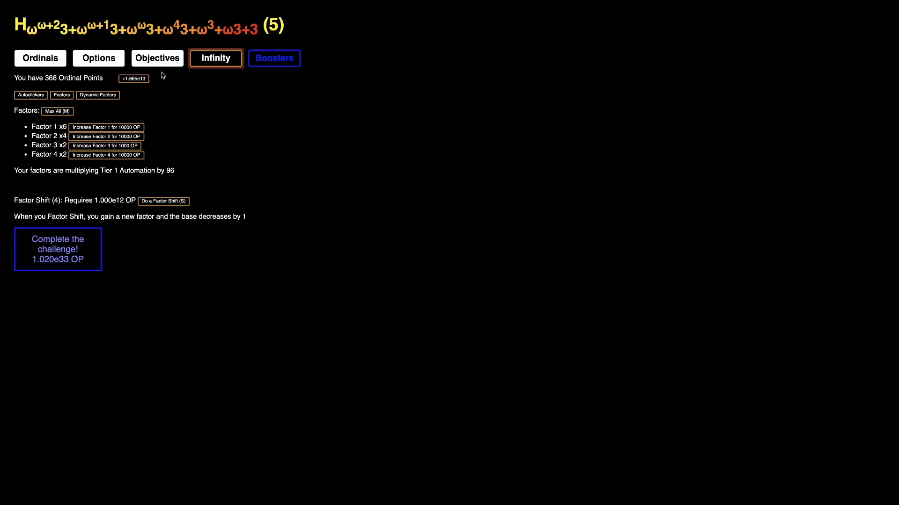
click(169, 198)
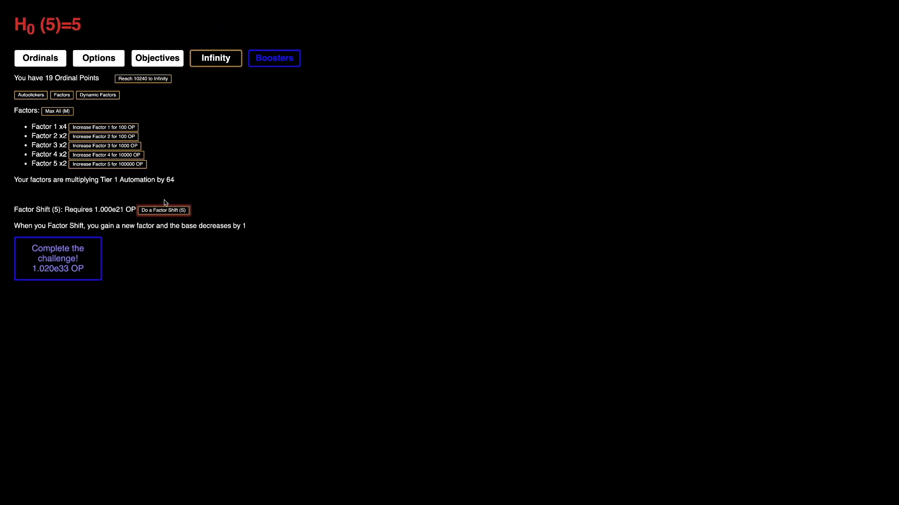
click(40, 58)
click(42, 78)
click(84, 79)
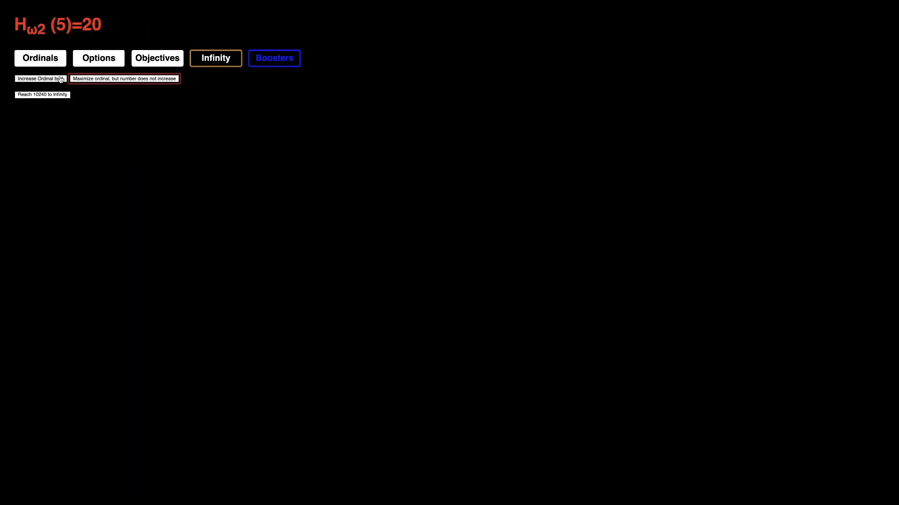
click(43, 80)
click(87, 80)
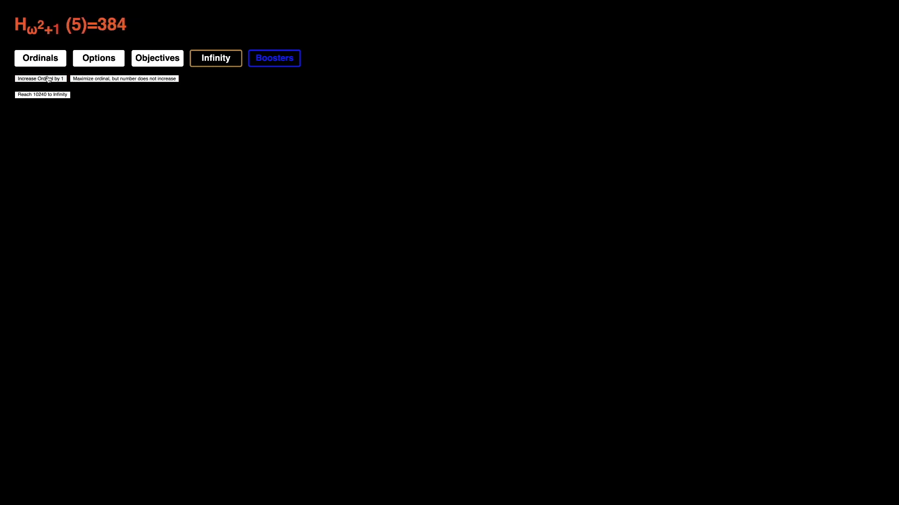
click(87, 79)
click(76, 94)
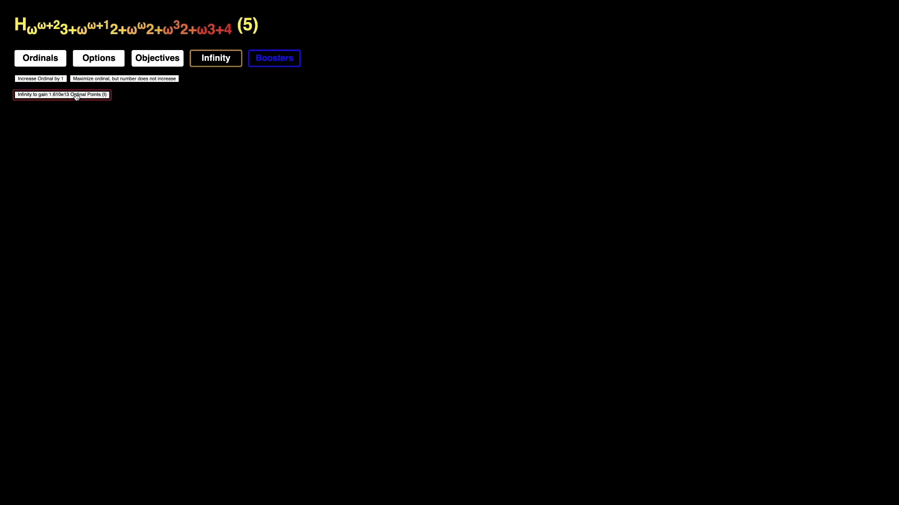
click(215, 58)
- Collect 5.000e30 Ordinal Points and Factor Shift with S to unlock Factor 6
click(150, 79)
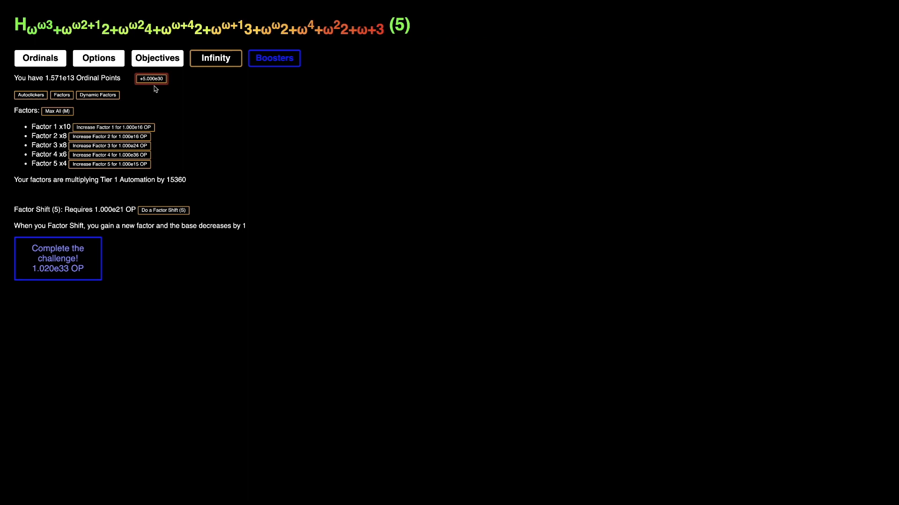
click(151, 79)
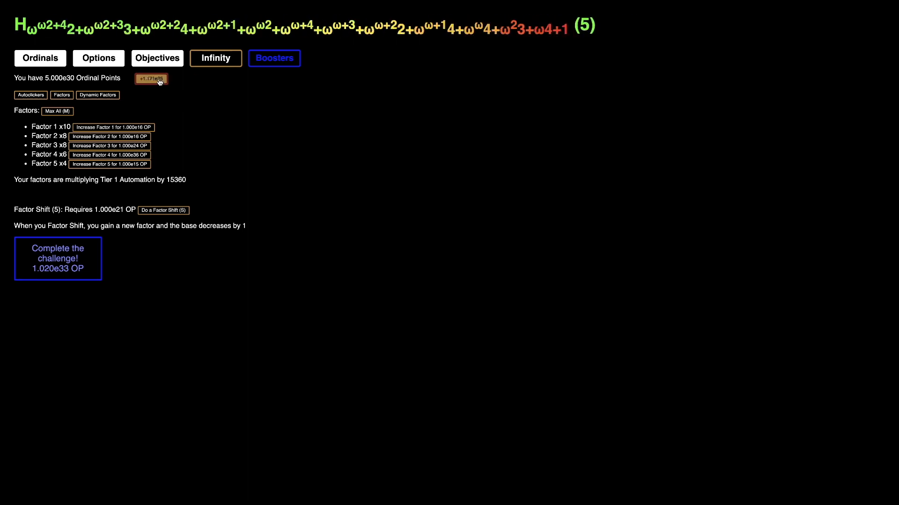
key(s)
click(44, 60)
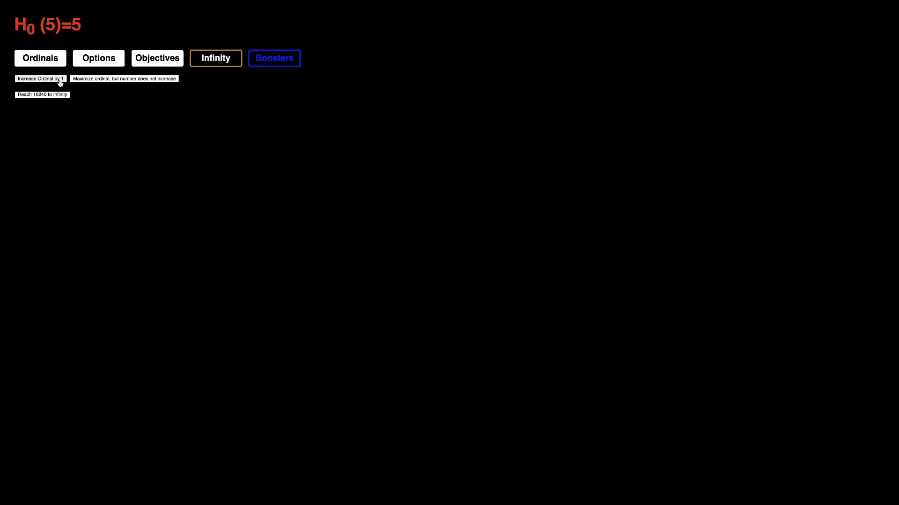
- Rebuild the ordinal past the infinity threshold with Increase and Maximize
click(59, 81)
click(123, 78)
click(42, 79)
click(123, 79)
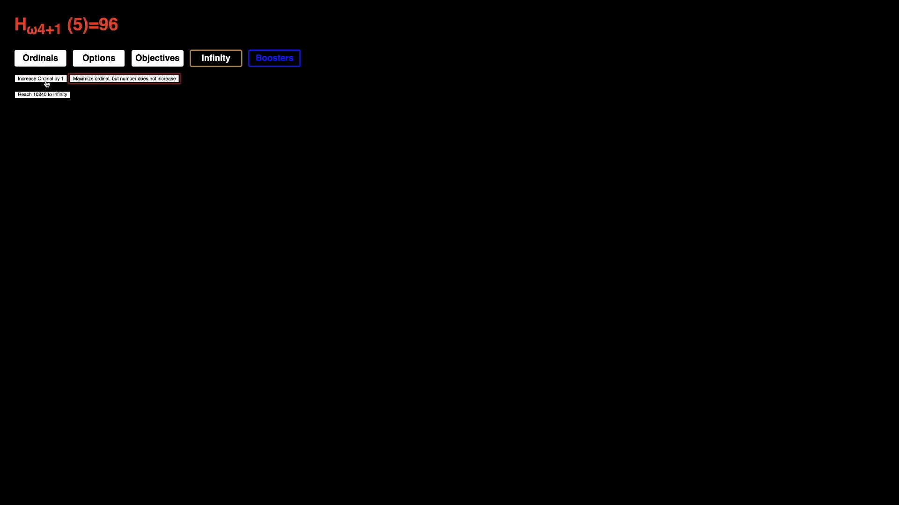
click(42, 79)
click(111, 78)
click(39, 79)
click(123, 79)
click(42, 94)
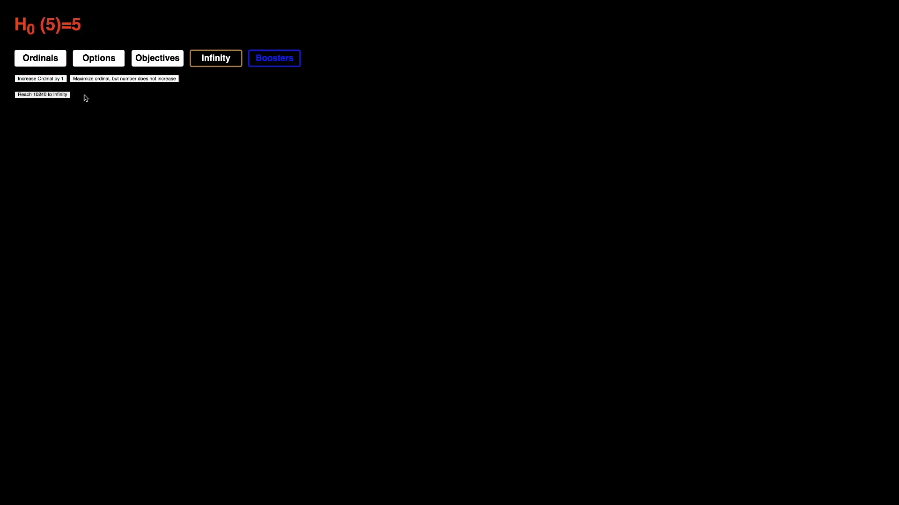
- Infinity and collect over 1.020e33 Ordinal Points
click(219, 58)
click(151, 77)
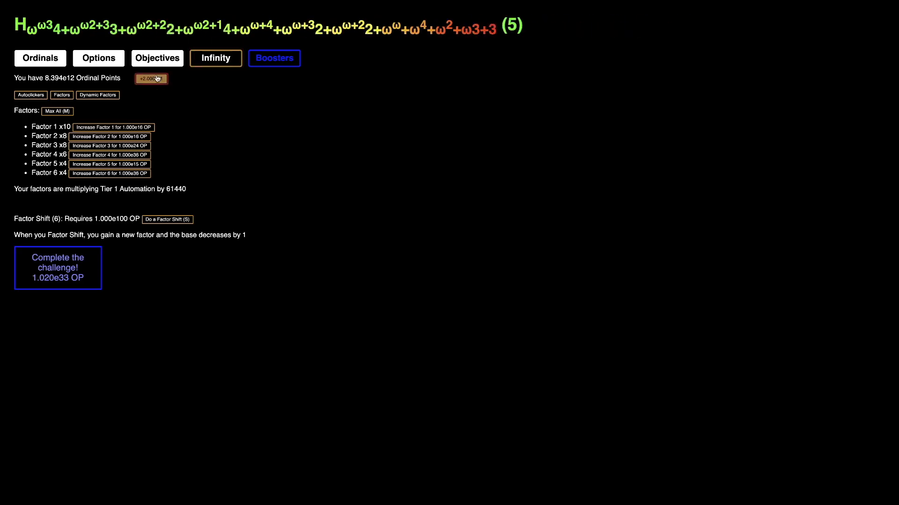
click(151, 78)
click(150, 78)
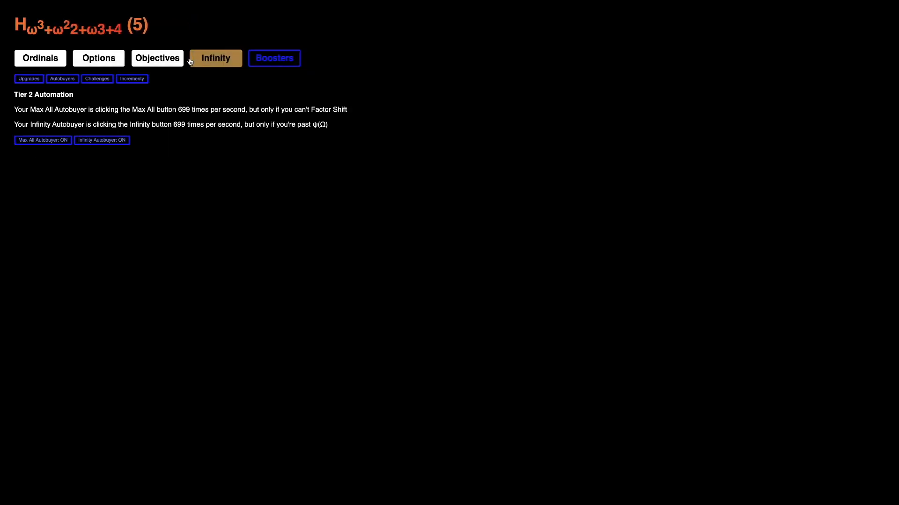
click(216, 58)
- Refund all boosters spent on upgrades, leaving 171 unspent
click(275, 58)
click(98, 78)
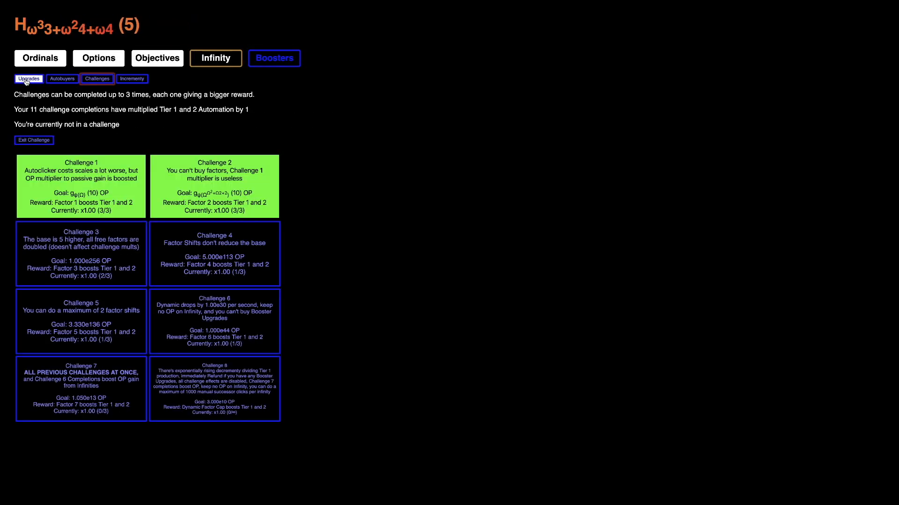
click(29, 78)
click(449, 115)
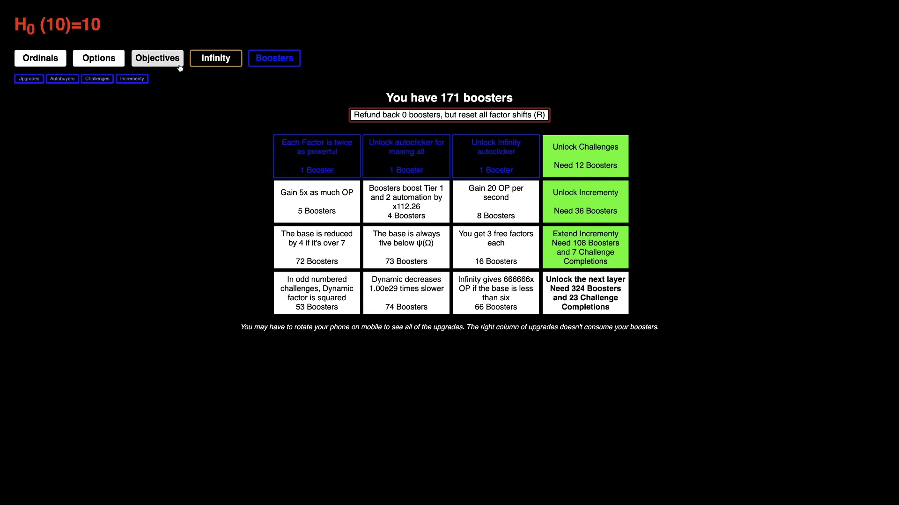
- Start Challenge 4 from the challenges list
click(215, 58)
click(274, 57)
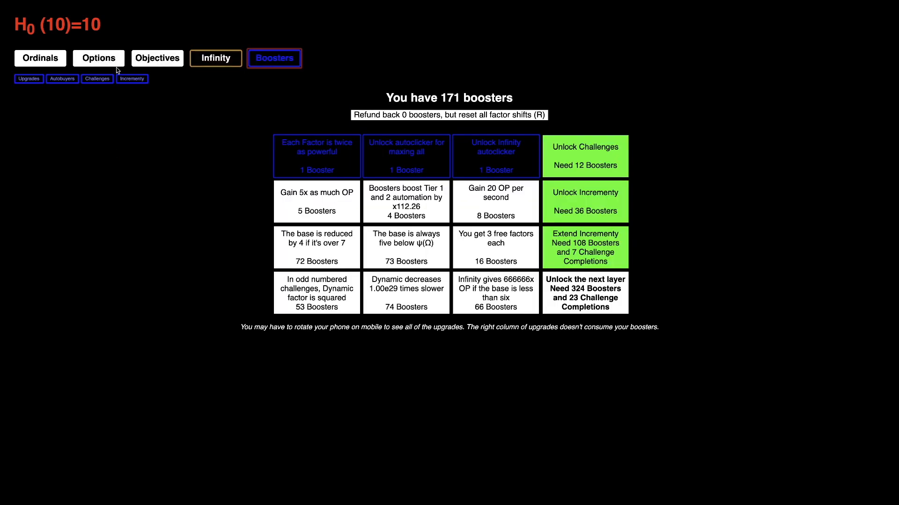
click(97, 78)
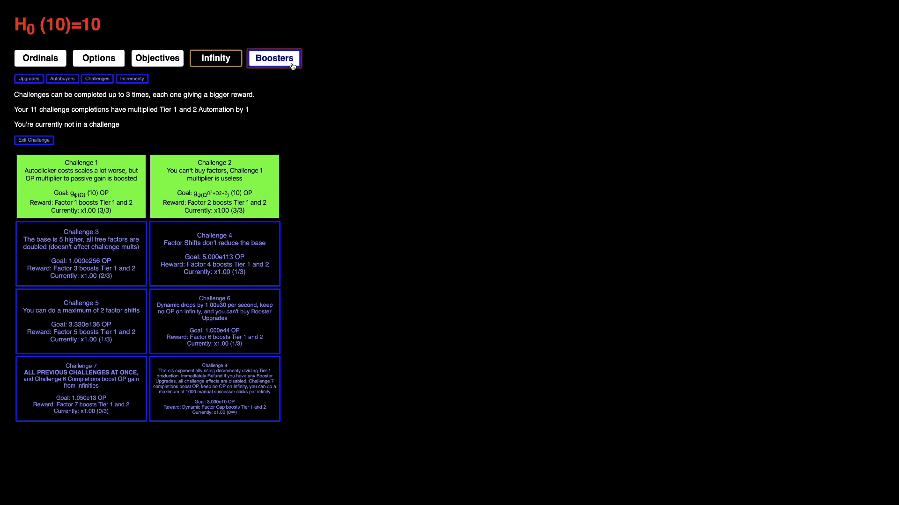
click(242, 254)
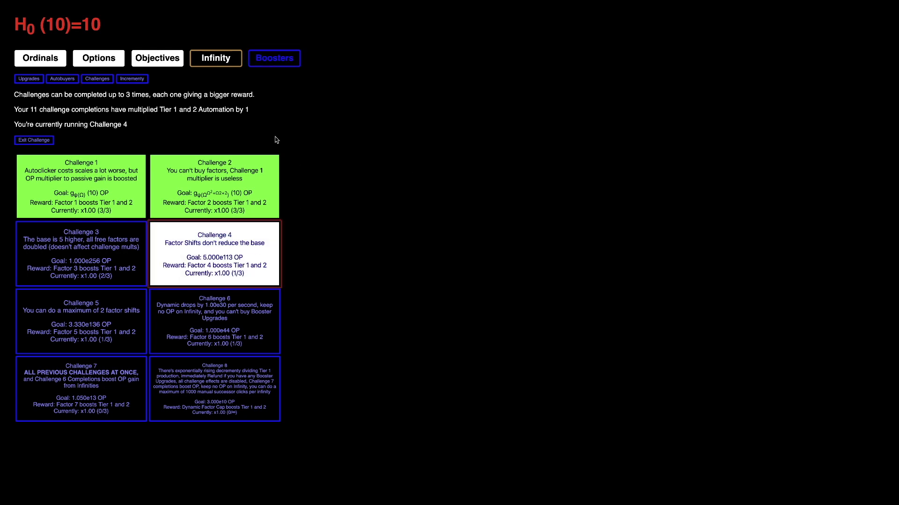
- Buy the three 1-booster upgrades: 2x factors, Max All autoclicker and Infinity autoclicker
click(29, 78)
click(407, 156)
click(316, 156)
click(495, 156)
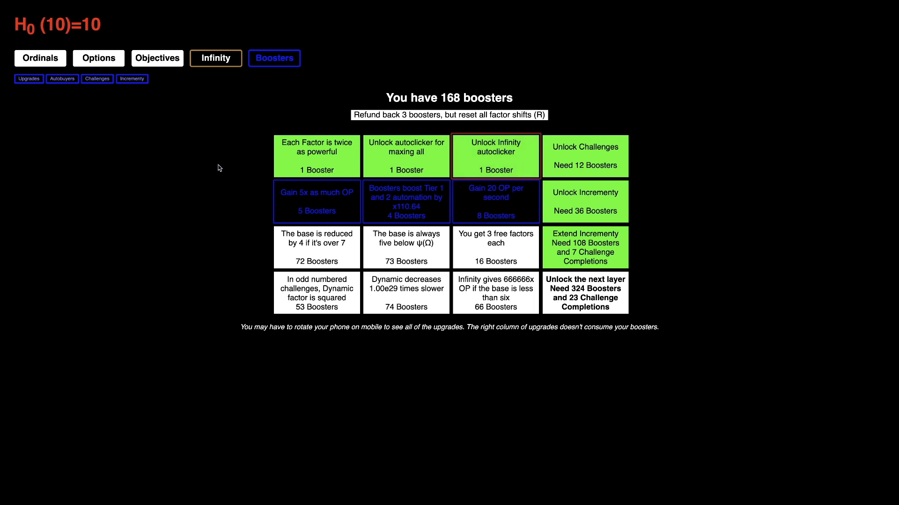
- Check the infinity page, challenges and autobuyers while Challenge 4 runs
click(215, 57)
click(273, 58)
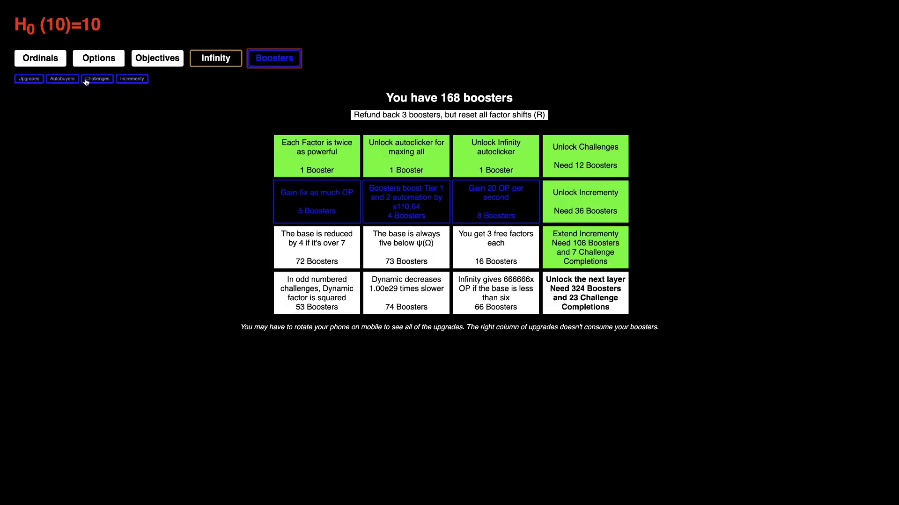
click(97, 77)
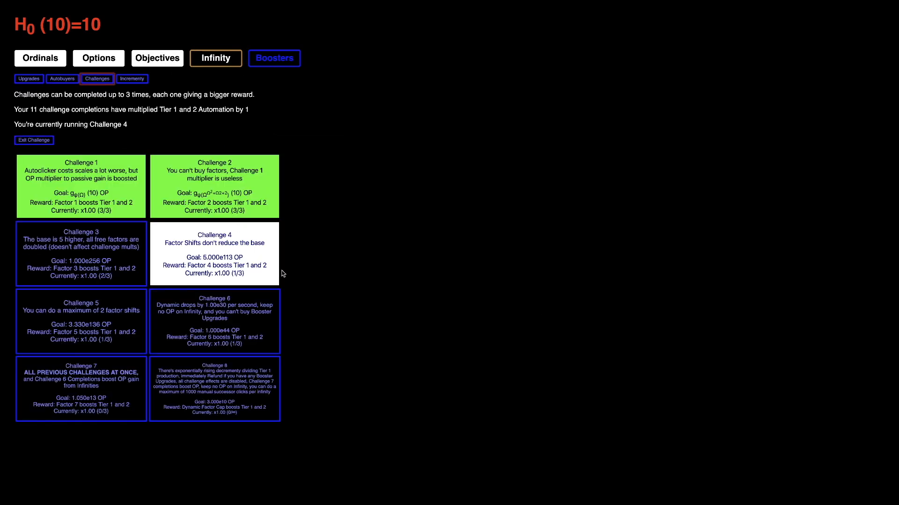
click(62, 77)
click(29, 77)
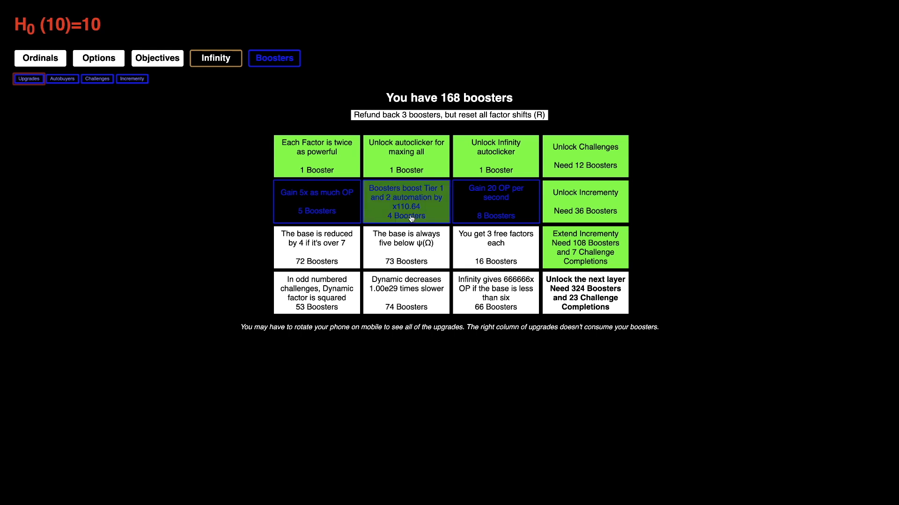
- Buy the Tier 1-2 boost, ψ(Ω) base, 20 OP/s, 3 free factors and 666666x Infinity upgrades
click(408, 204)
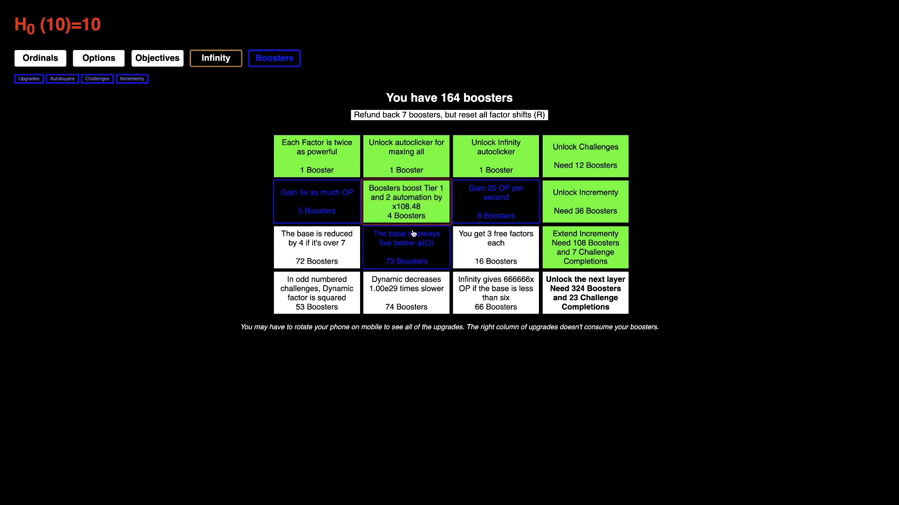
click(406, 247)
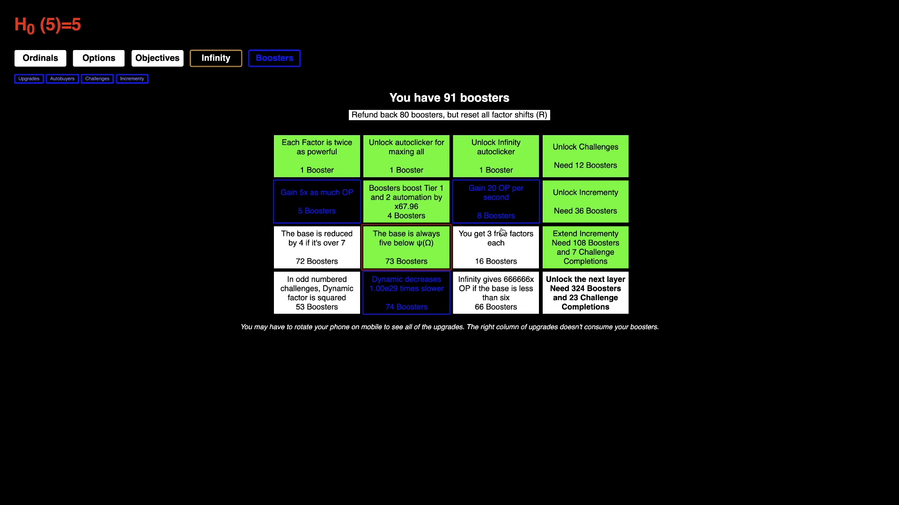
click(496, 214)
click(500, 239)
click(503, 282)
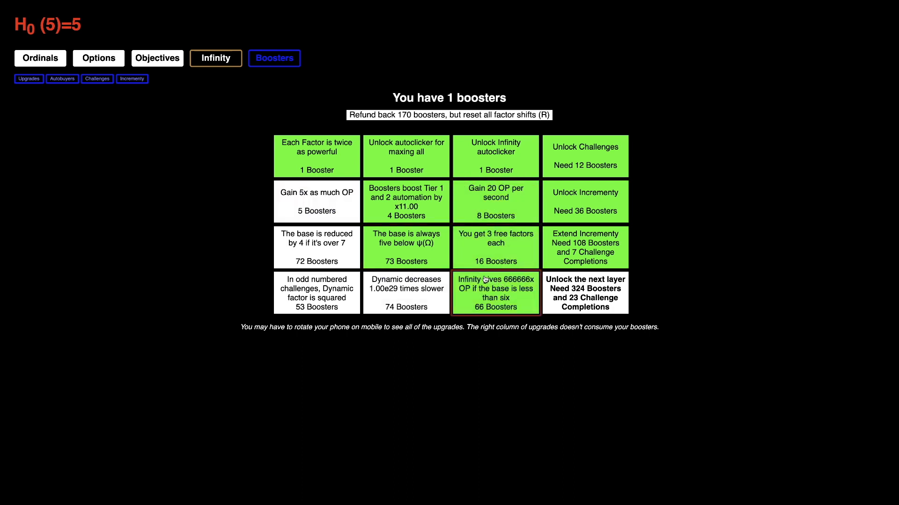
- Maximize the ordinal, take Infinities and factor shift to unlock the first factor
click(41, 58)
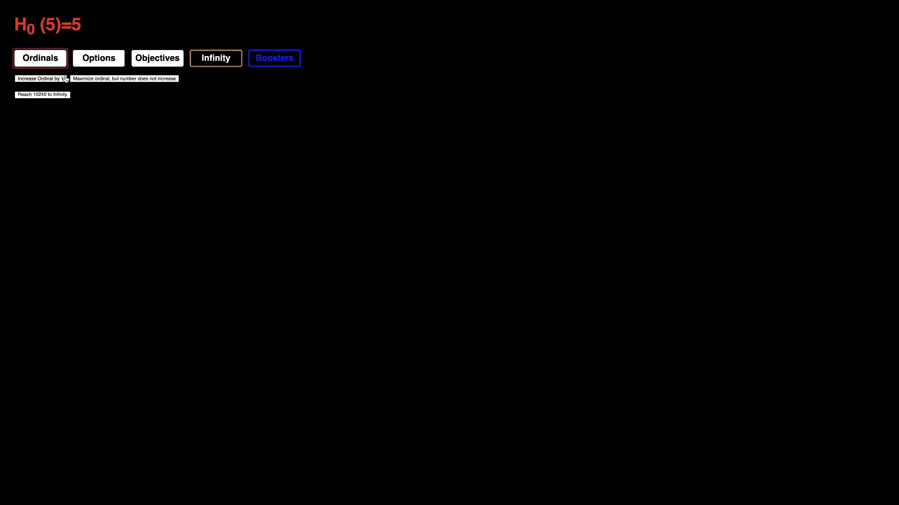
click(215, 57)
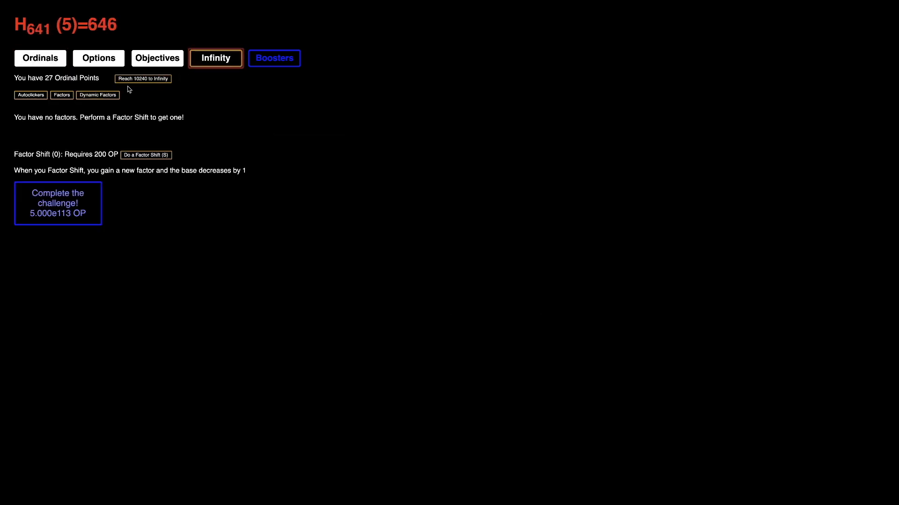
click(41, 57)
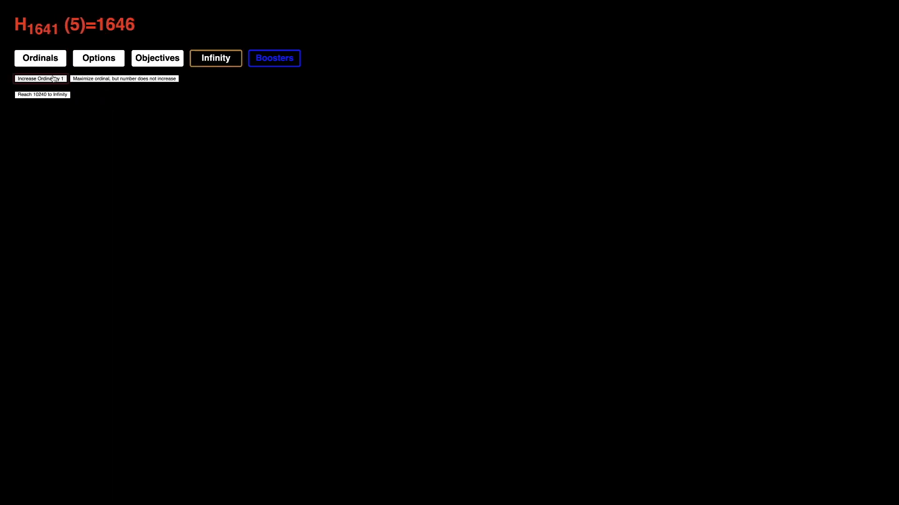
click(61, 79)
click(124, 79)
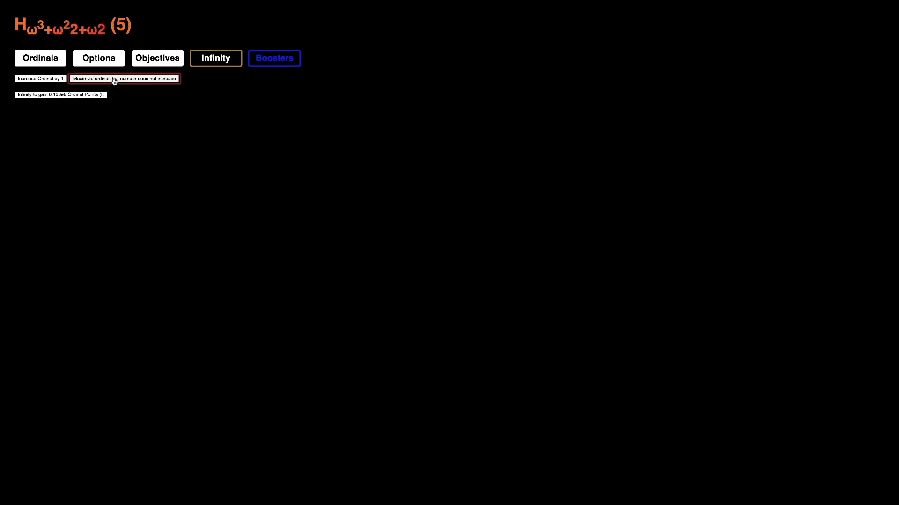
click(216, 57)
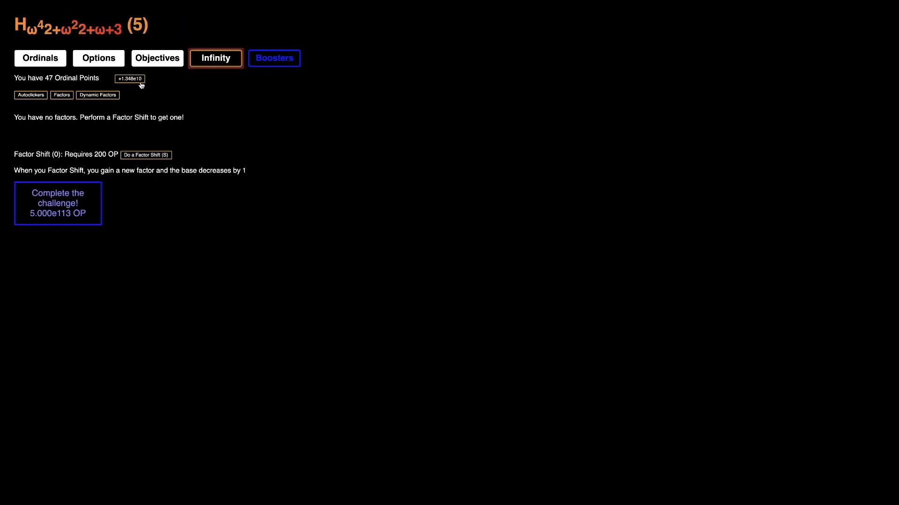
key(i)
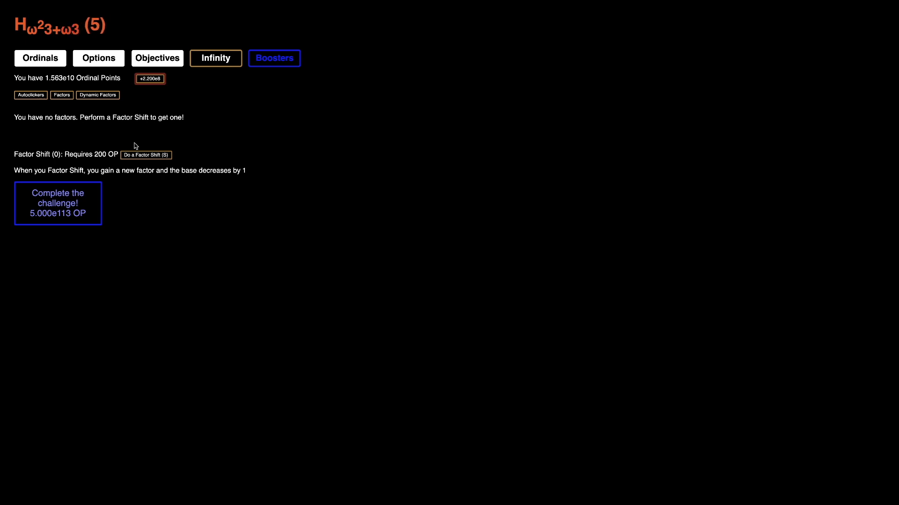
click(138, 153)
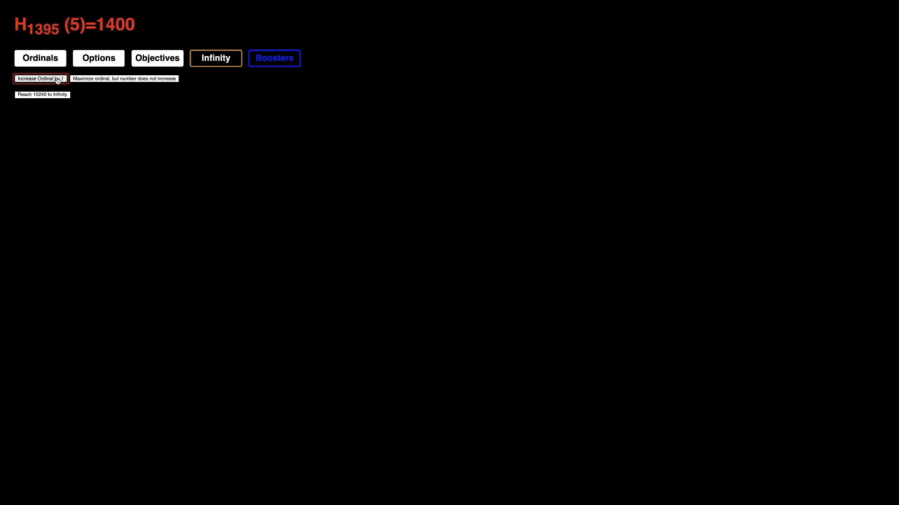
- Factor shift for a second factor, rebuild the ordinal and shift again for a third
click(216, 58)
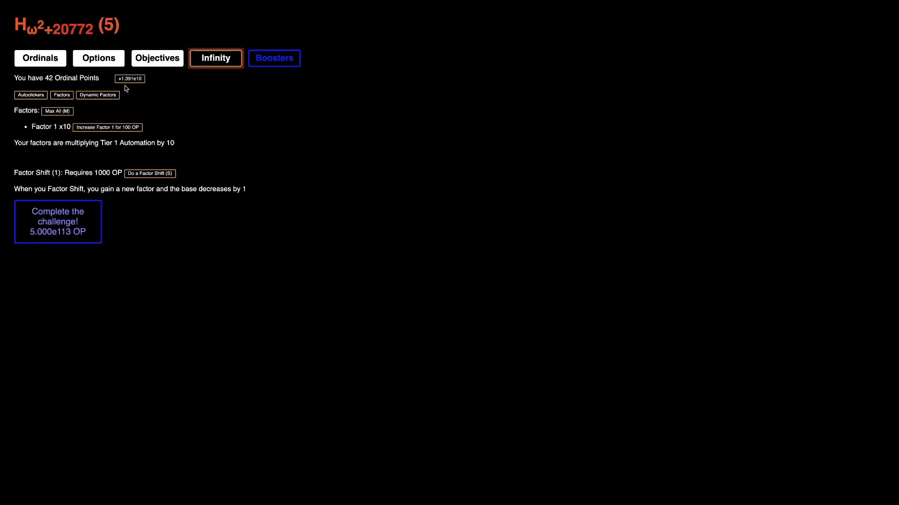
click(149, 173)
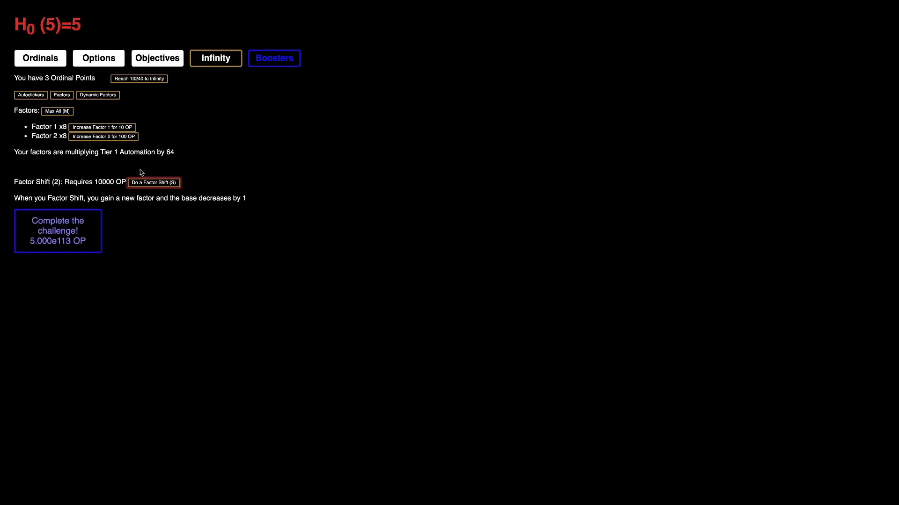
click(40, 58)
click(92, 78)
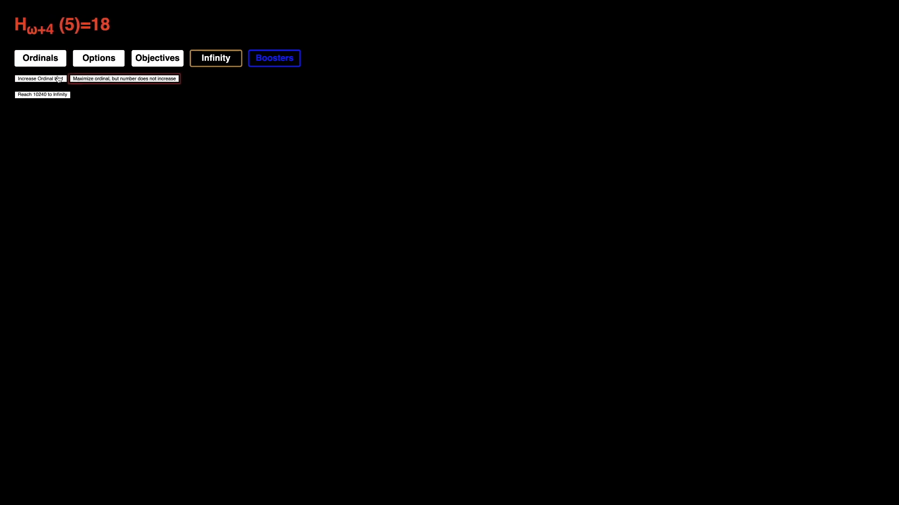
click(86, 78)
click(81, 79)
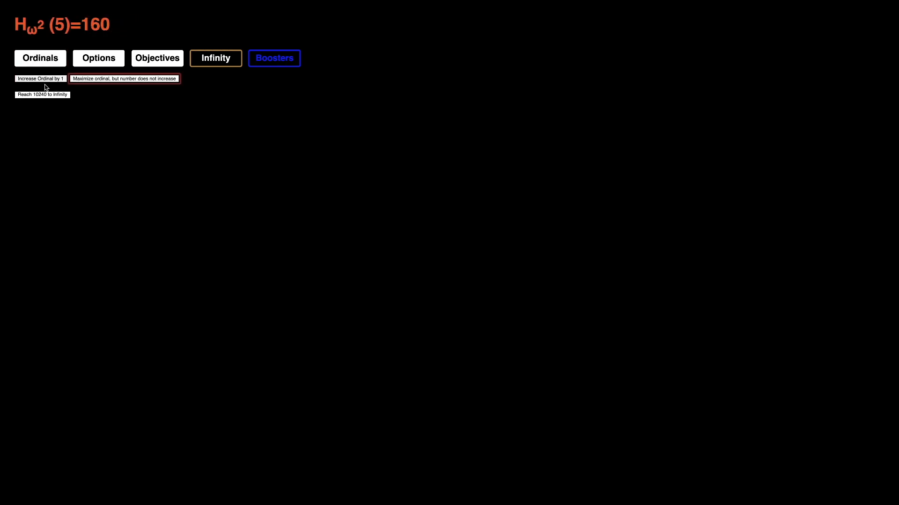
click(215, 58)
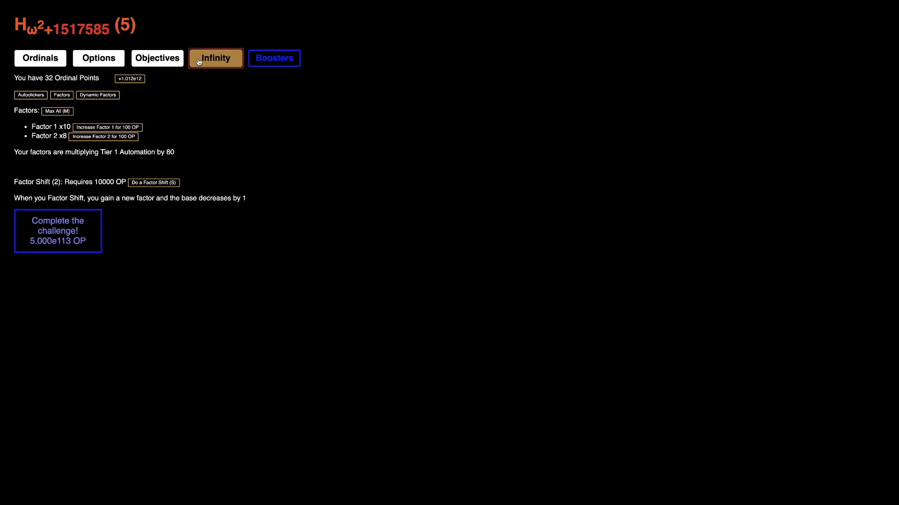
click(130, 78)
click(157, 191)
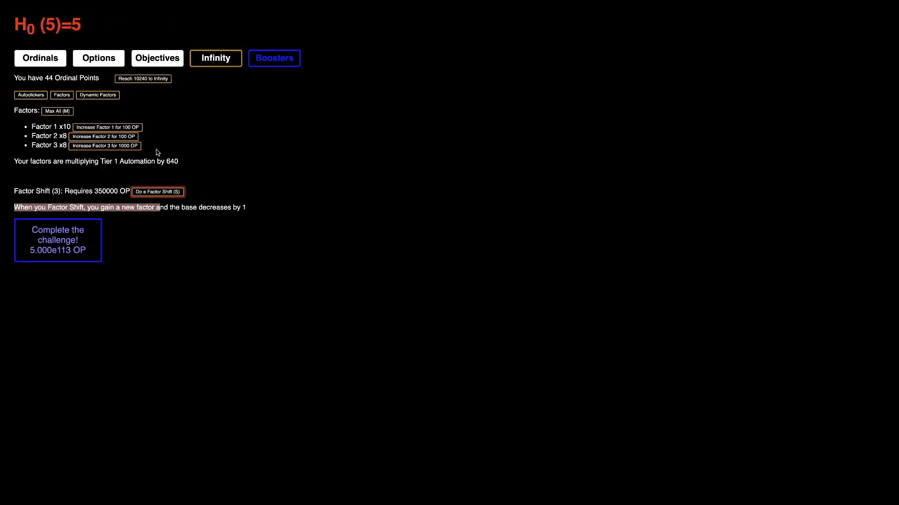
- Factor shift to a fourth and fifth factor, reaching a 40960x Tier 1 multiplier
click(30, 95)
click(61, 95)
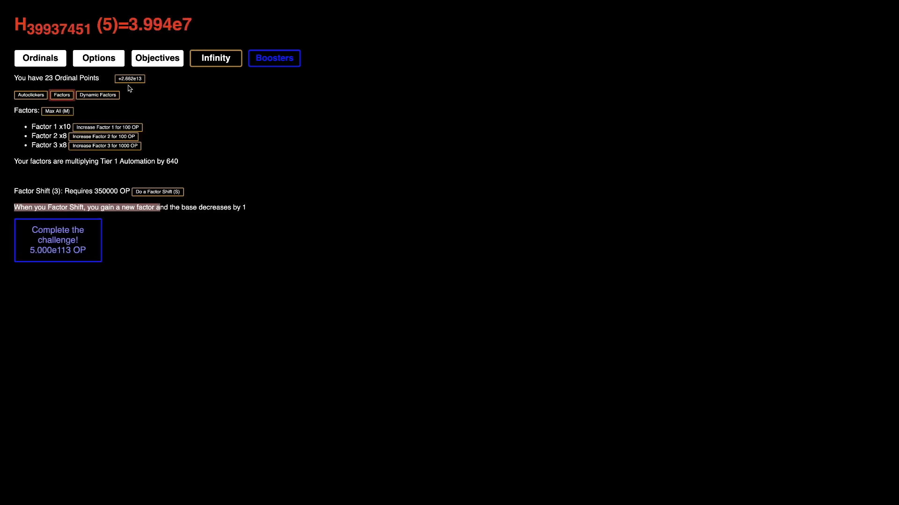
click(158, 191)
click(207, 140)
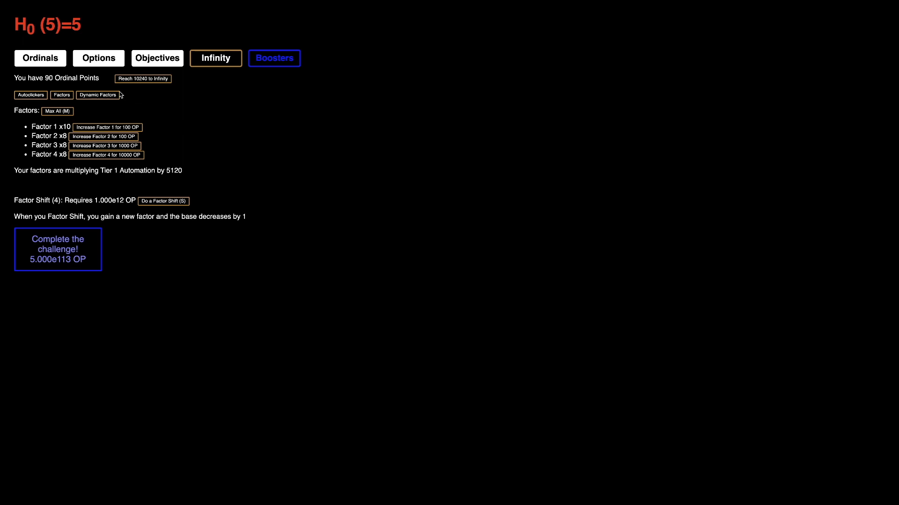
click(98, 95)
click(62, 95)
click(142, 78)
click(164, 208)
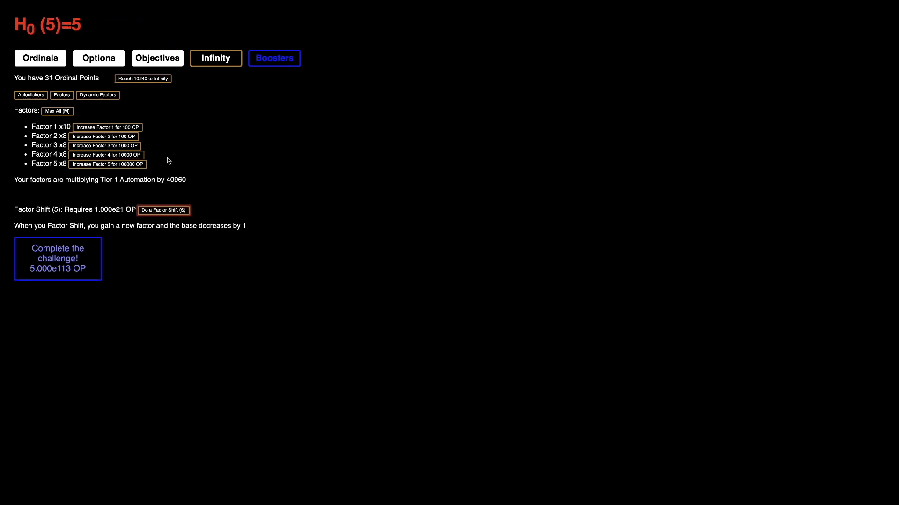
click(141, 78)
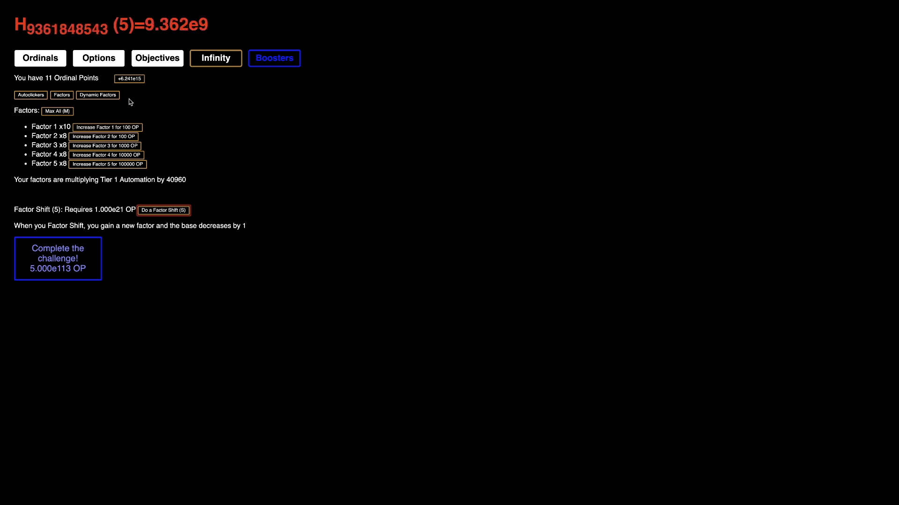
- Max factors, shift for a sixth factor and rebuy factors, checking the dynamic multiplier and autoclickers
click(129, 78)
key(m)
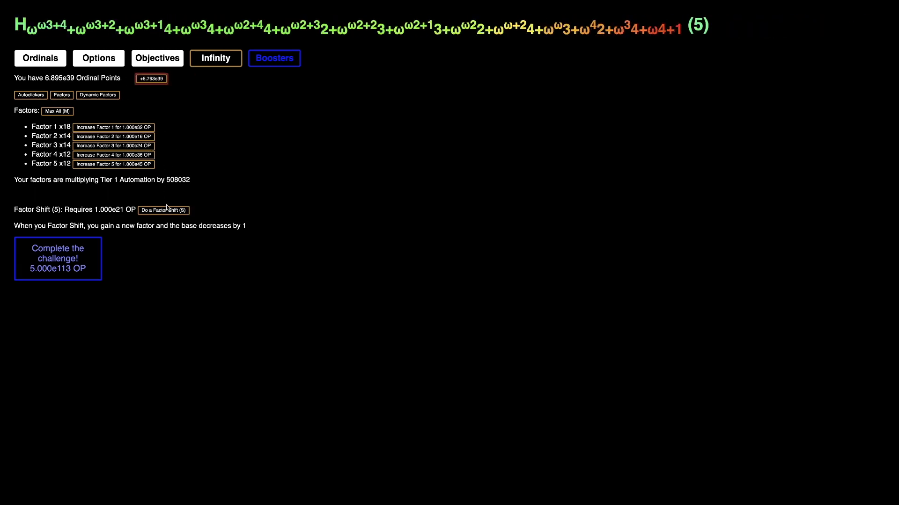
click(164, 210)
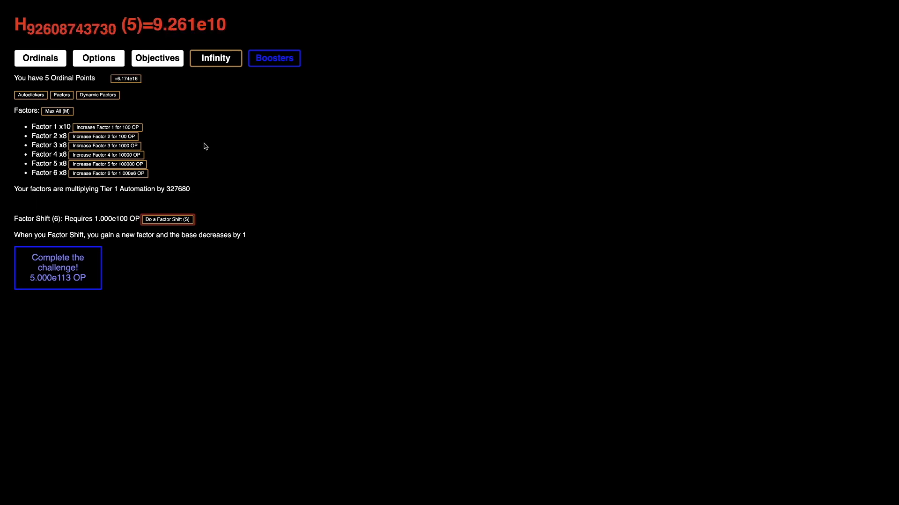
click(145, 78)
key(m)
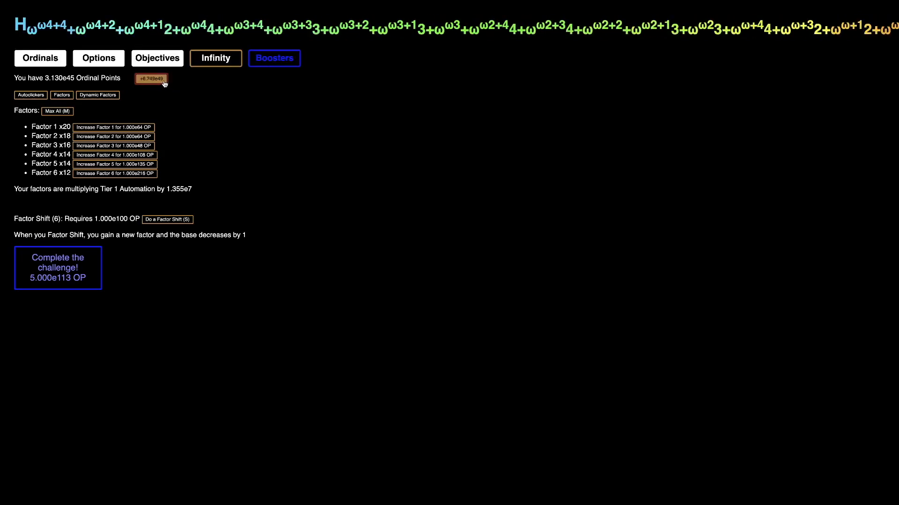
key(m)
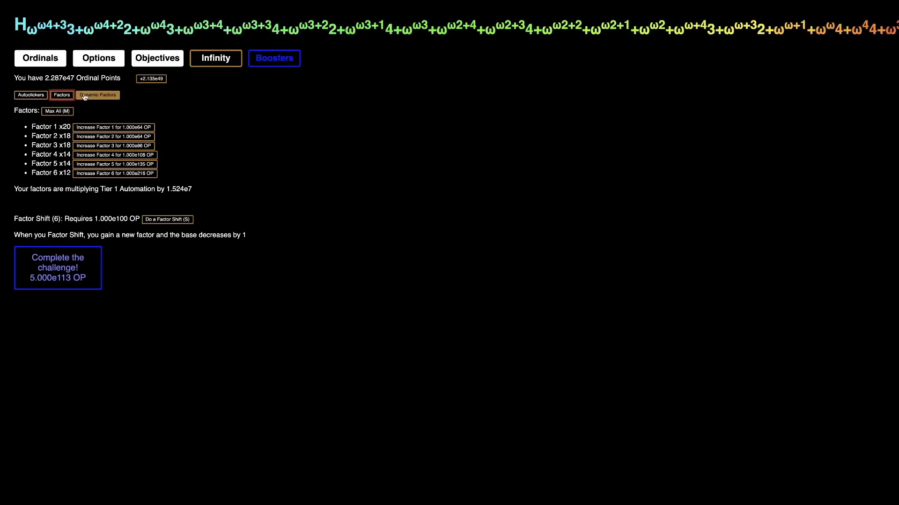
click(98, 95)
click(32, 95)
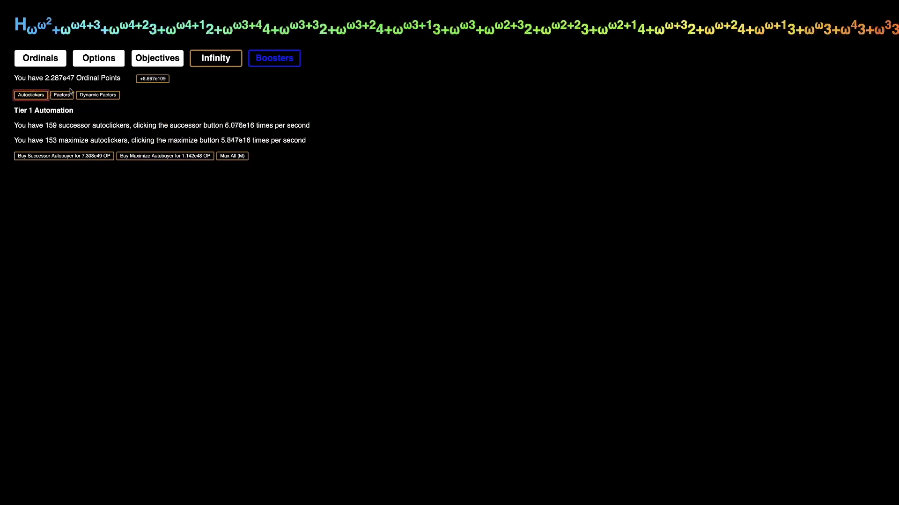
click(62, 95)
- Shift for a seventh factor and alternate Infinities with maxing factors to x22, x20, x20
click(152, 79)
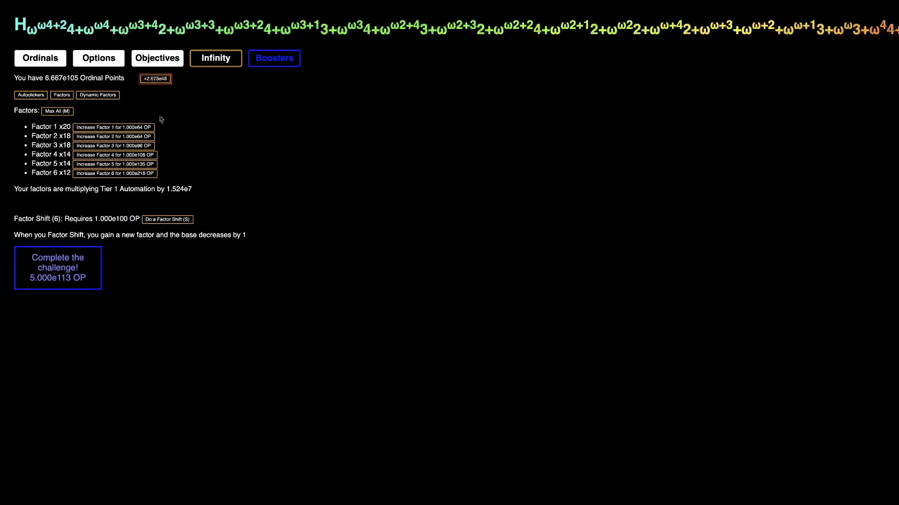
click(166, 219)
key(m)
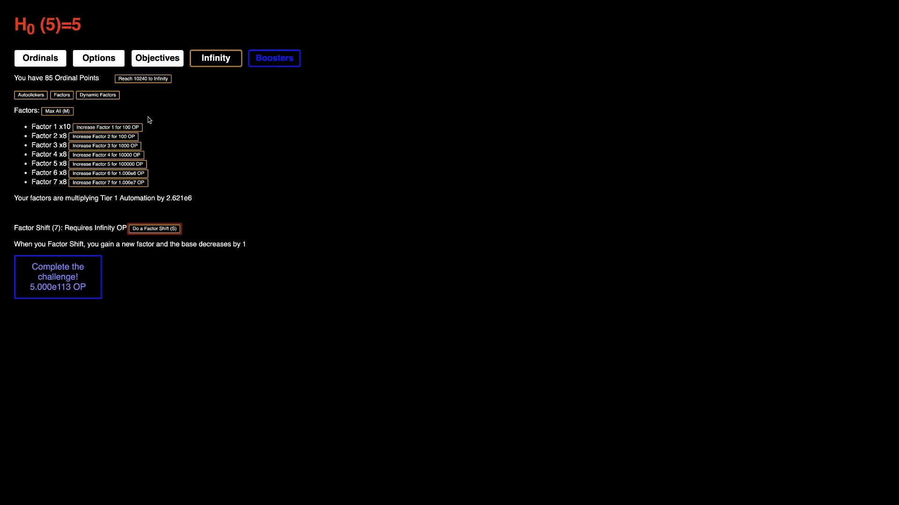
click(142, 78)
key(m)
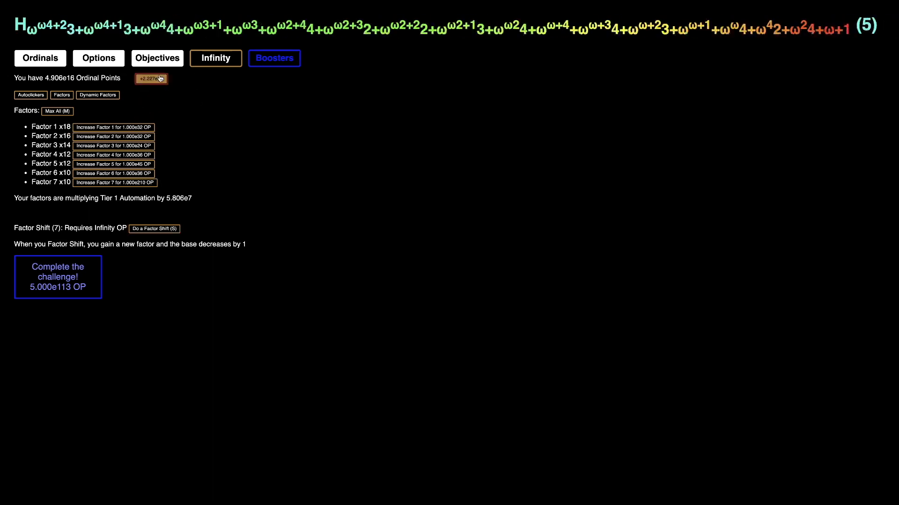
click(151, 77)
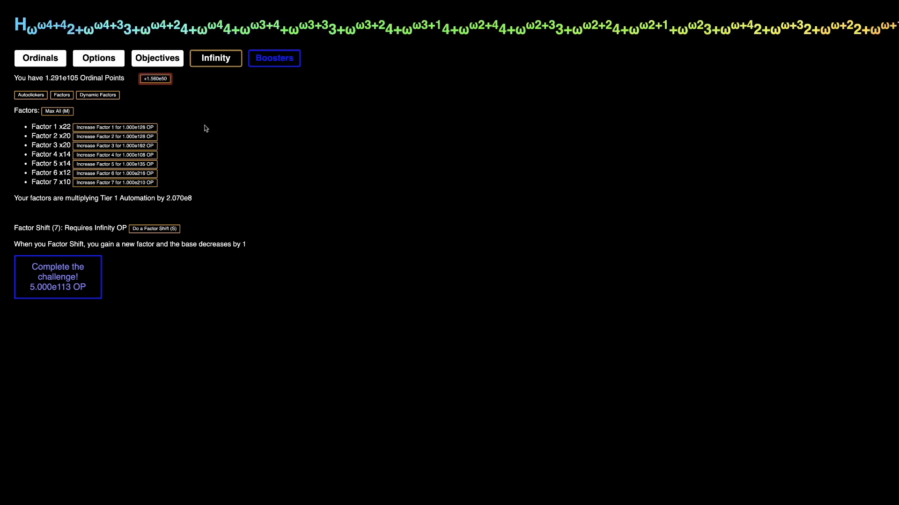
key(m)
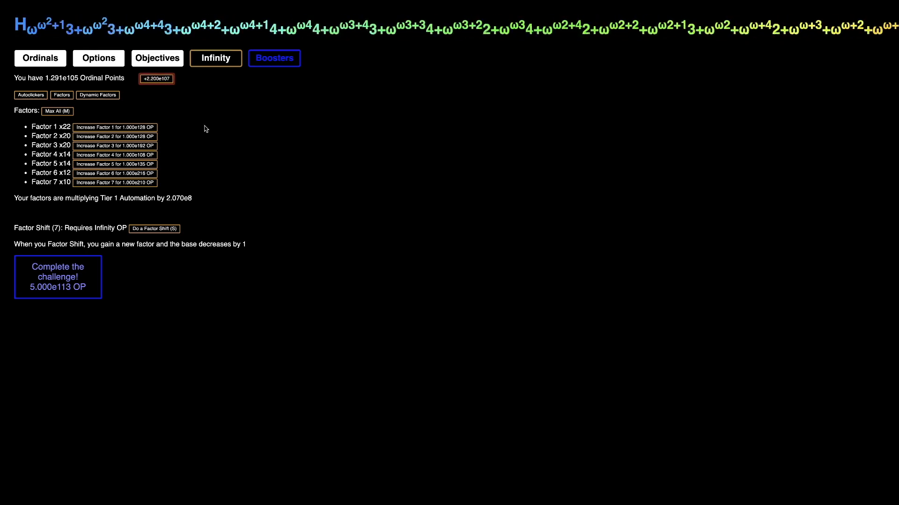
- Review the dynamic multiplier and factor list, then view the booster upgrade grid
click(97, 95)
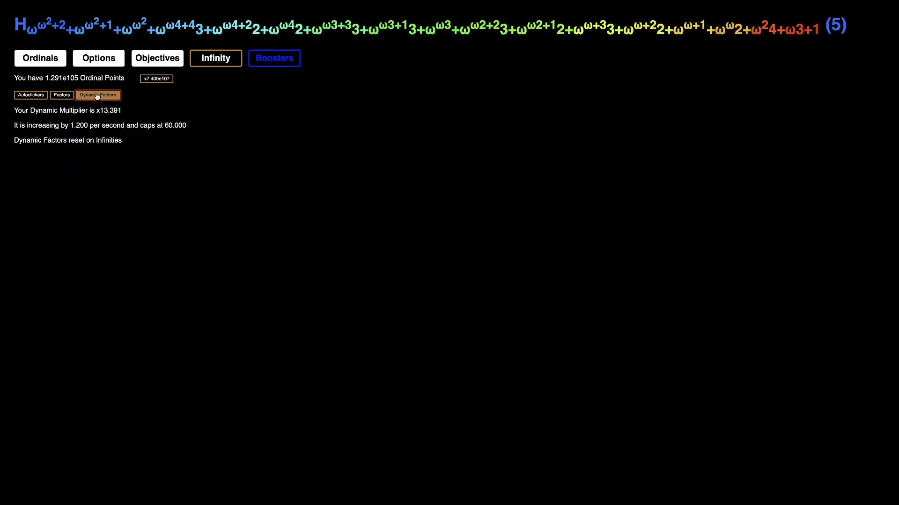
click(62, 94)
click(215, 57)
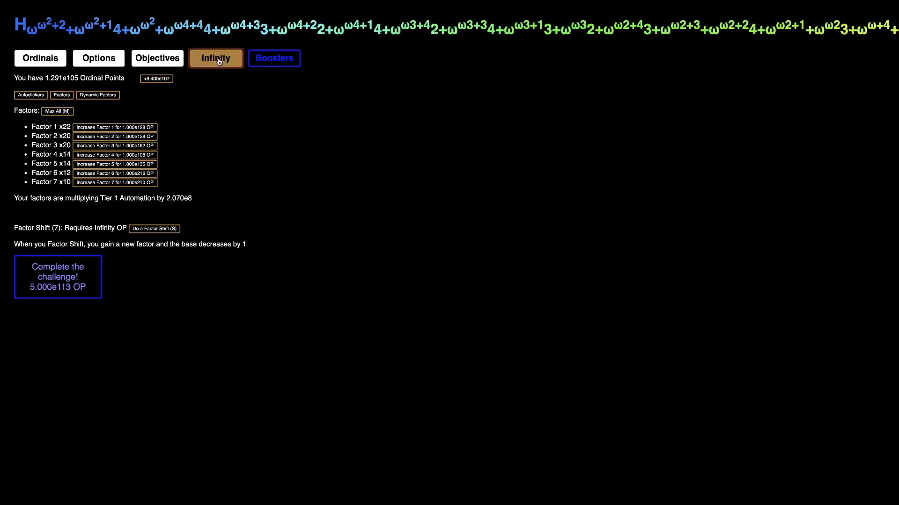
click(273, 58)
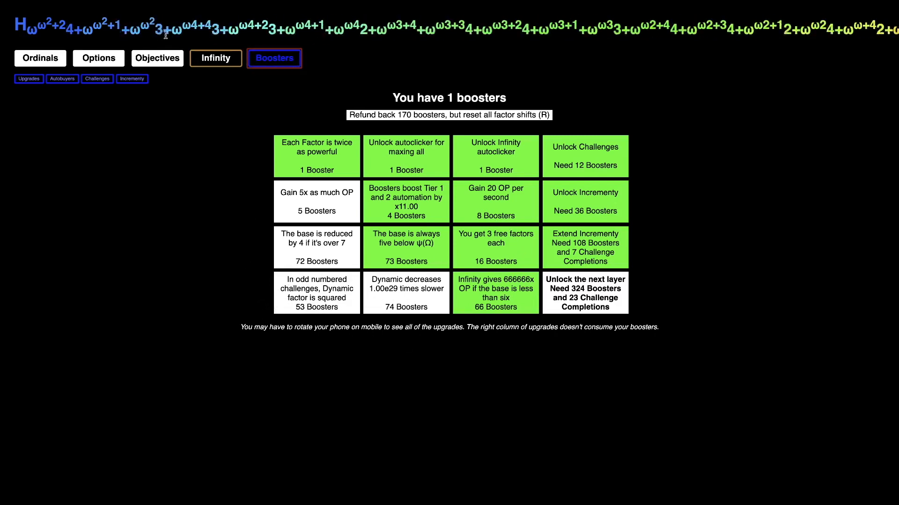
- Take another Infinity, pushing Ordinal Points above 1e108
click(215, 58)
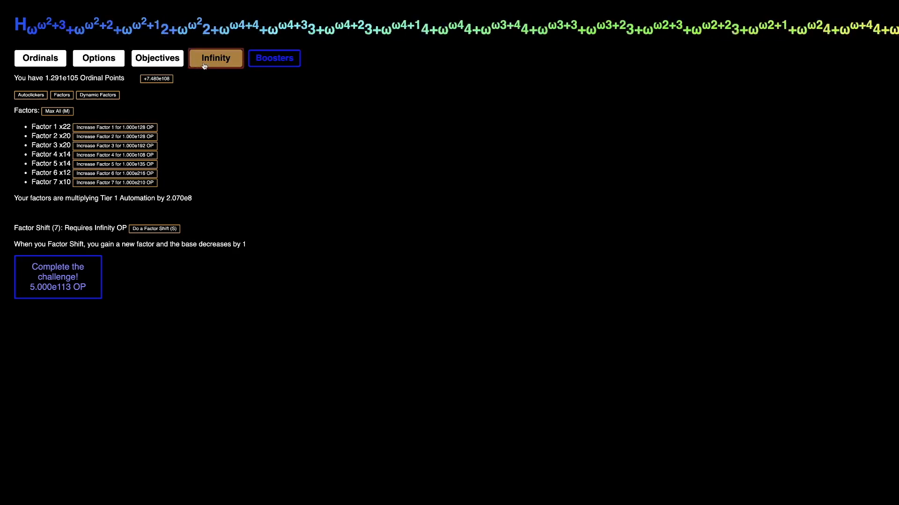
click(156, 79)
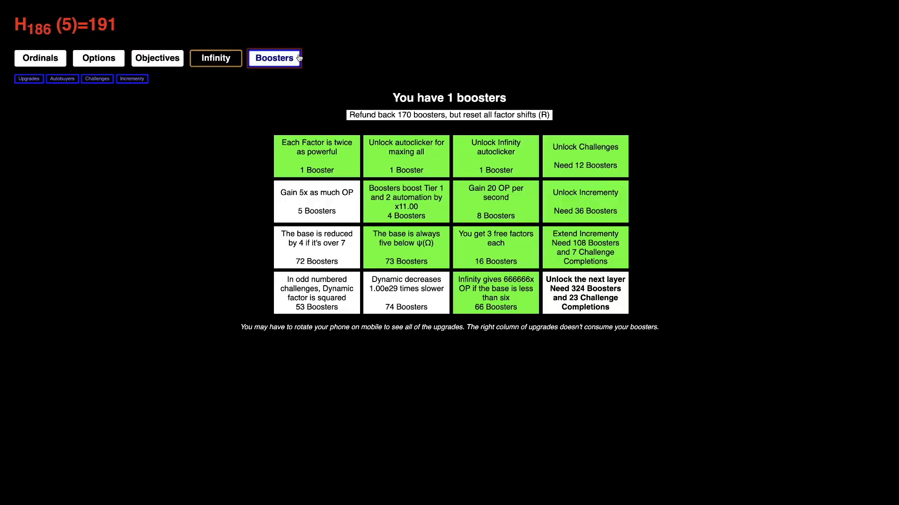
- View the challenges overview showing 12 completions and Challenge 4 at 2/3
click(97, 79)
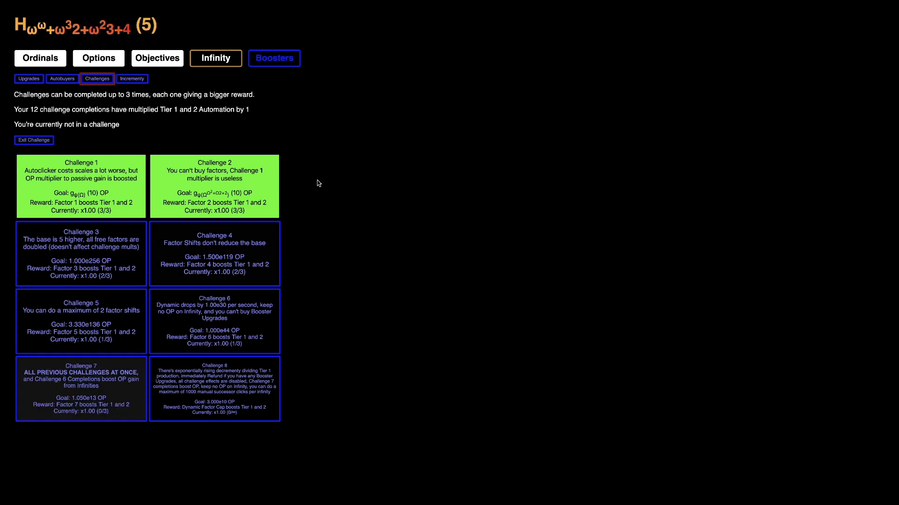
- Glance at the Infinity, Objectives and Incrementy pages before returning to the booster grid
click(225, 58)
click(157, 58)
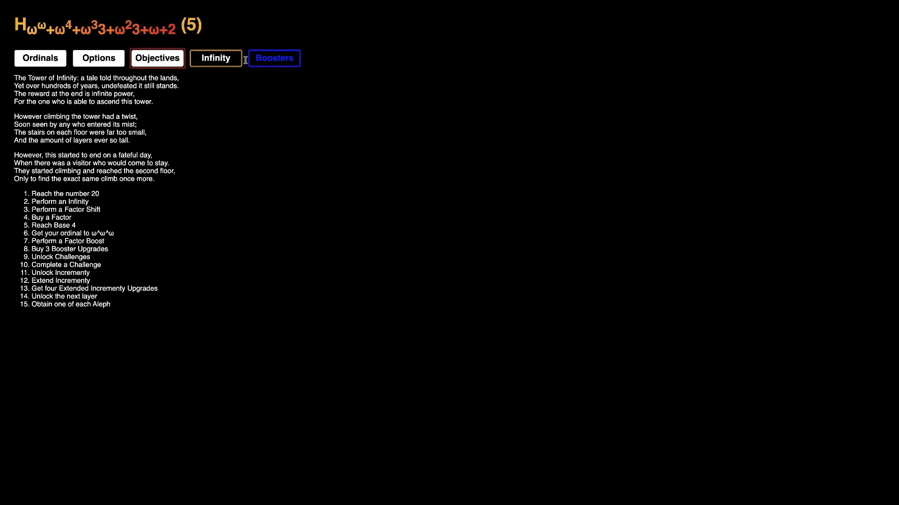
click(274, 57)
click(133, 78)
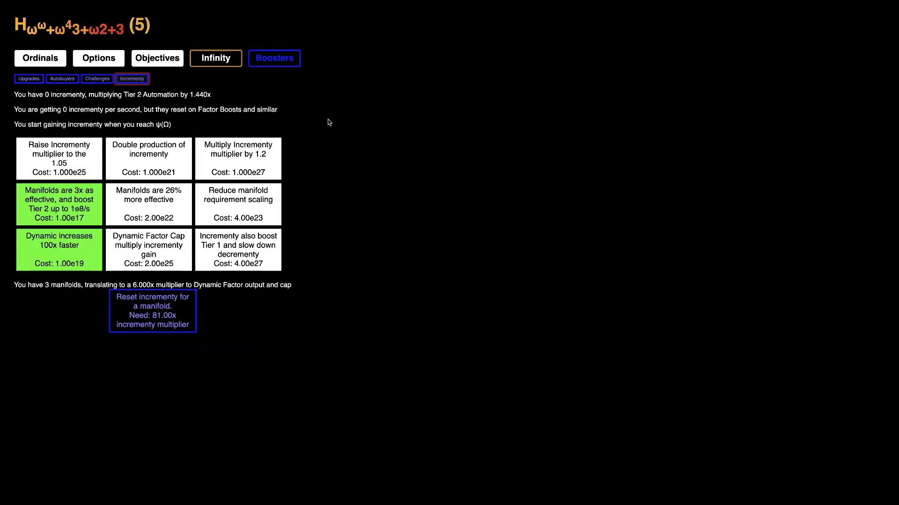
click(97, 78)
- Refund all spent boosters, leaving 171 unspent and the ordinal reset to 10
click(132, 78)
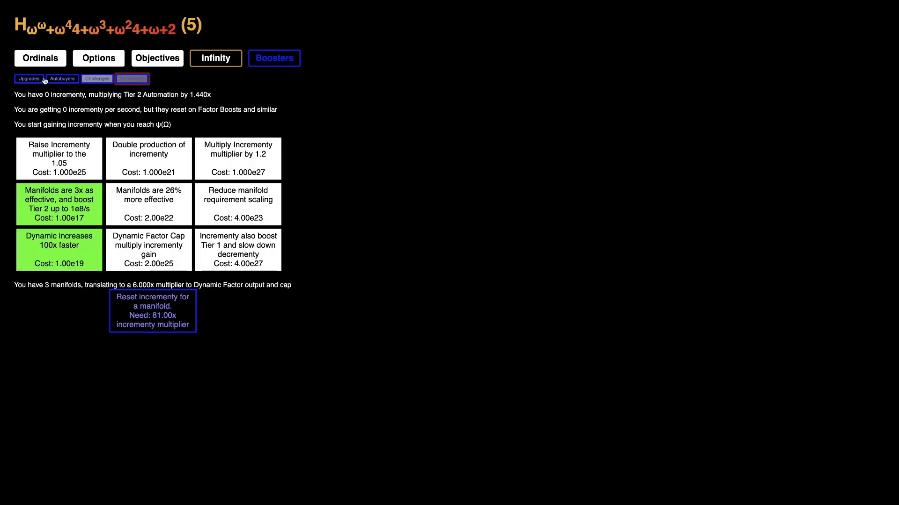
click(29, 78)
click(461, 114)
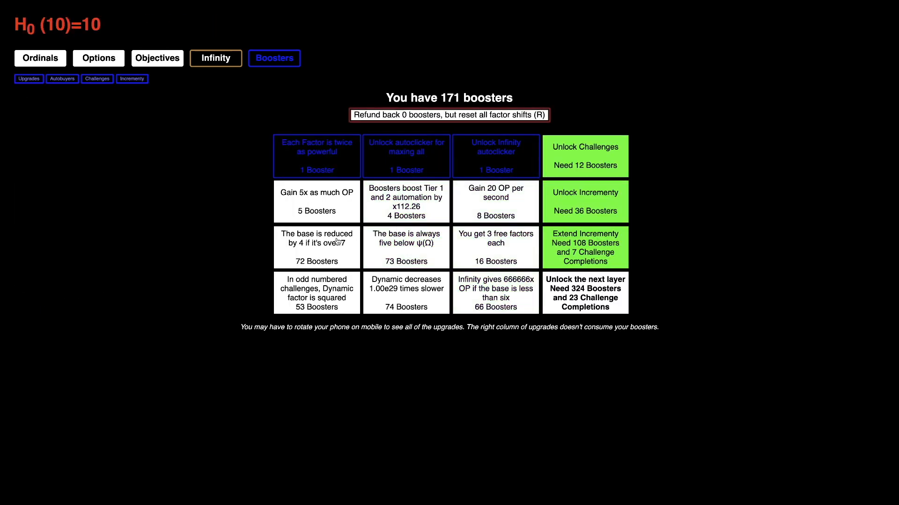
- Buy seven booster upgrades including 5x OP and 3 free factors, then refund them all
click(313, 162)
click(405, 156)
click(496, 156)
click(316, 201)
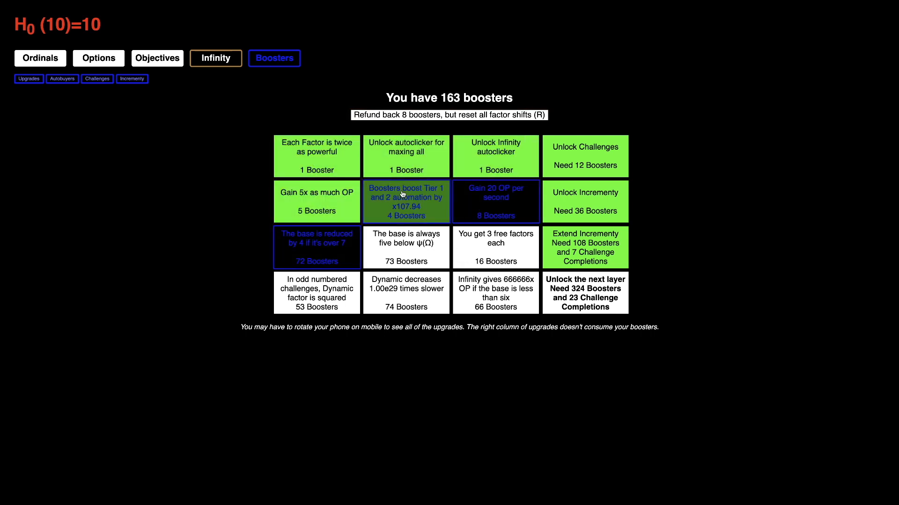
click(406, 202)
click(475, 201)
click(496, 247)
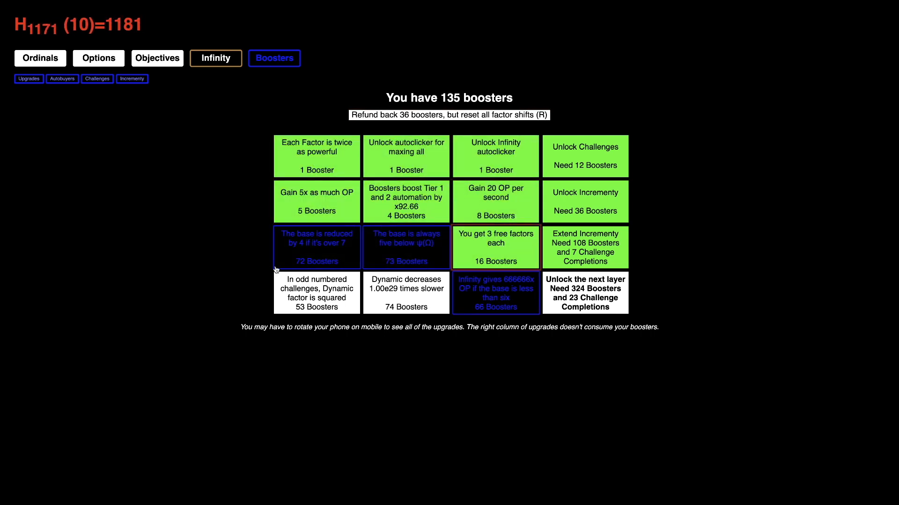
click(459, 115)
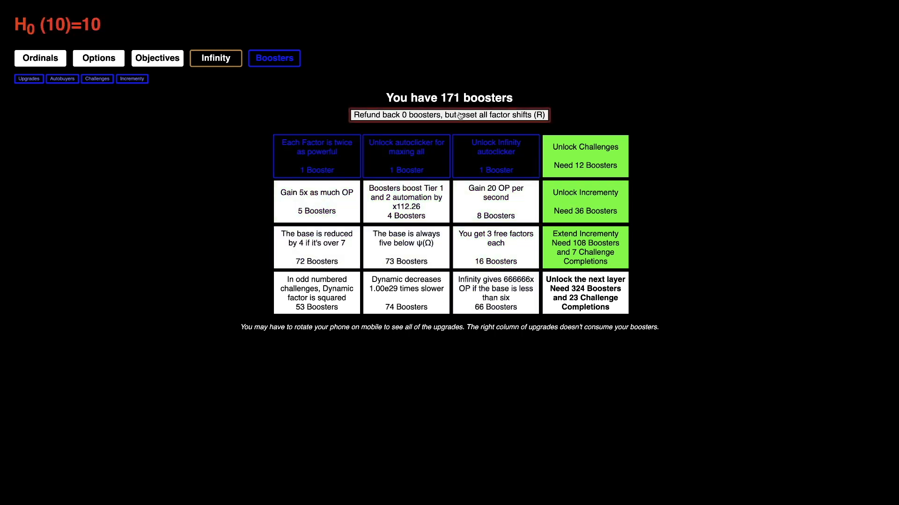
- Rebuy the three first-row upgrades and the Tier 1 and 2 automation boost, leaving 164 boosters
click(328, 158)
click(406, 157)
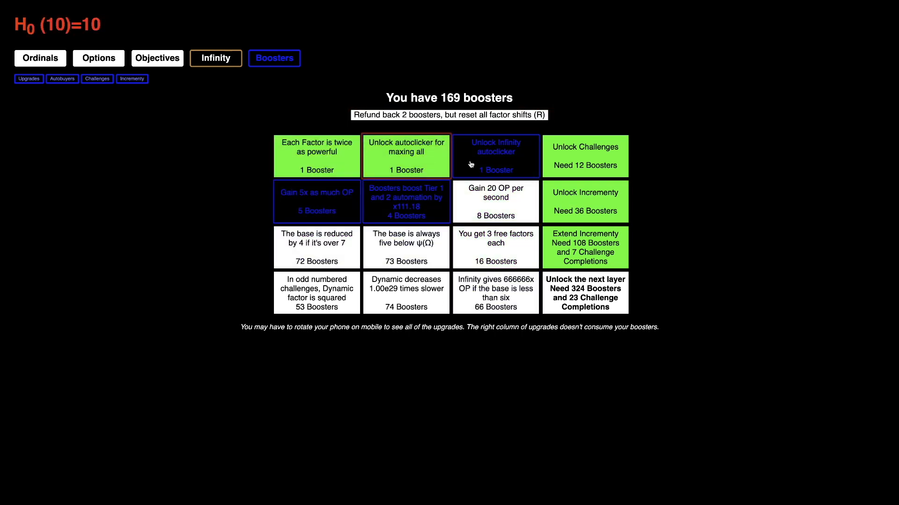
click(495, 157)
click(406, 200)
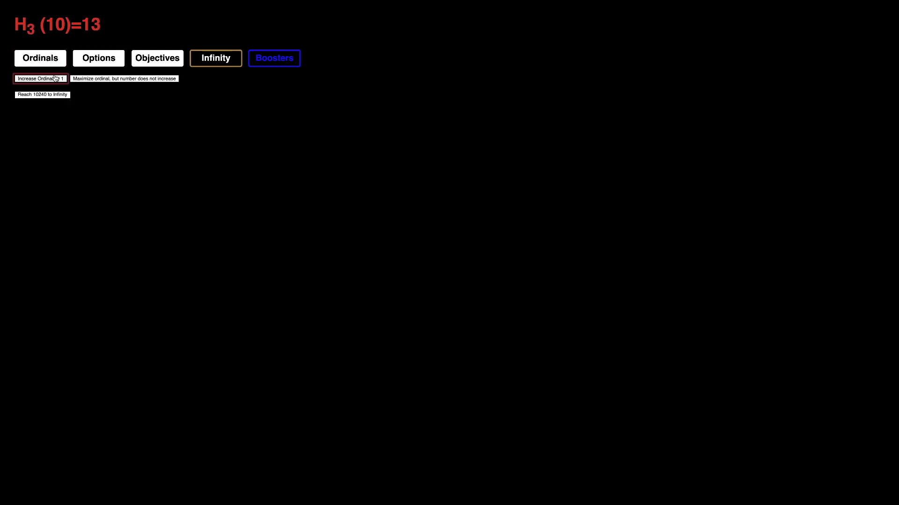
- Repeatedly raise and maximize the ordinal, then take an Infinity for Ordinal Points
click(92, 79)
click(41, 79)
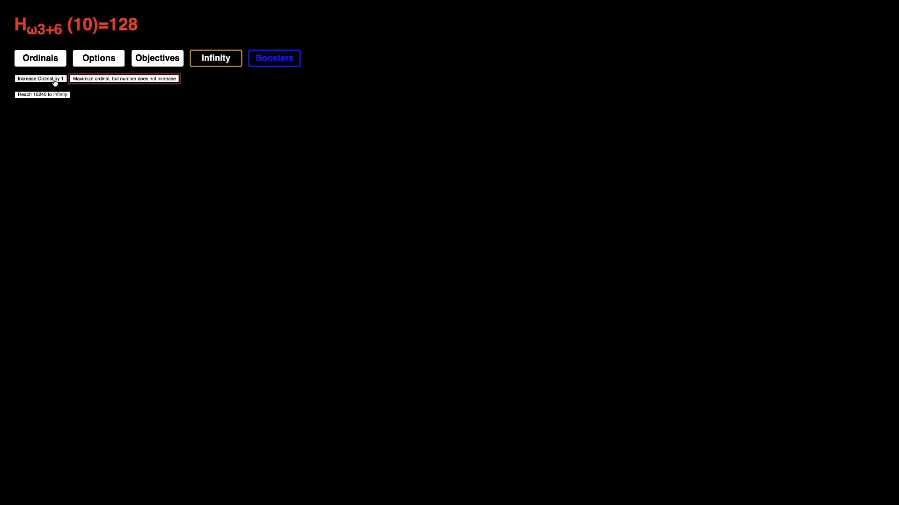
click(54, 80)
click(91, 78)
click(43, 80)
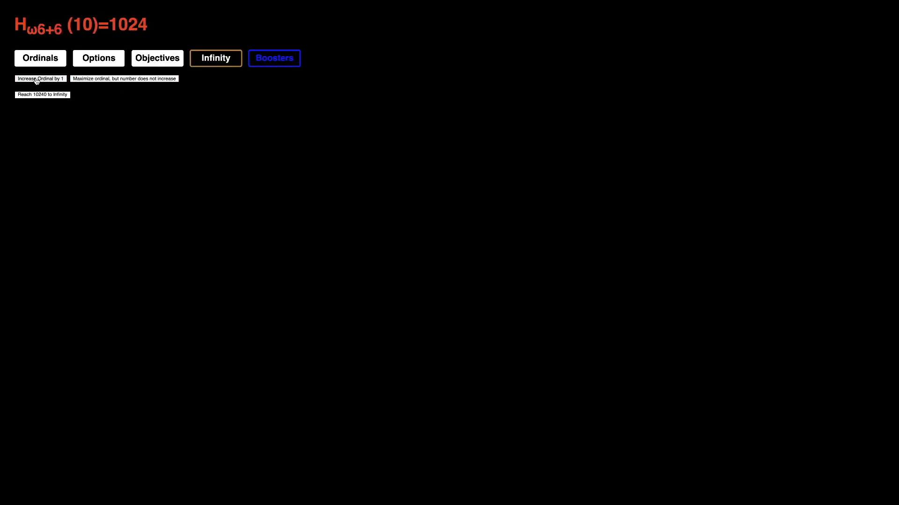
click(37, 81)
click(92, 80)
click(42, 79)
click(92, 79)
click(44, 79)
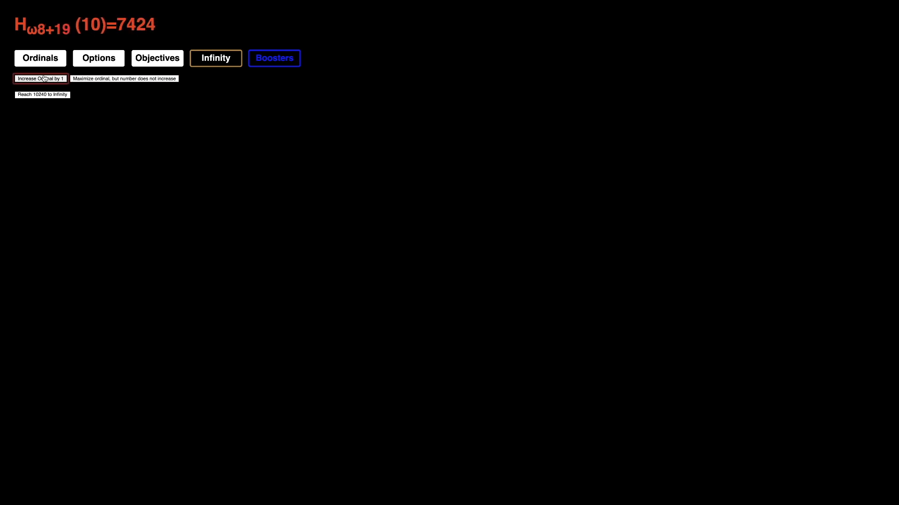
click(91, 79)
click(42, 79)
click(92, 79)
click(42, 95)
click(216, 57)
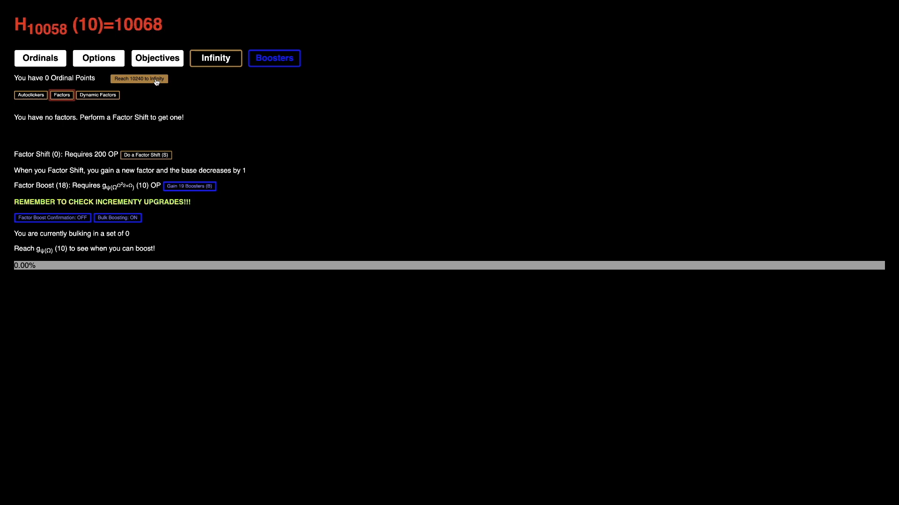
- Factor shift for the first factor, regrow the ordinal and Infinity into a second factor
click(123, 77)
key(s)
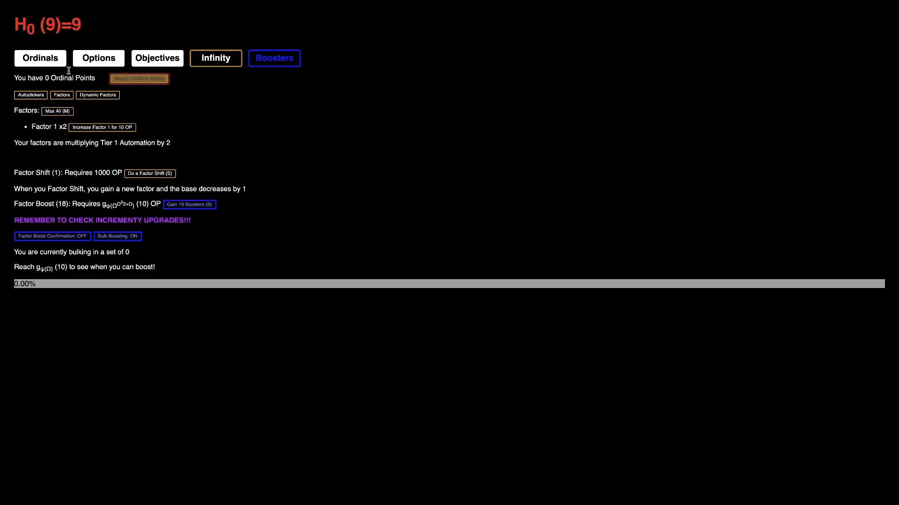
click(40, 58)
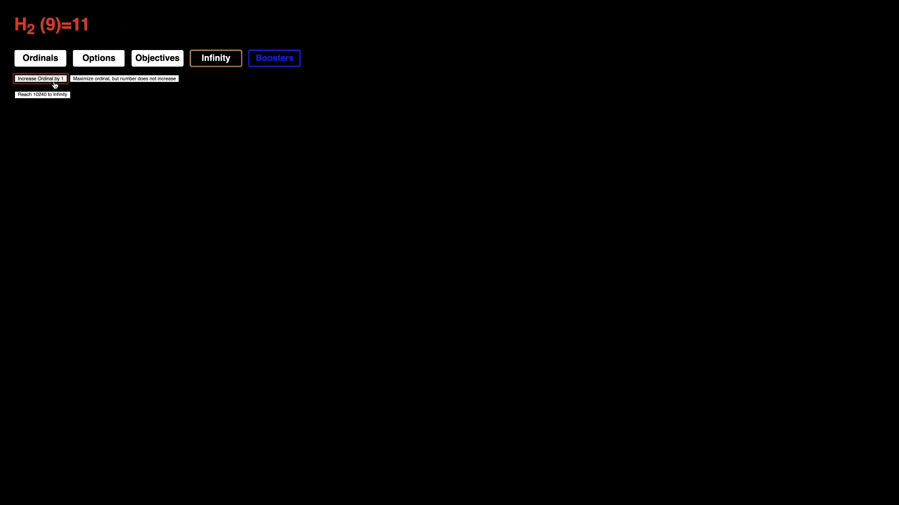
click(123, 78)
click(40, 79)
click(123, 78)
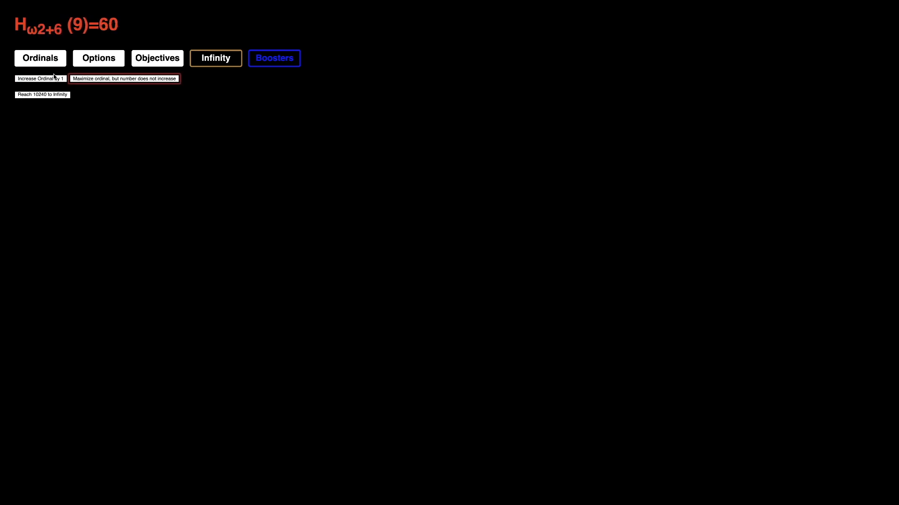
click(56, 80)
click(123, 78)
click(40, 78)
click(123, 78)
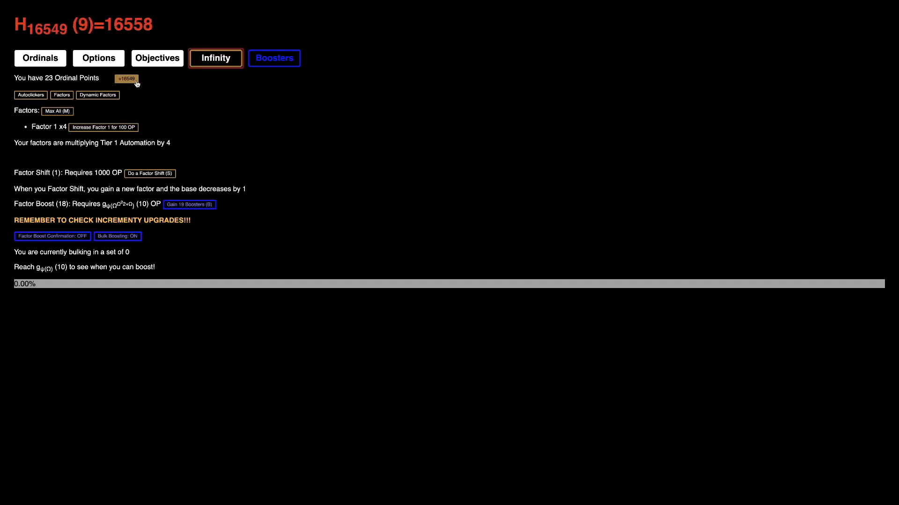
click(127, 79)
click(40, 58)
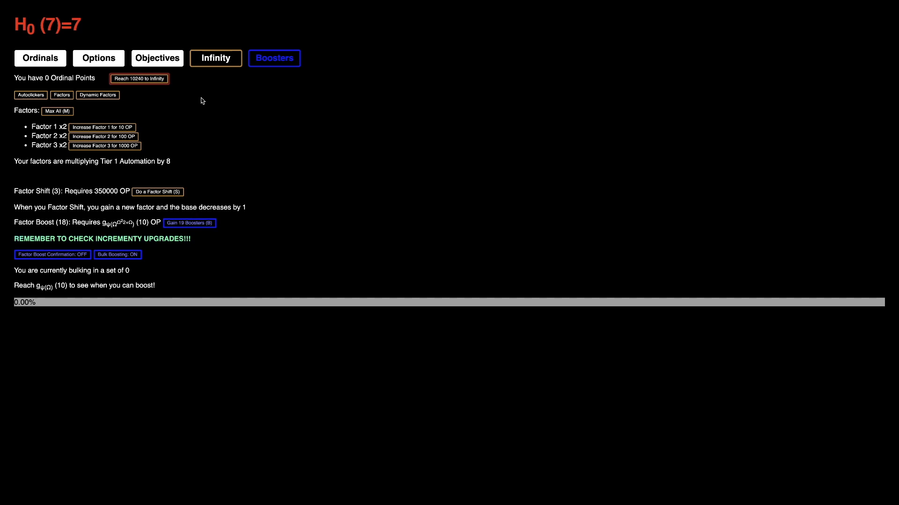
- Push the ordinal past ω², collect Infinities and factor shift to unlock Factor 4
click(39, 94)
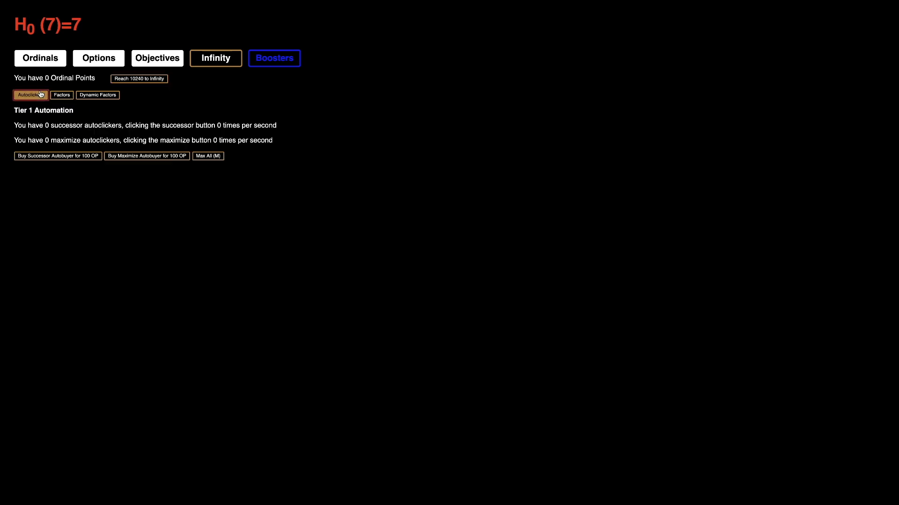
click(61, 95)
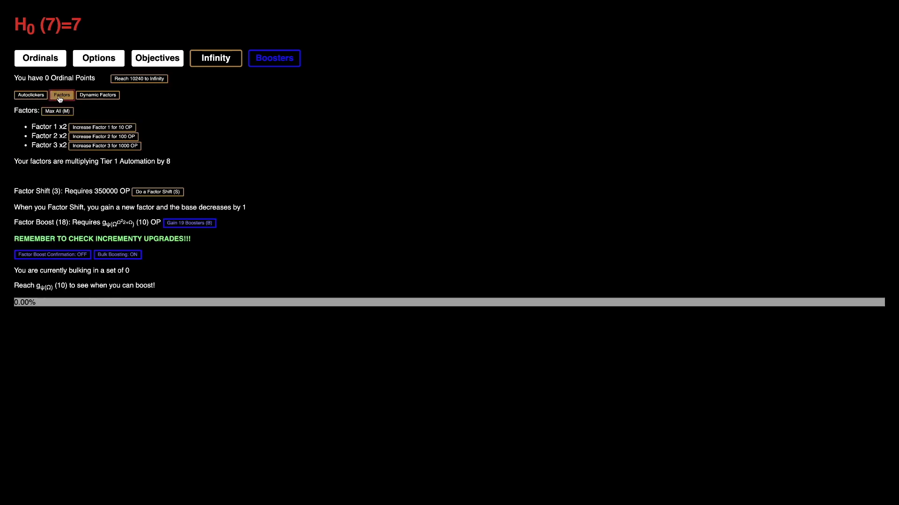
click(40, 57)
click(89, 79)
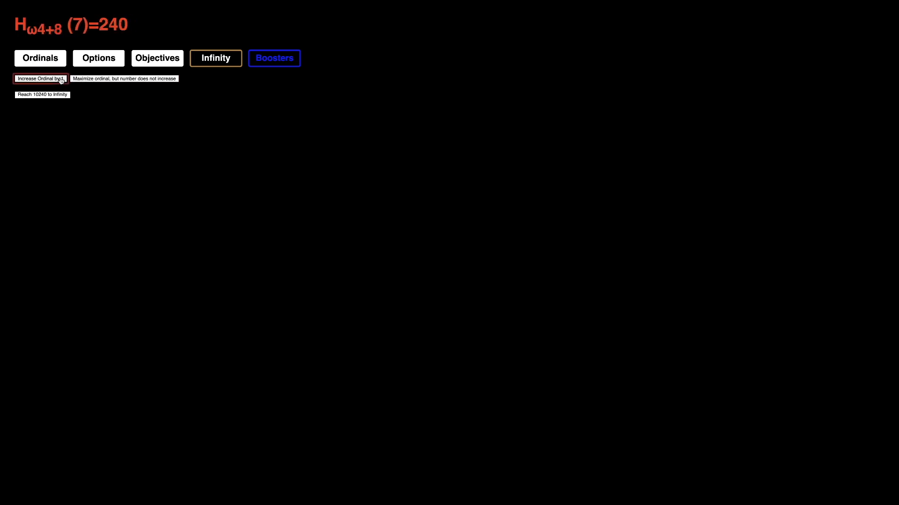
key(m)
click(83, 78)
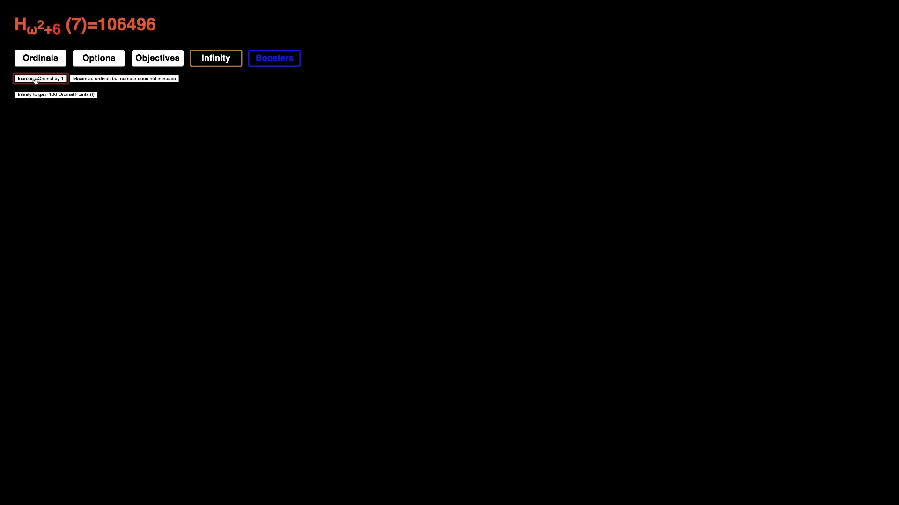
click(56, 94)
click(215, 58)
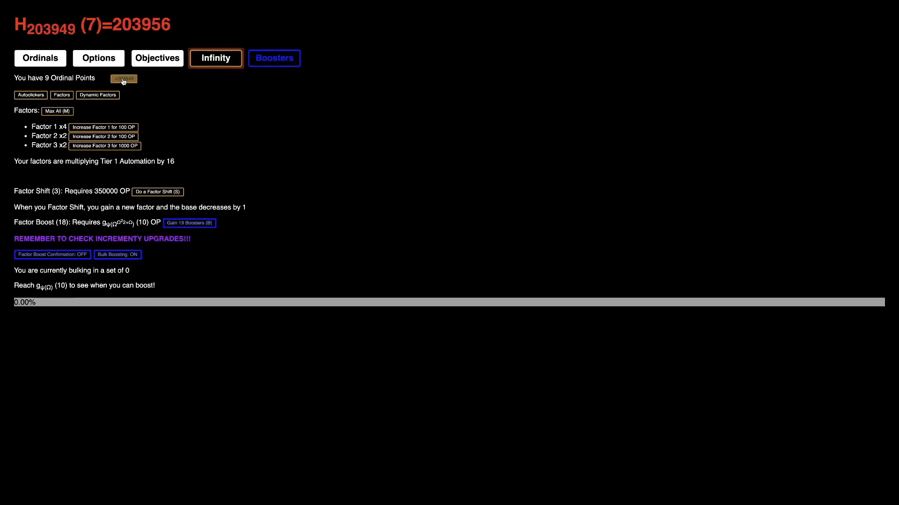
click(134, 77)
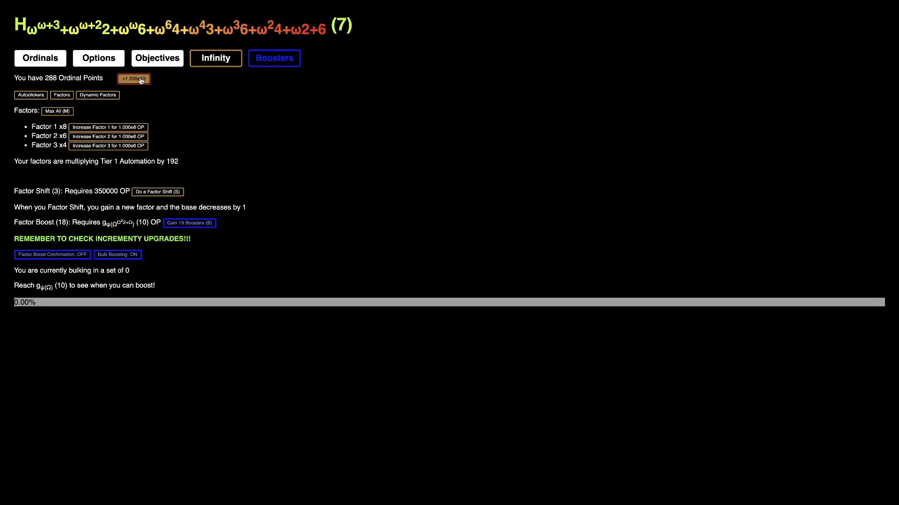
click(134, 78)
key(s)
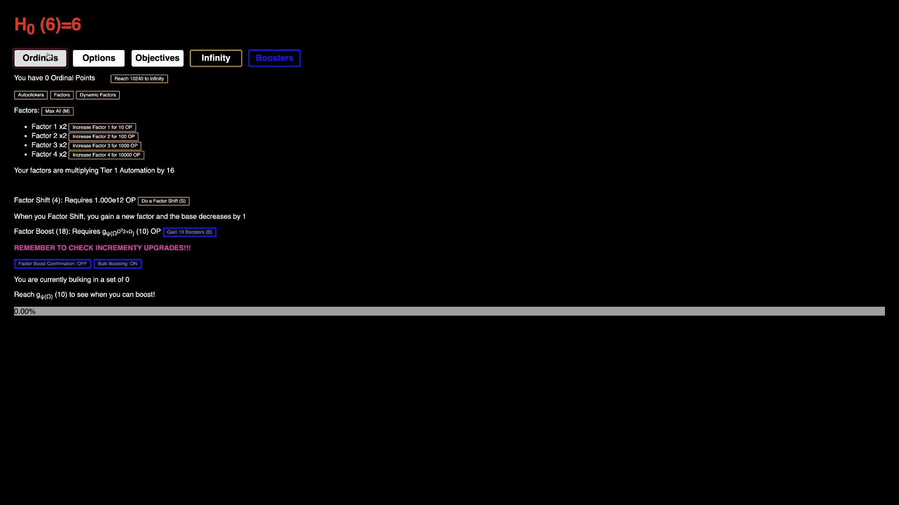
- Grow the ordinal past ω², cash in Infinities and factor shift to gain Factor 5
click(39, 58)
click(101, 79)
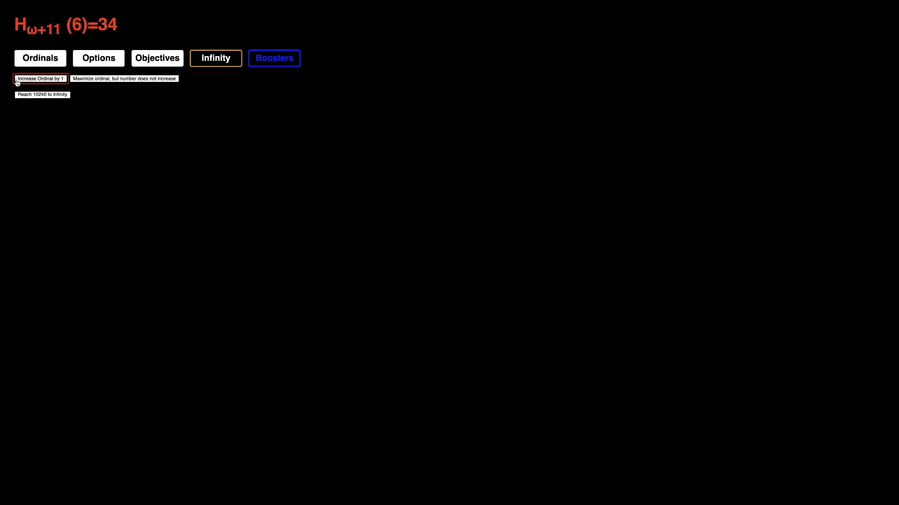
click(83, 79)
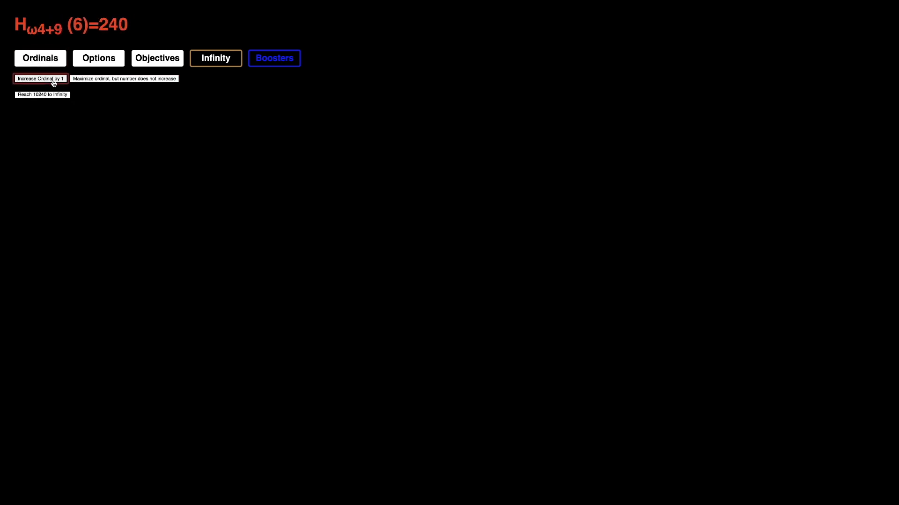
click(75, 80)
click(51, 80)
click(59, 95)
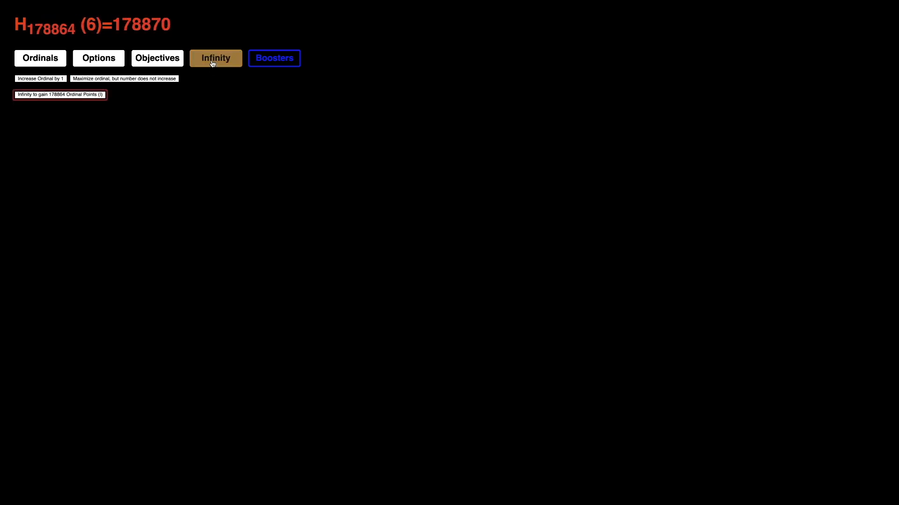
click(216, 58)
click(151, 78)
click(151, 78)
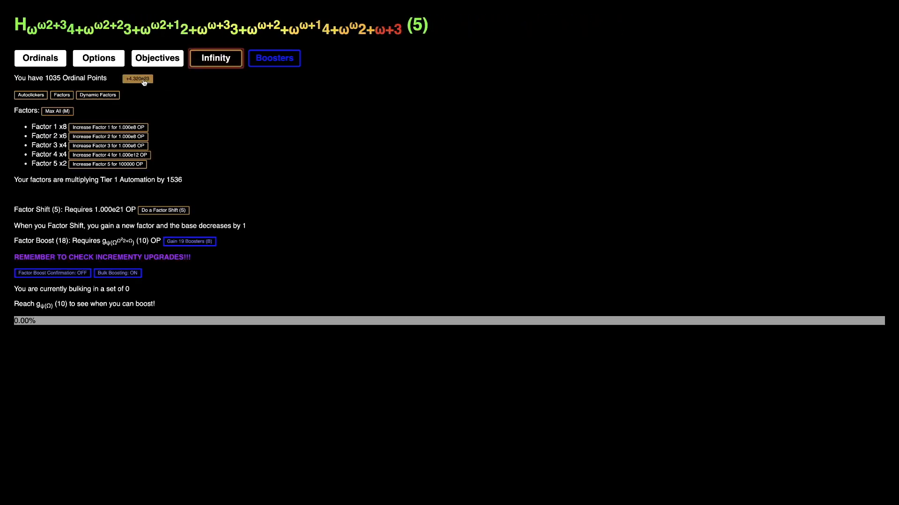
- Maximize the ordinal and take huge-OP Infinities, shifting toward a sixth factor
click(138, 79)
click(41, 58)
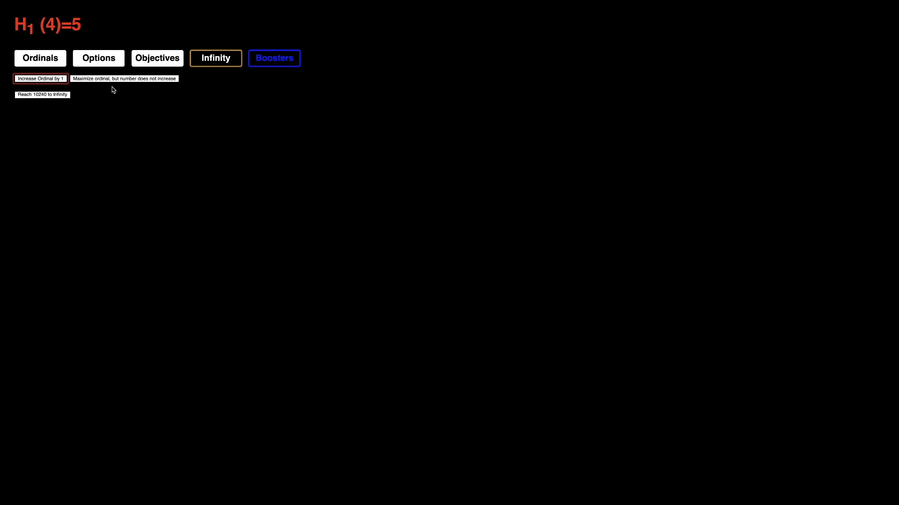
click(89, 79)
click(47, 79)
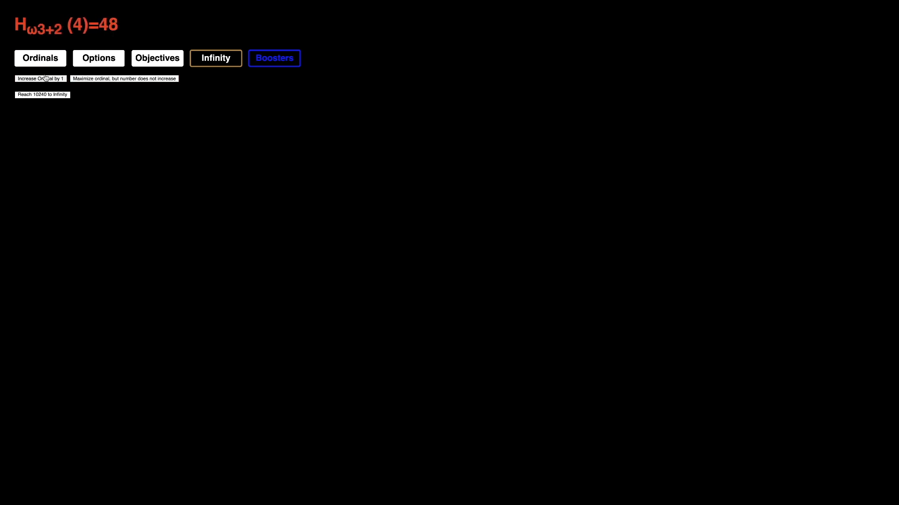
click(42, 94)
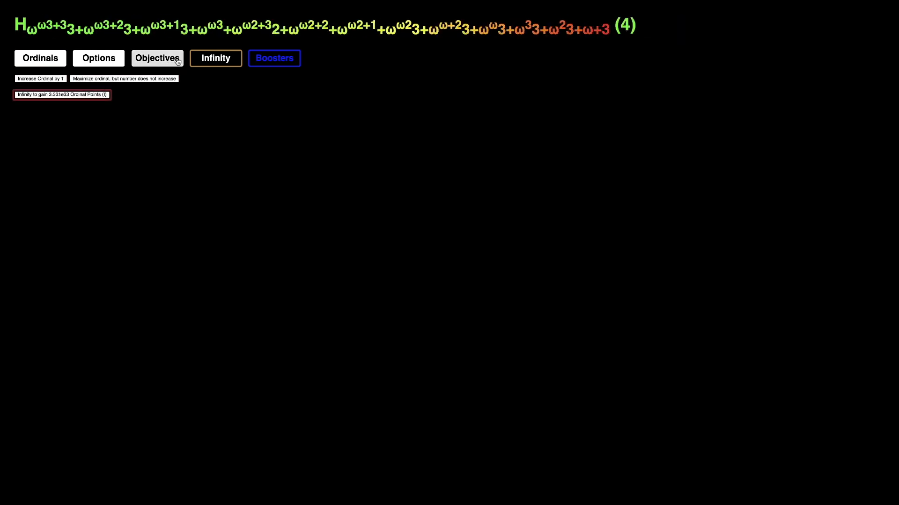
click(216, 58)
click(153, 78)
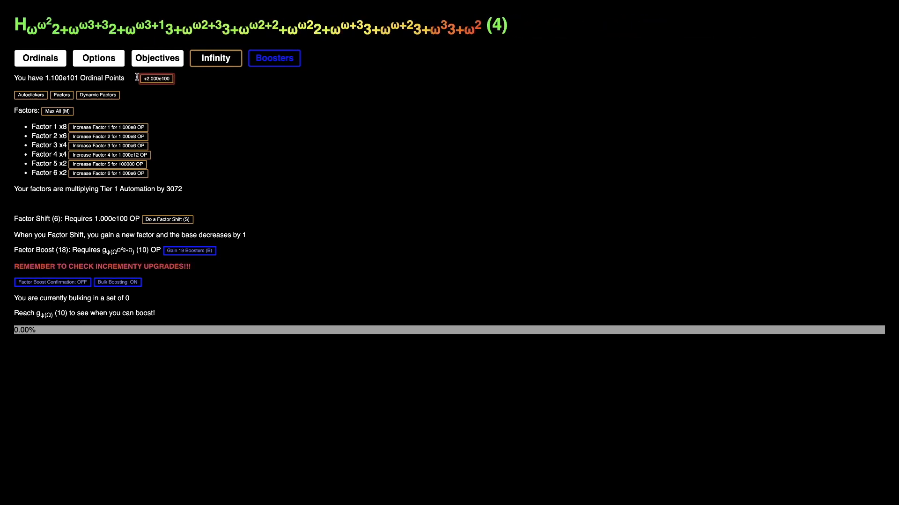
click(153, 79)
click(41, 58)
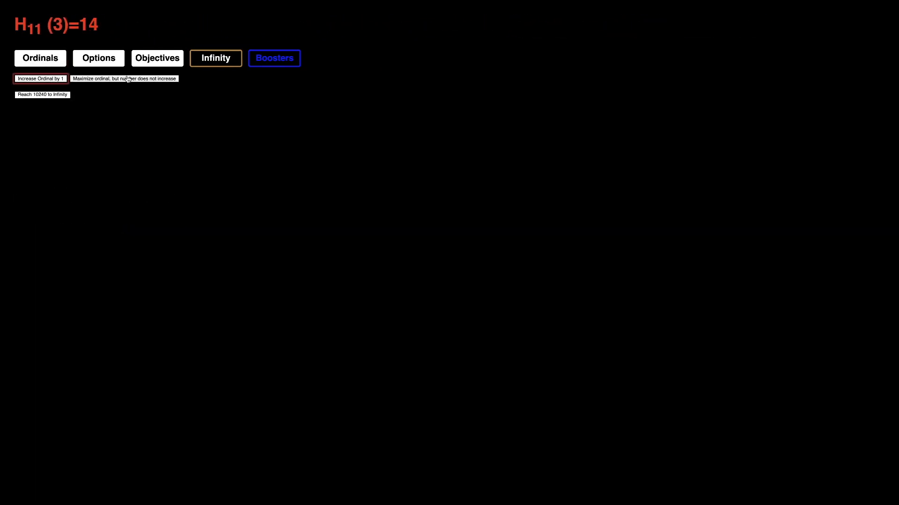
- Maximize once more and cash in an Infinity, reaching seven factors at 2.765e7
click(128, 79)
click(58, 80)
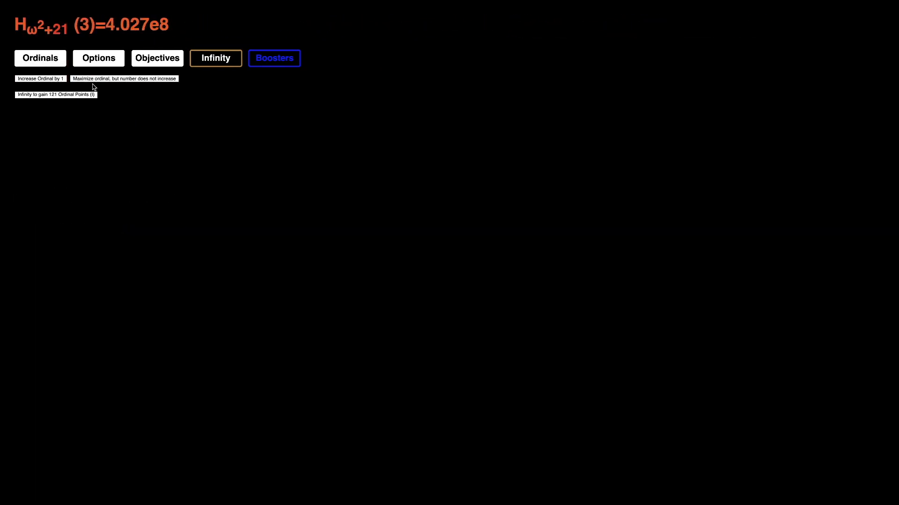
click(43, 94)
click(216, 58)
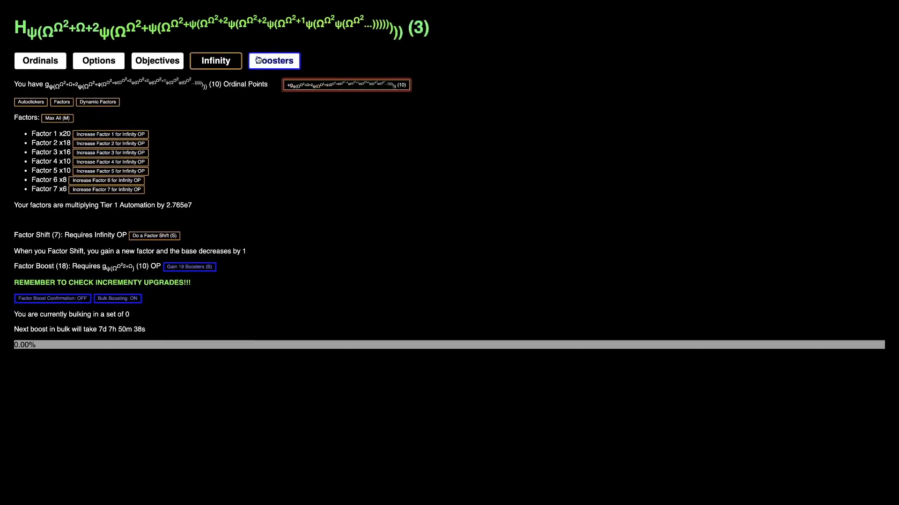
- Check the Incrementy upgrades and factors, then view the challenge list with its 144856x multiplier
click(274, 57)
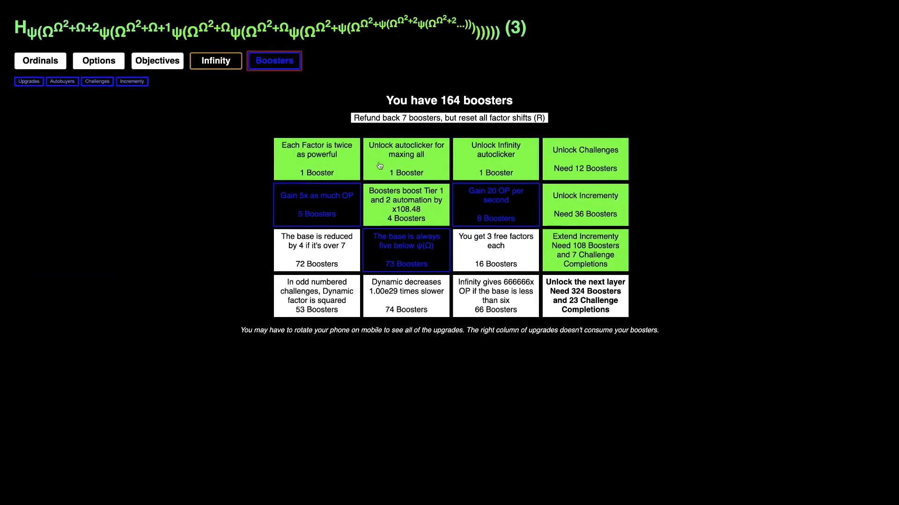
click(132, 79)
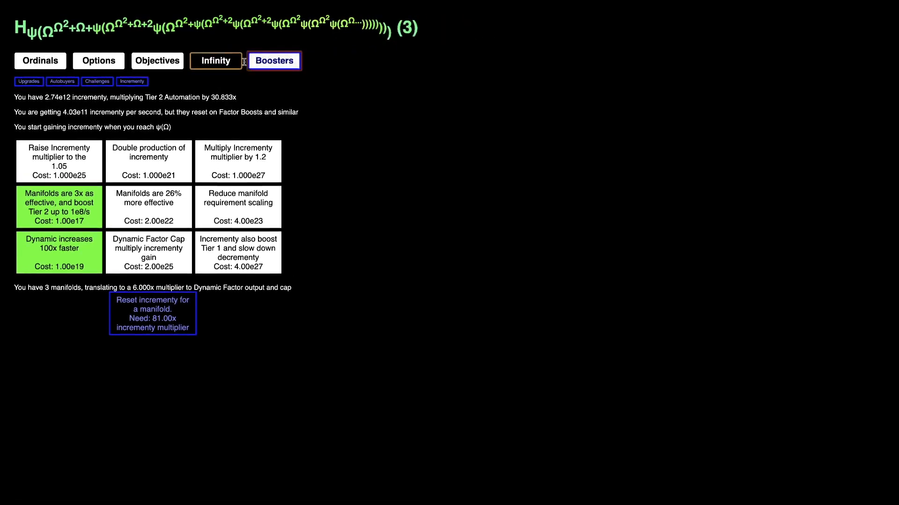
click(216, 59)
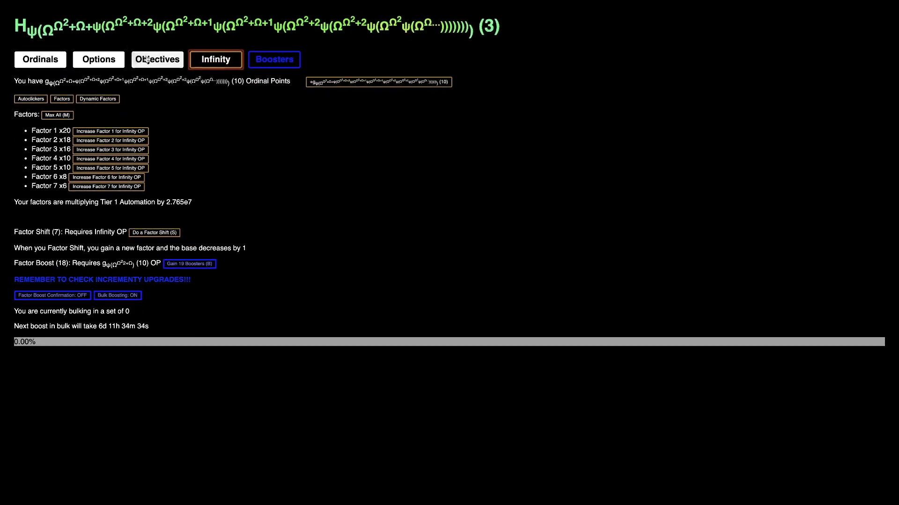
click(274, 61)
click(97, 80)
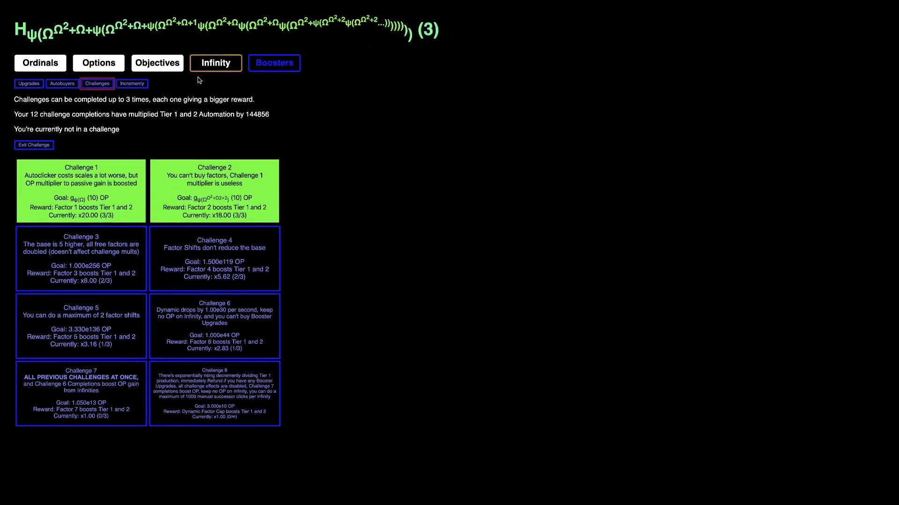
- Buy the 'Gain 20 OP per second' and '3 free factors' booster upgrades, leaving 140 boosters
click(215, 62)
click(274, 62)
click(97, 83)
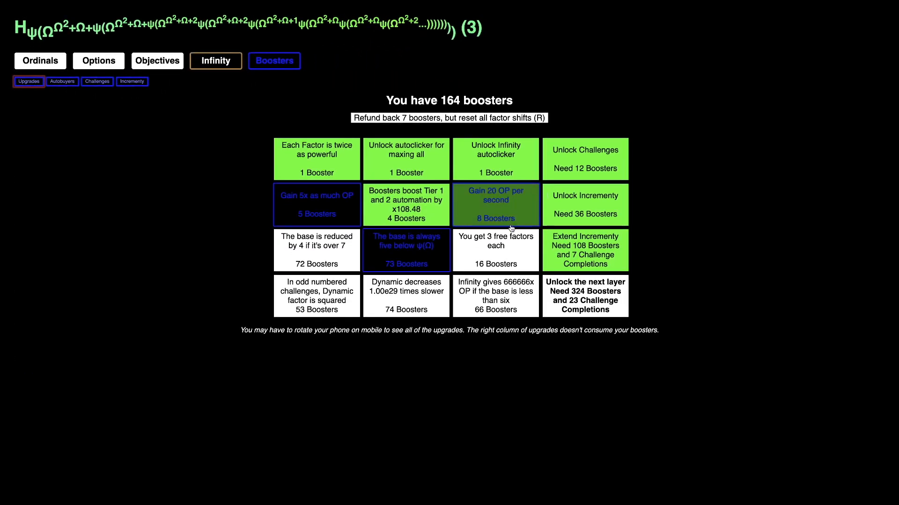
click(495, 208)
click(496, 250)
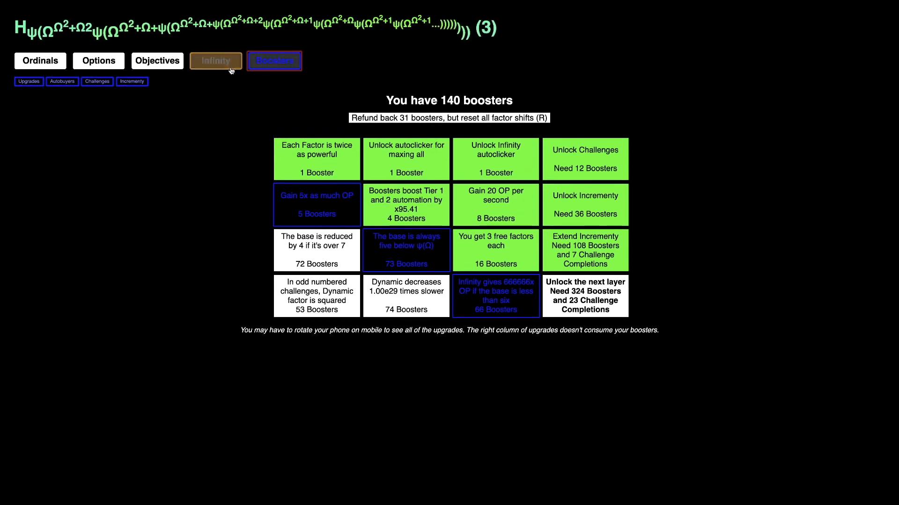
- Check factors, then view the challenge list showing a 758954 automation multiplier
click(216, 61)
click(273, 60)
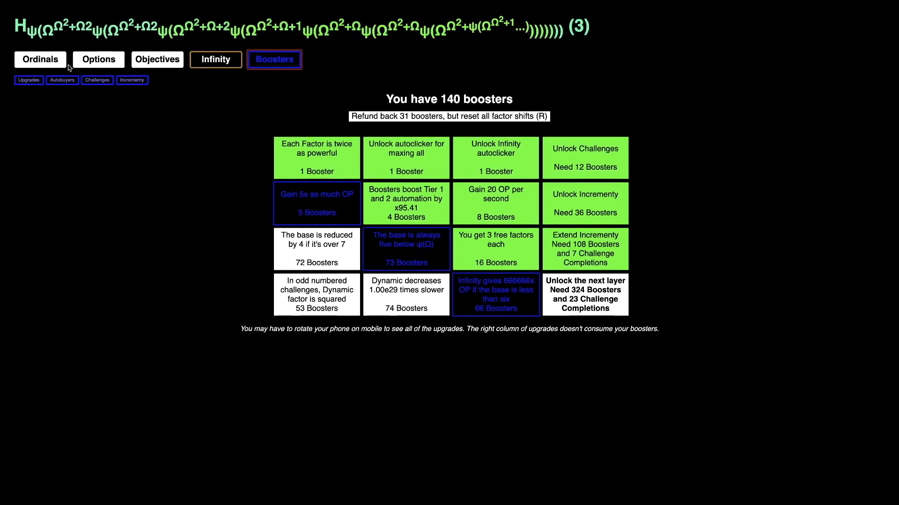
click(97, 79)
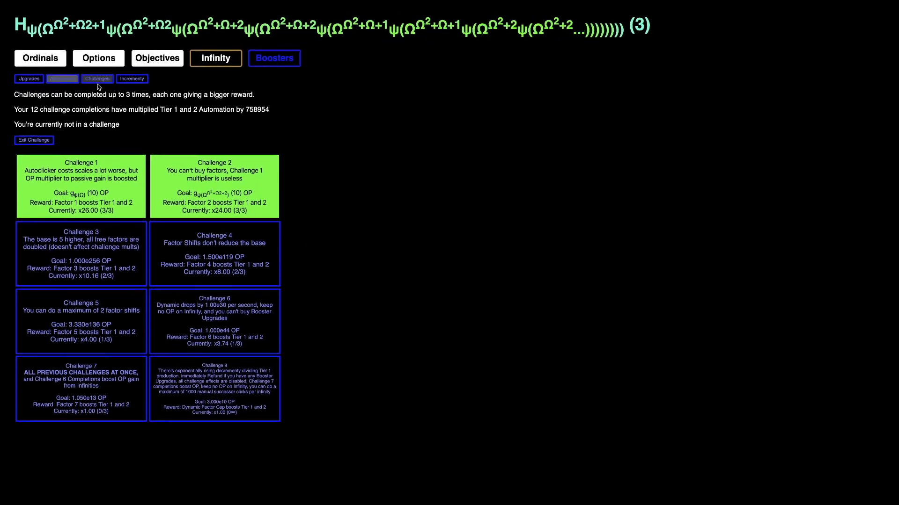
- Review the Tier 2 autobuyer and upgrades, then return to the factors overview at 5.904e8
click(131, 78)
click(28, 80)
click(61, 81)
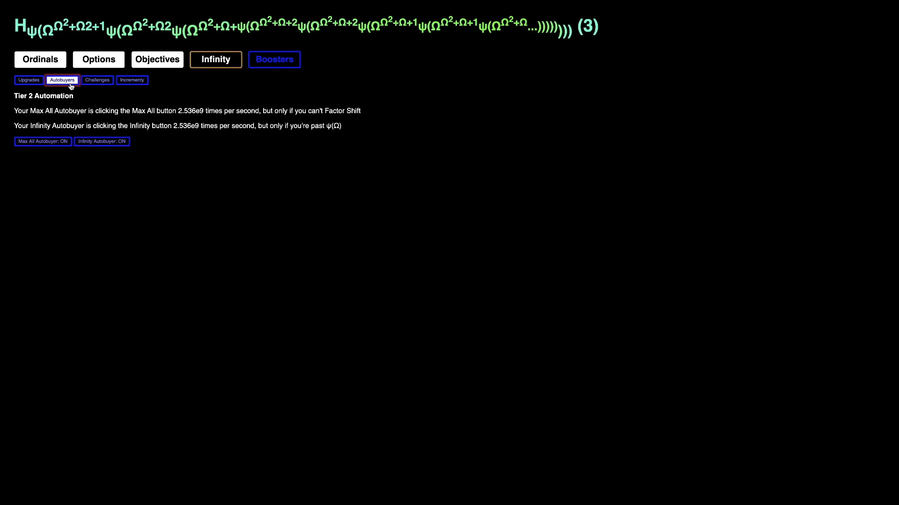
click(28, 81)
click(216, 61)
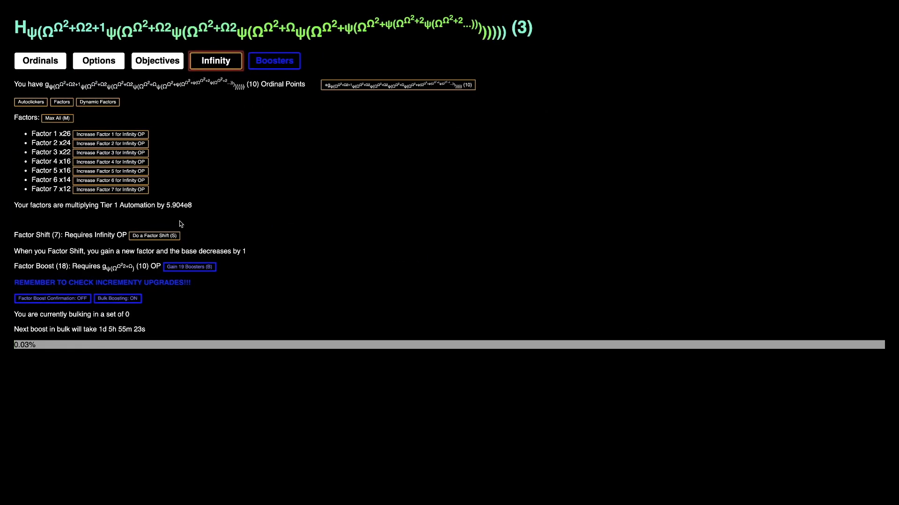